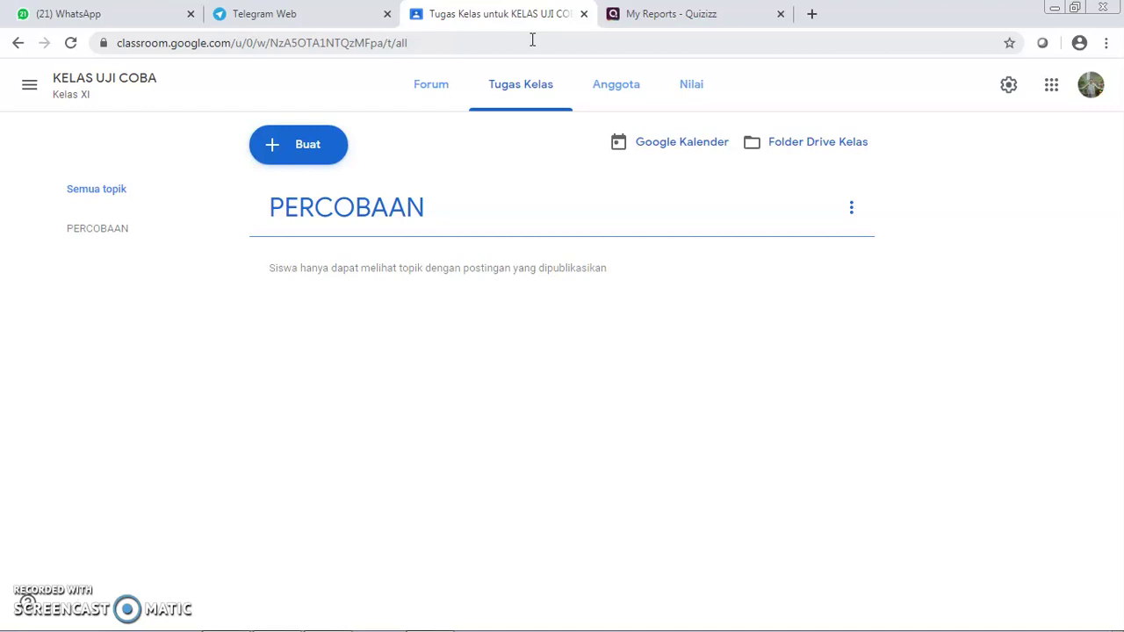
Look over the KELAS UJI COBA class forum in Google Classroom and the reports page in Quizizz
{"action": "left_click", "coordinate": [75, 80]}
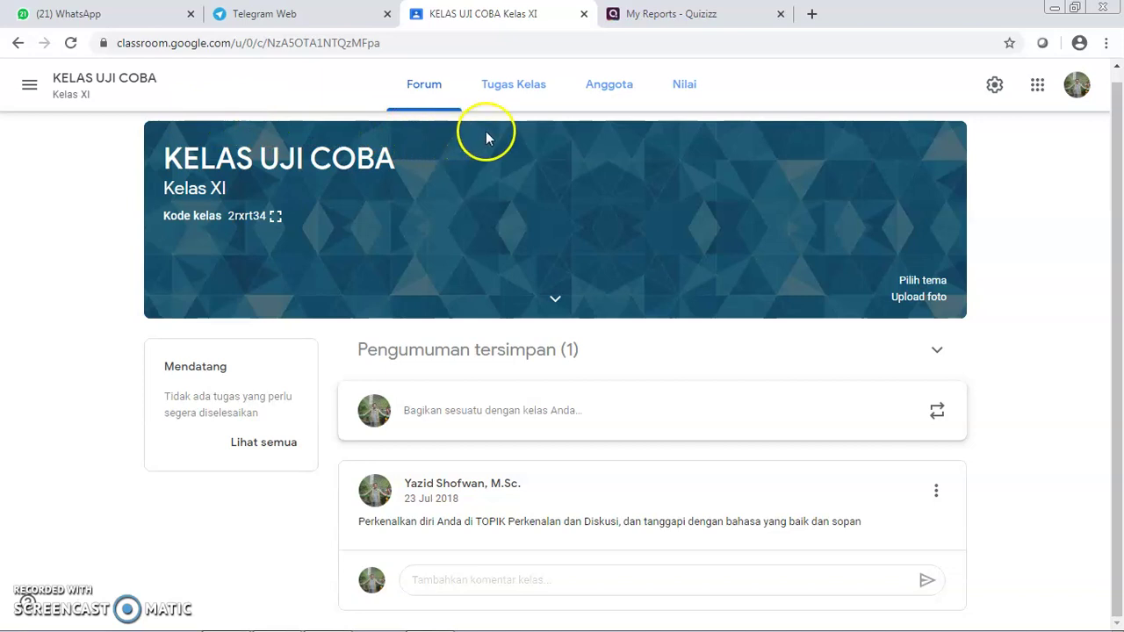
{"action": "left_click", "coordinate": [667, 18]}
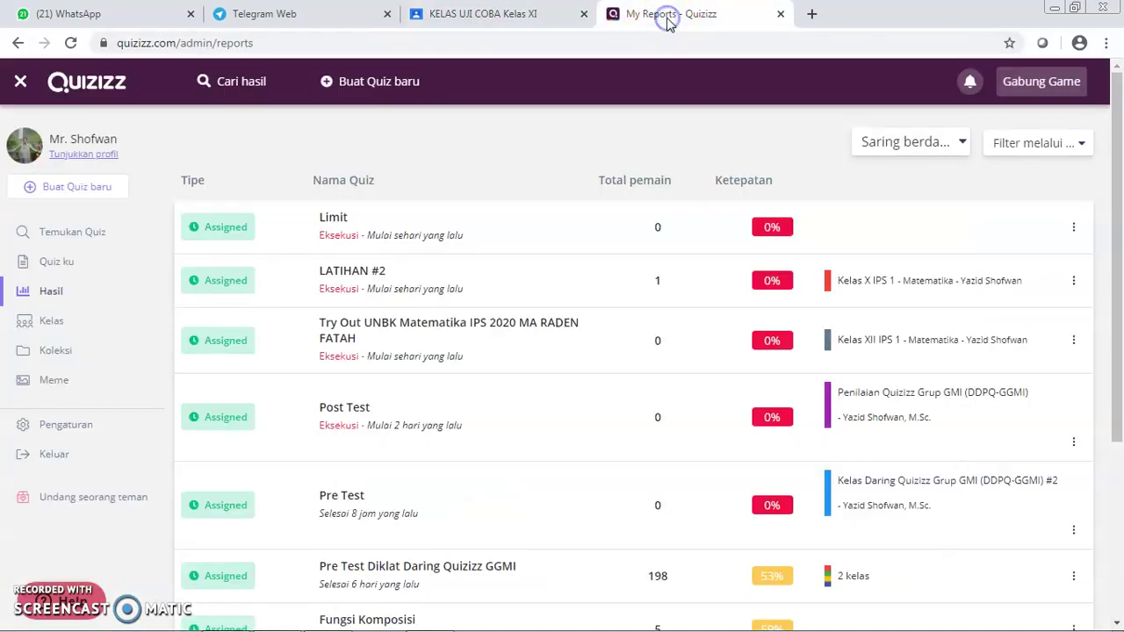
{"action": "left_click", "coordinate": [512, 16]}
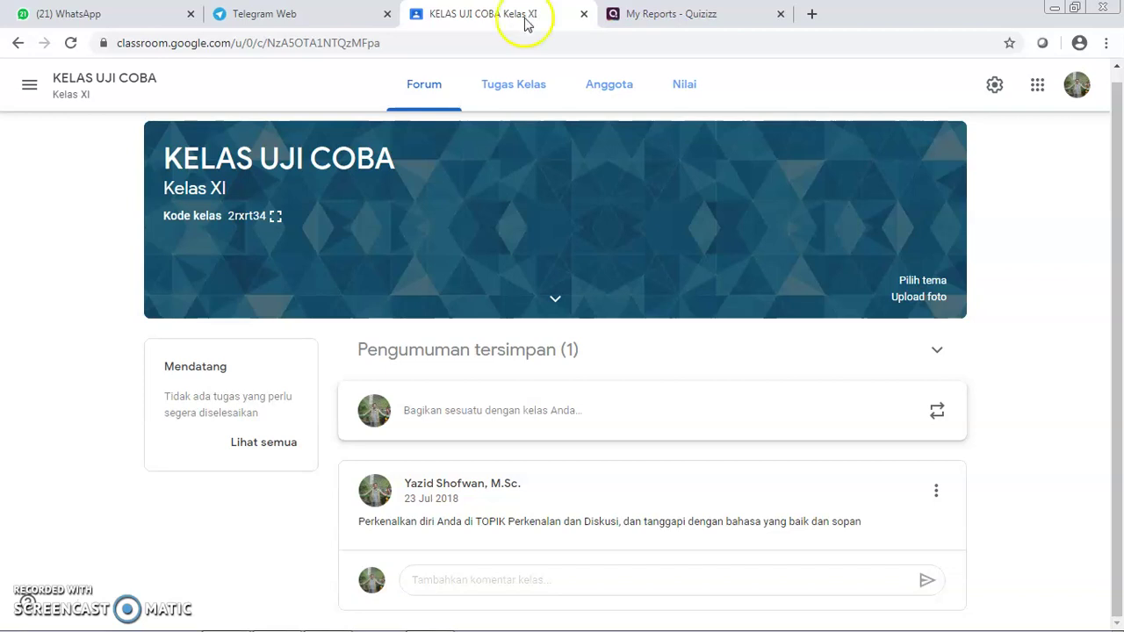
{"action": "left_click", "coordinate": [676, 16]}
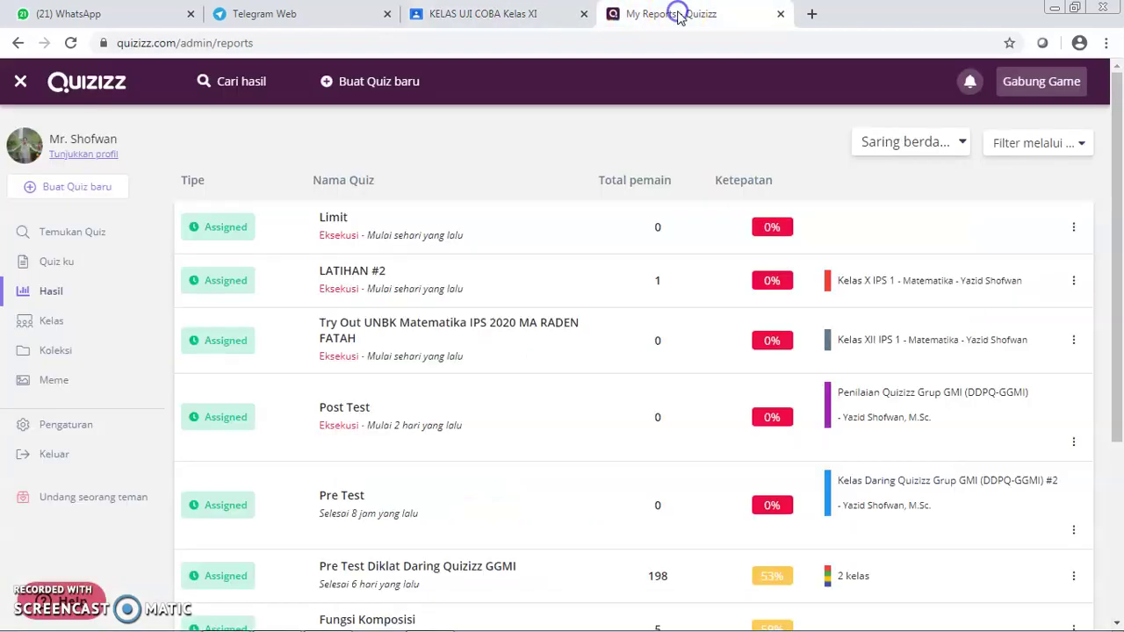
{"action": "left_click", "coordinate": [501, 14]}
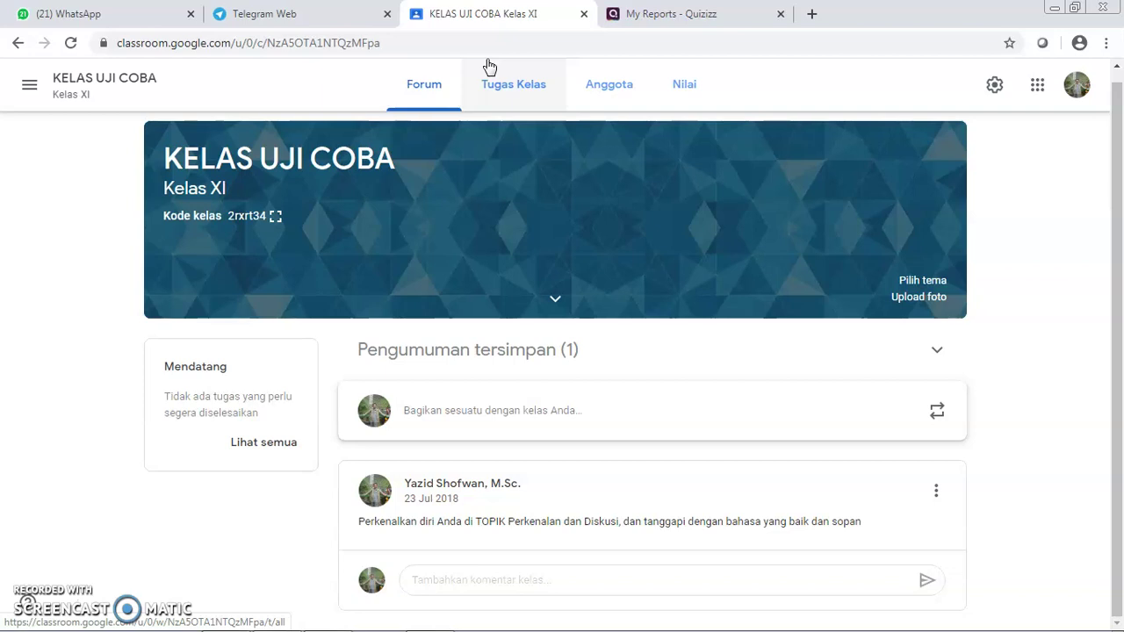
{"action": "left_click", "coordinate": [677, 13]}
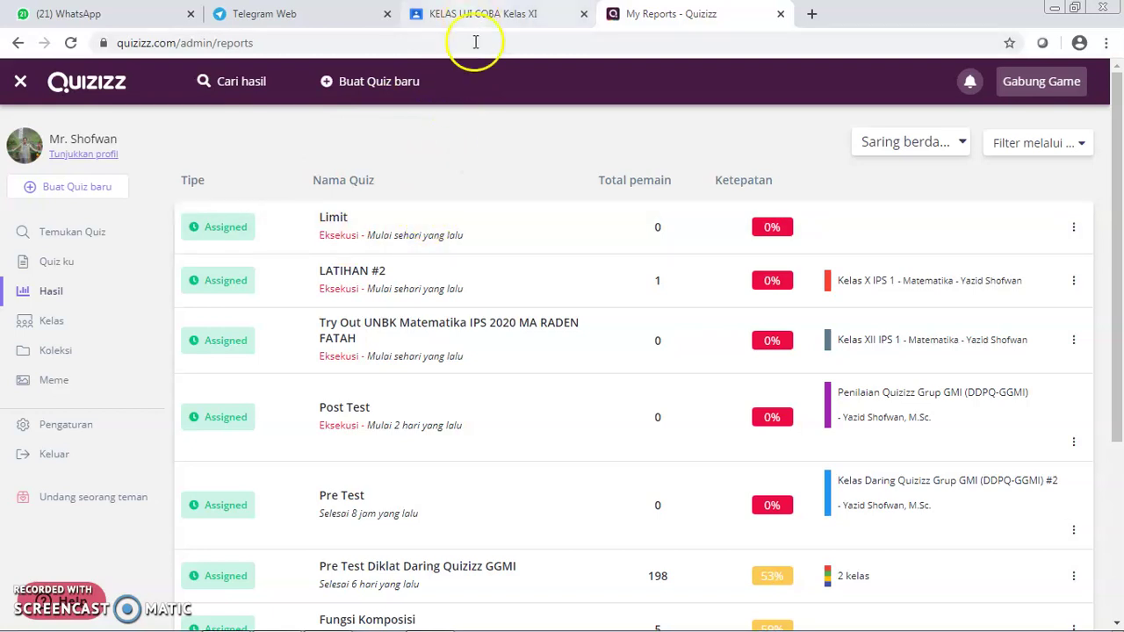
{"action": "left_click", "coordinate": [468, 16]}
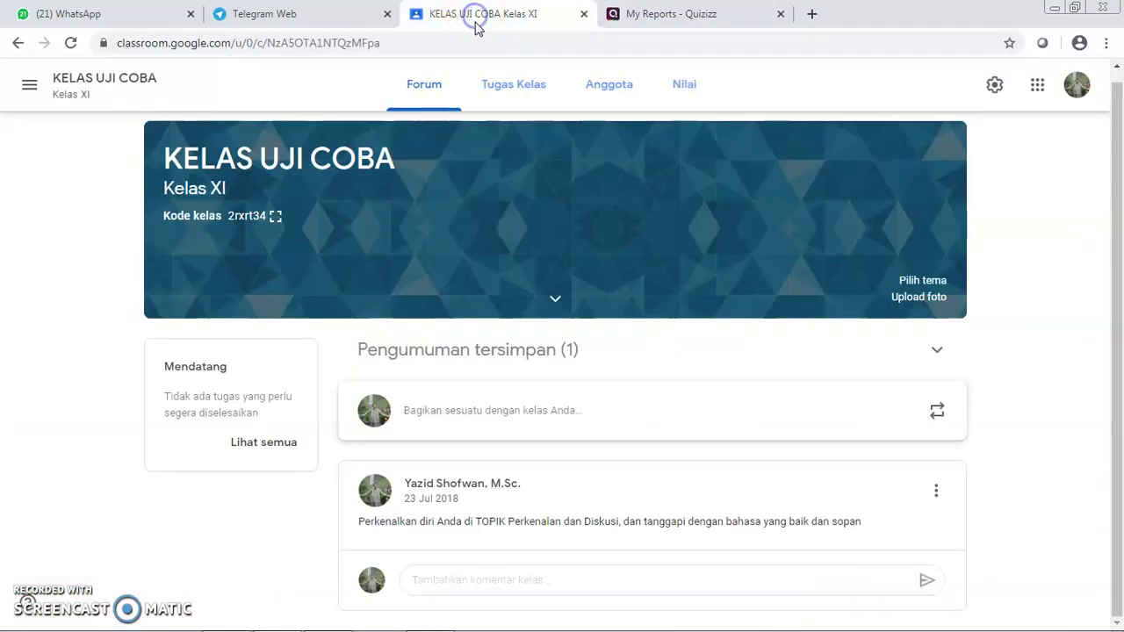
{"action": "left_click", "coordinate": [671, 13]}
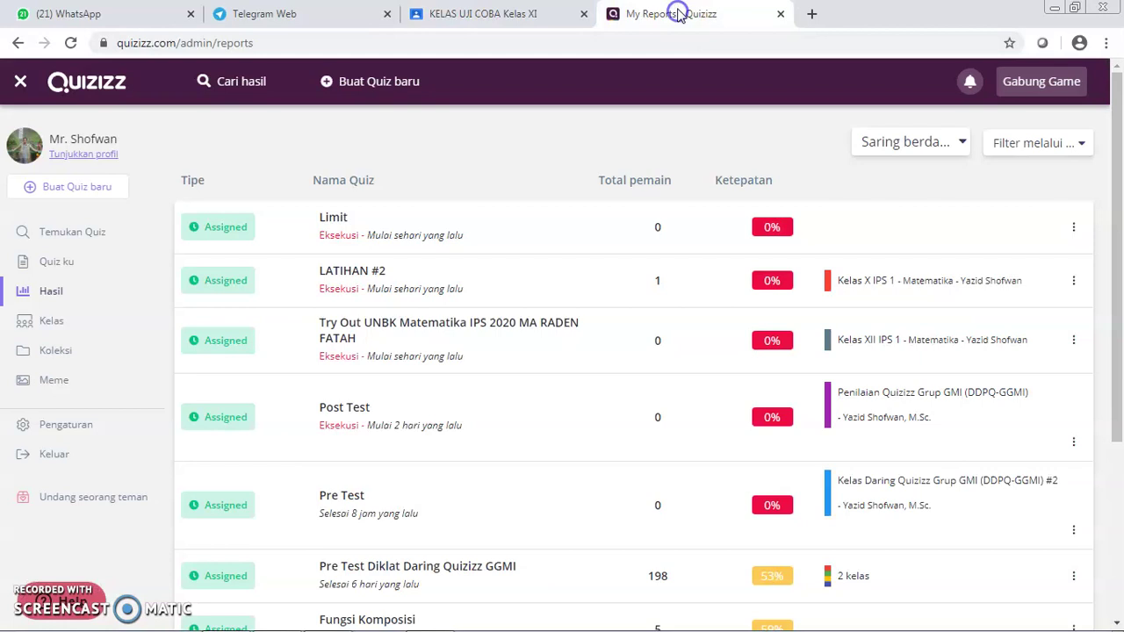
{"action": "left_click", "coordinate": [468, 15]}
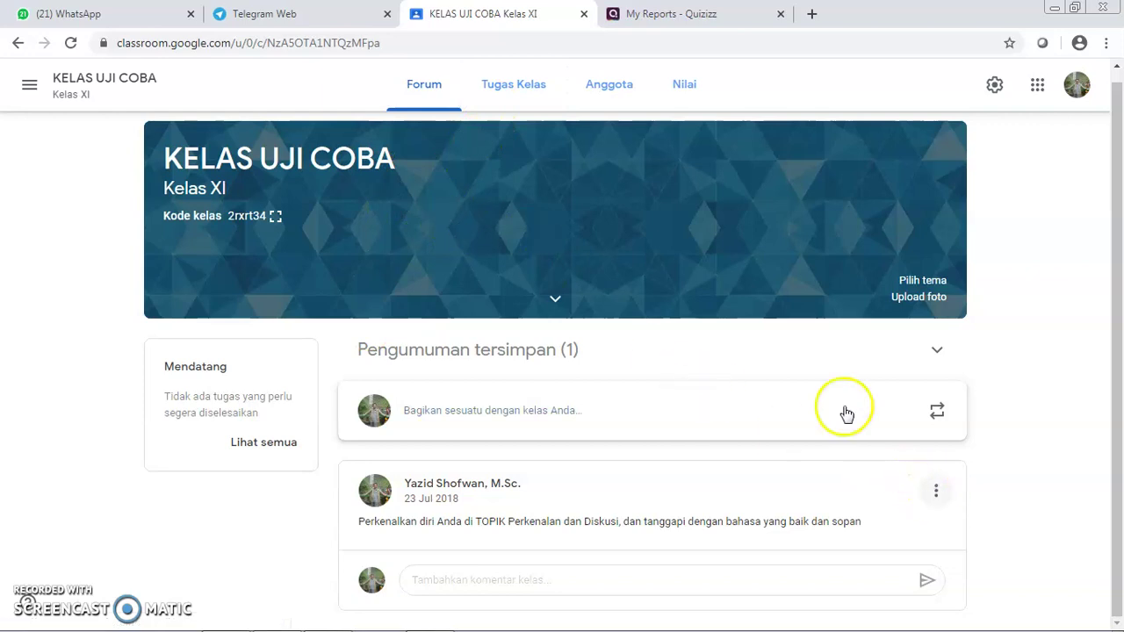
Create a new quiz assignment (Tugas kuis) in the classwork of KELAS UJI COBA
{"action": "left_click", "coordinate": [493, 91]}
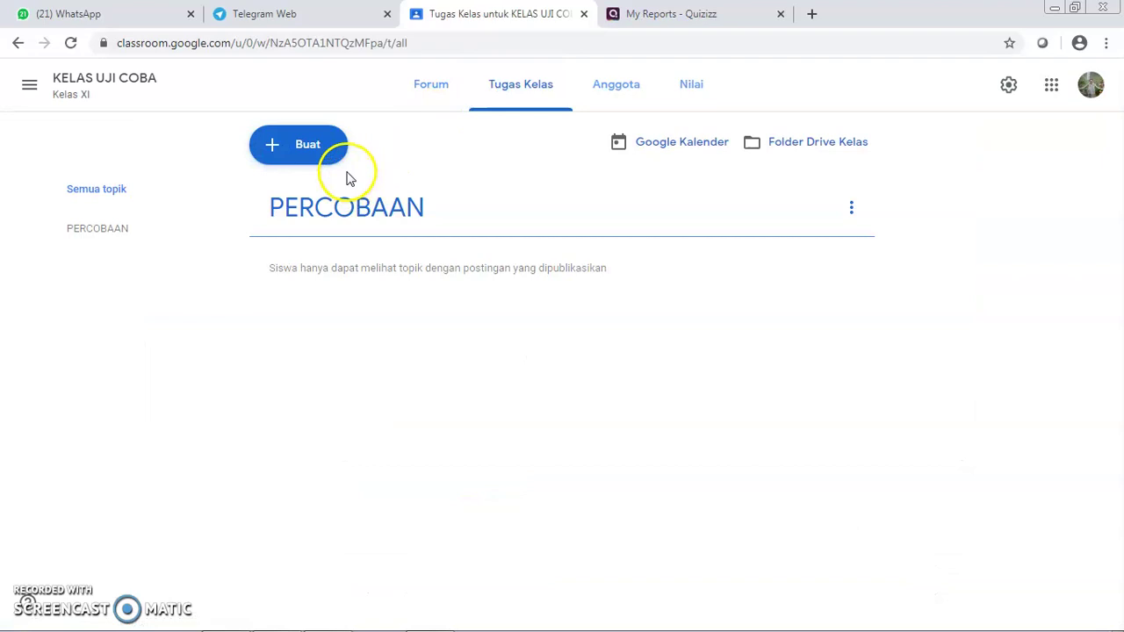
{"action": "left_click", "coordinate": [307, 148]}
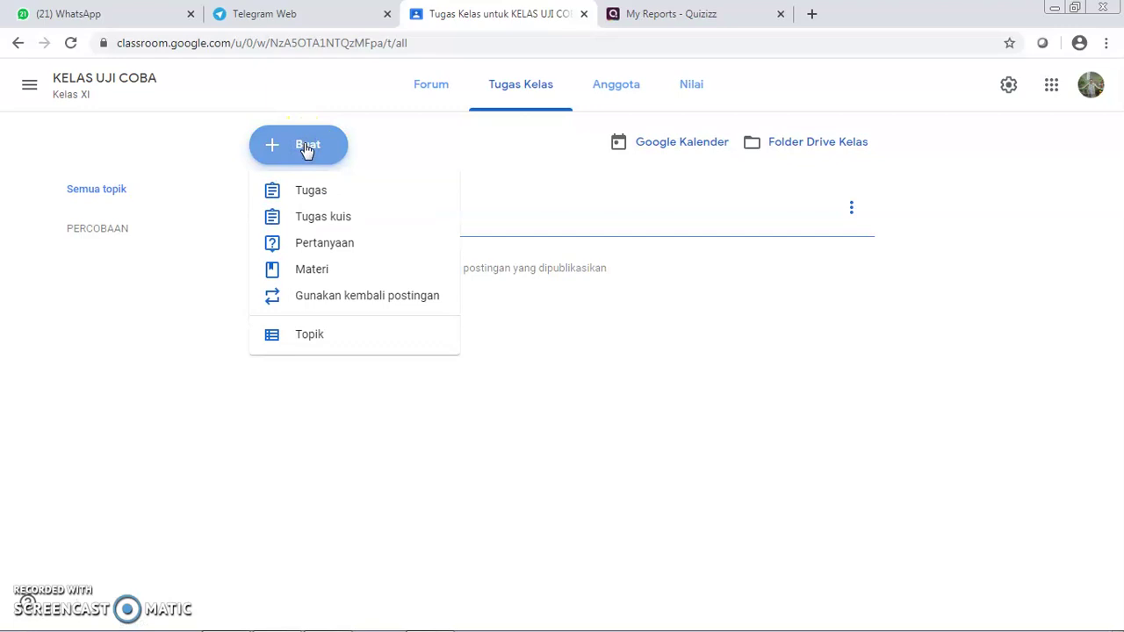
{"action": "left_click", "coordinate": [304, 193]}
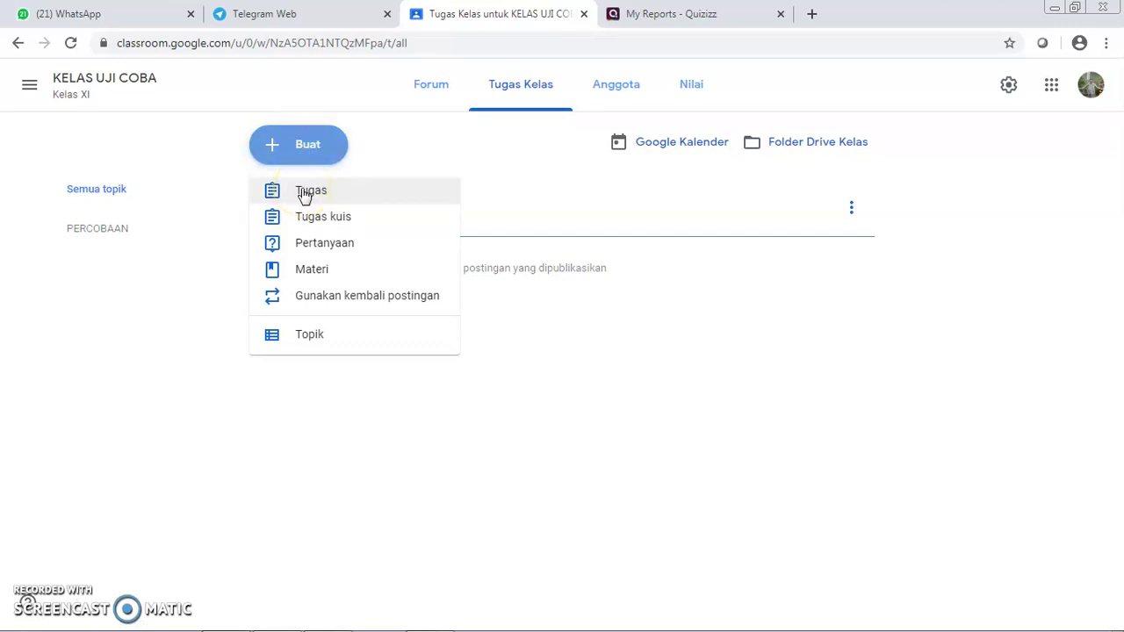
{"action": "left_click", "coordinate": [308, 218]}
{"action": "left_click", "coordinate": [318, 225]}
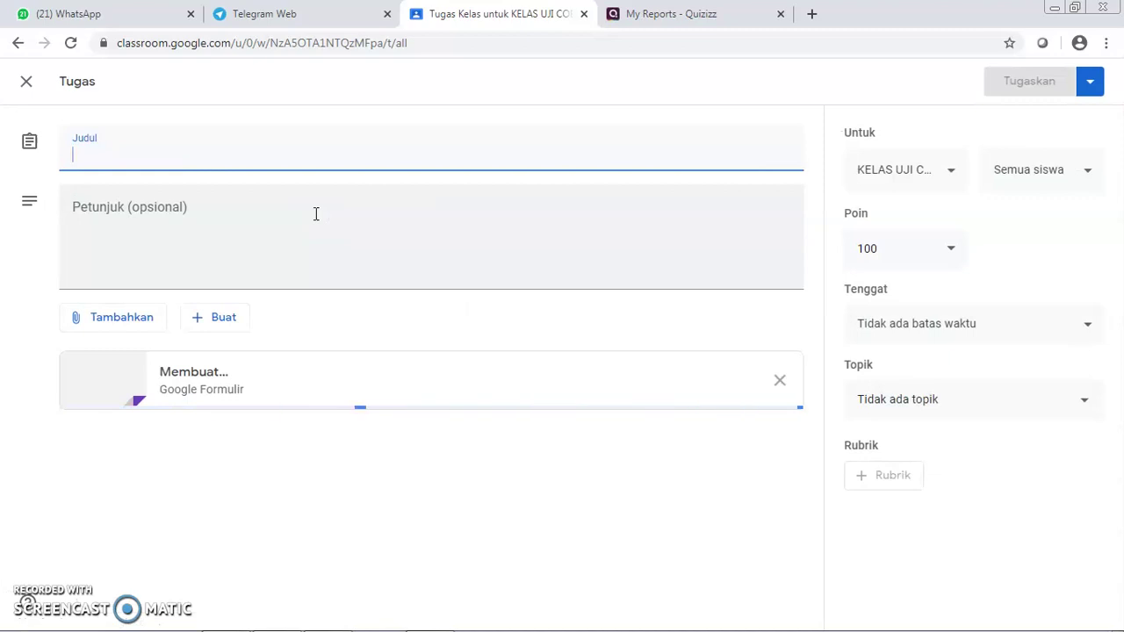
Title the assignment TES in capital letters
{"action": "type", "text": "tes"}
{"action": "key", "text": "BackSpace"}
{"action": "key", "text": "BackSpace"}
{"action": "key", "text": "BackSpace"}
{"action": "type", "text": "TES"}
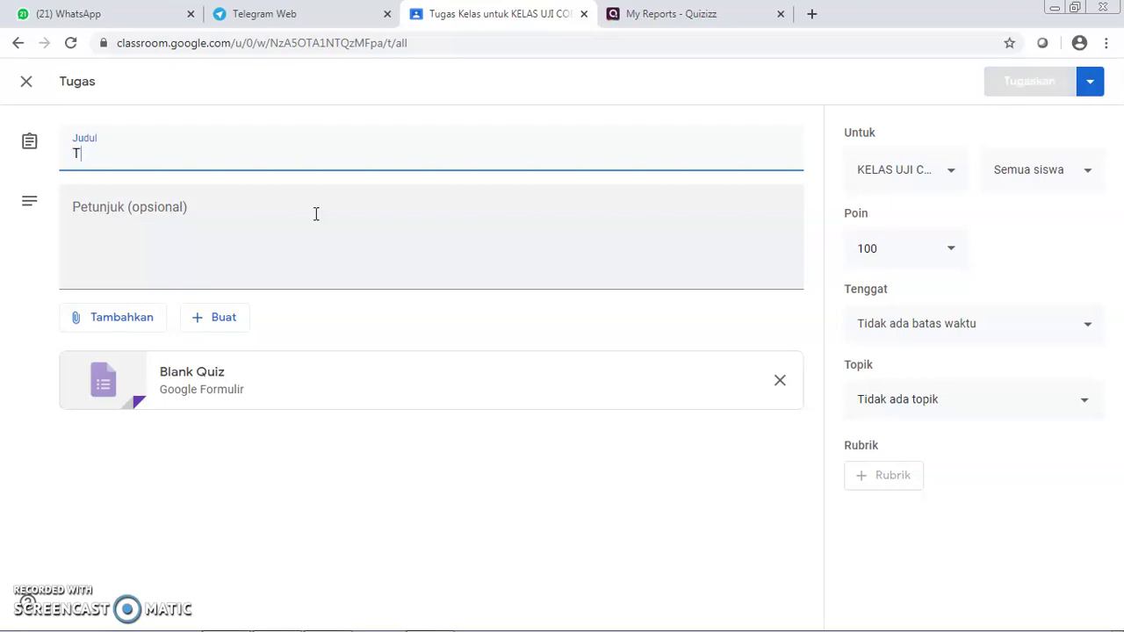
Enter "Kerjakan dengan benar" as the assignment's instructions and remove the attached Blank Quiz form
{"action": "left_click", "coordinate": [316, 214]}
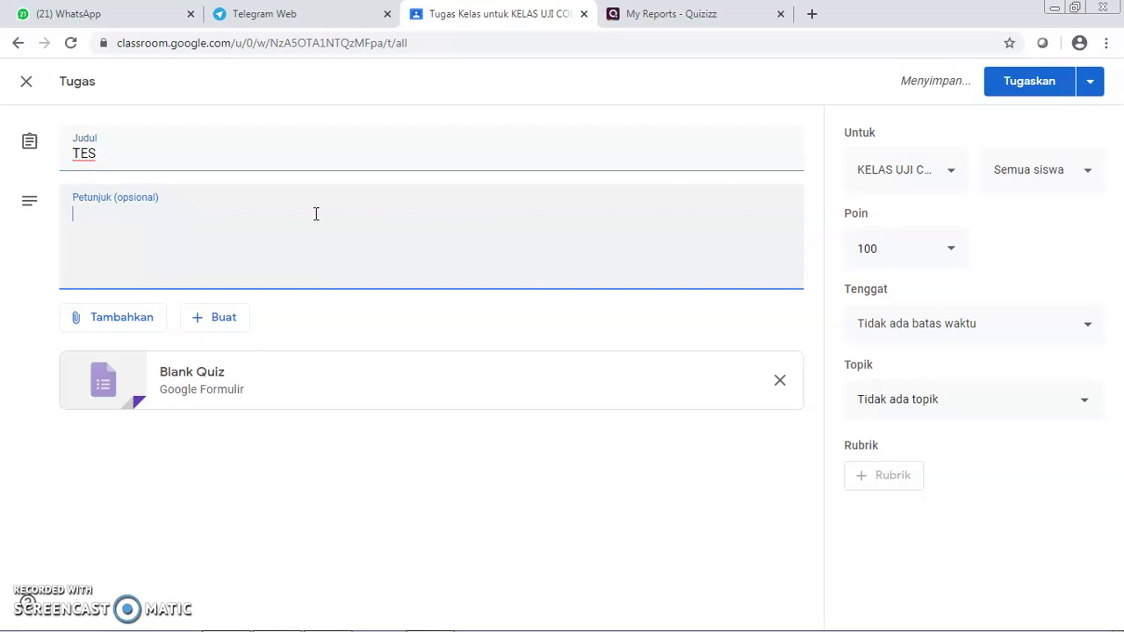
{"action": "type", "text": "kl"}
{"action": "key", "text": "BackSpace"}
{"action": "key", "text": "BackSpace"}
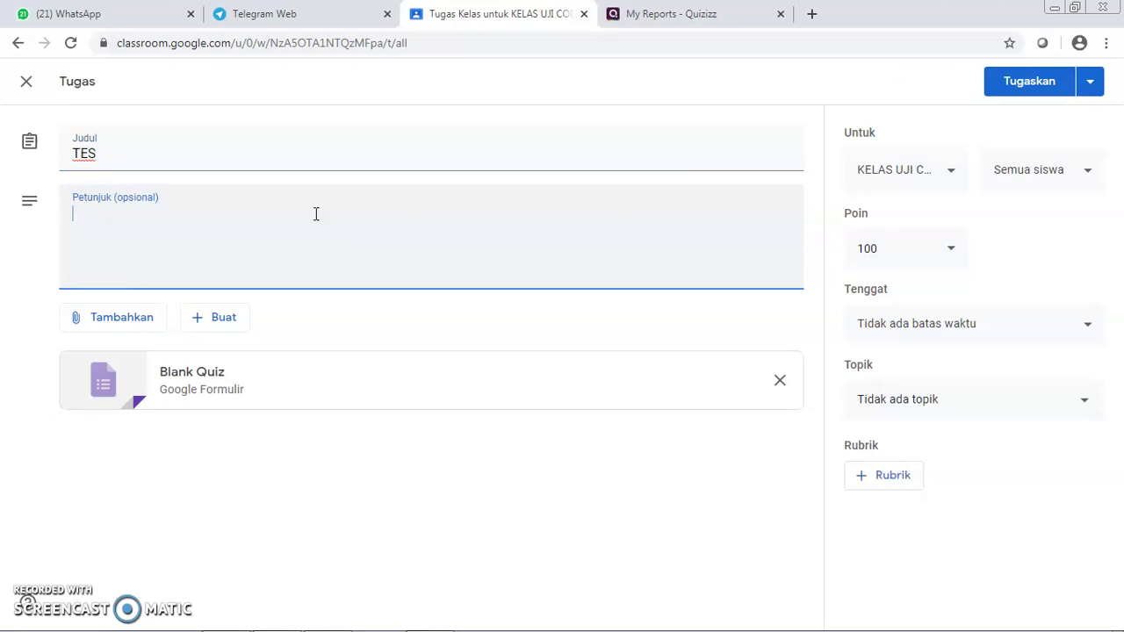
{"action": "type", "text": "Kerjakan "}
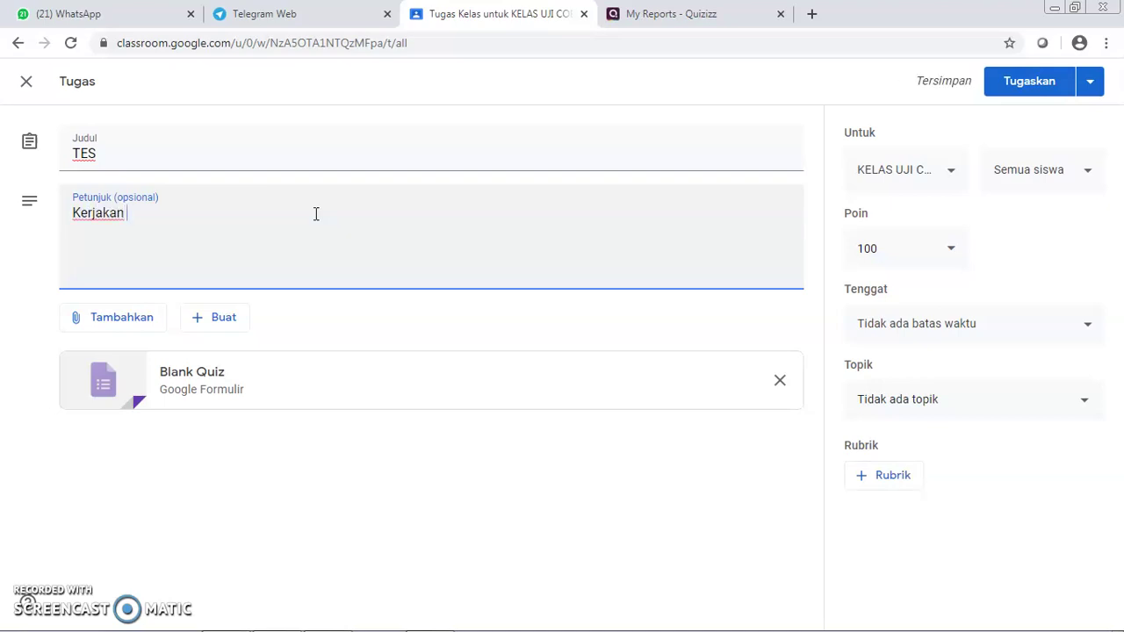
{"action": "type", "text": "dengan benar"}
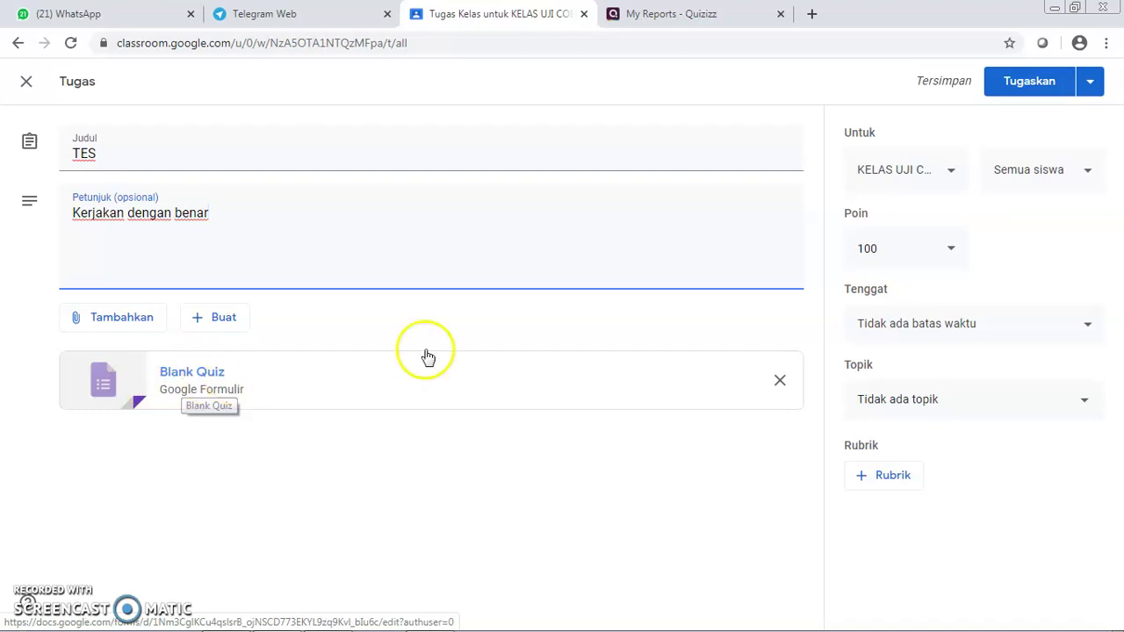
{"action": "left_click", "coordinate": [781, 385]}
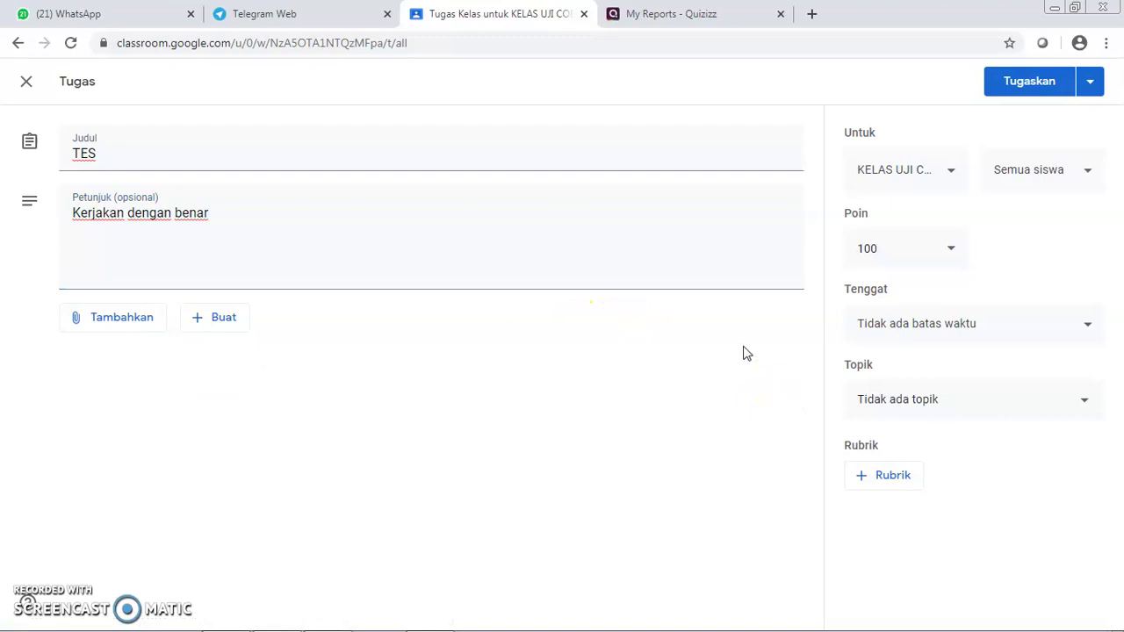
{"action": "left_click", "coordinate": [954, 176]}
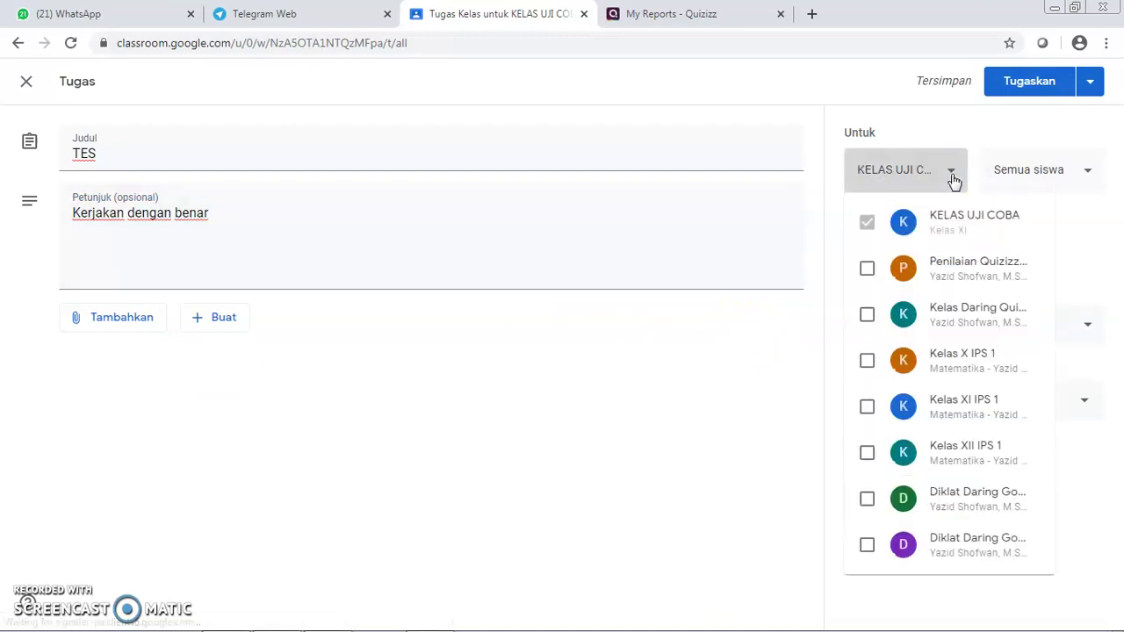
{"action": "left_click", "coordinate": [911, 123]}
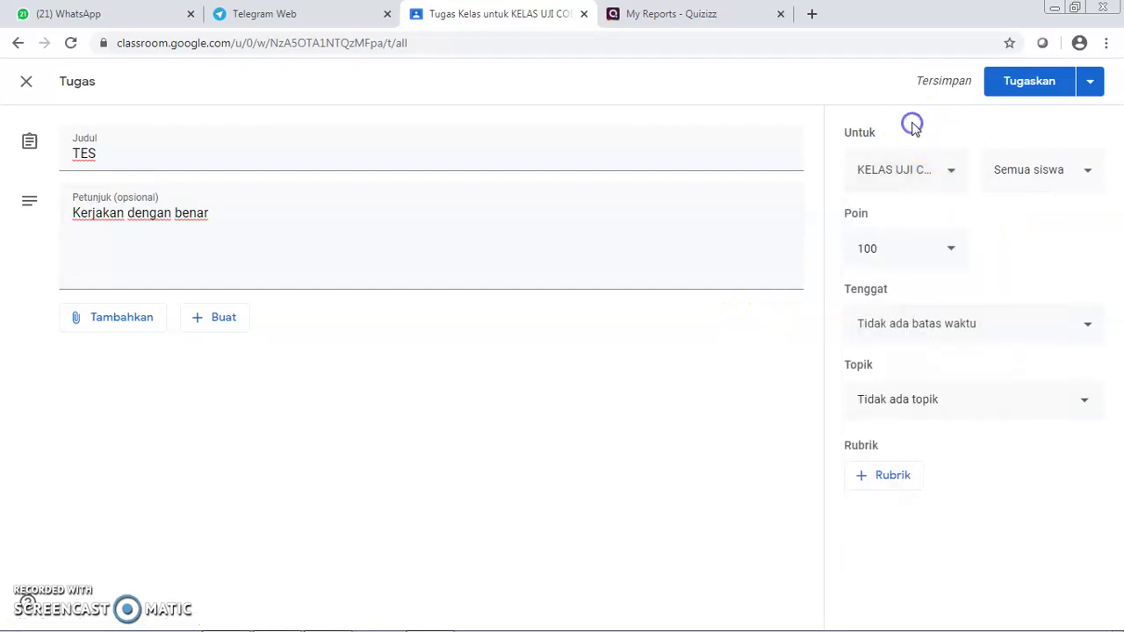
{"action": "left_click", "coordinate": [1088, 173]}
{"action": "left_click", "coordinate": [925, 123]}
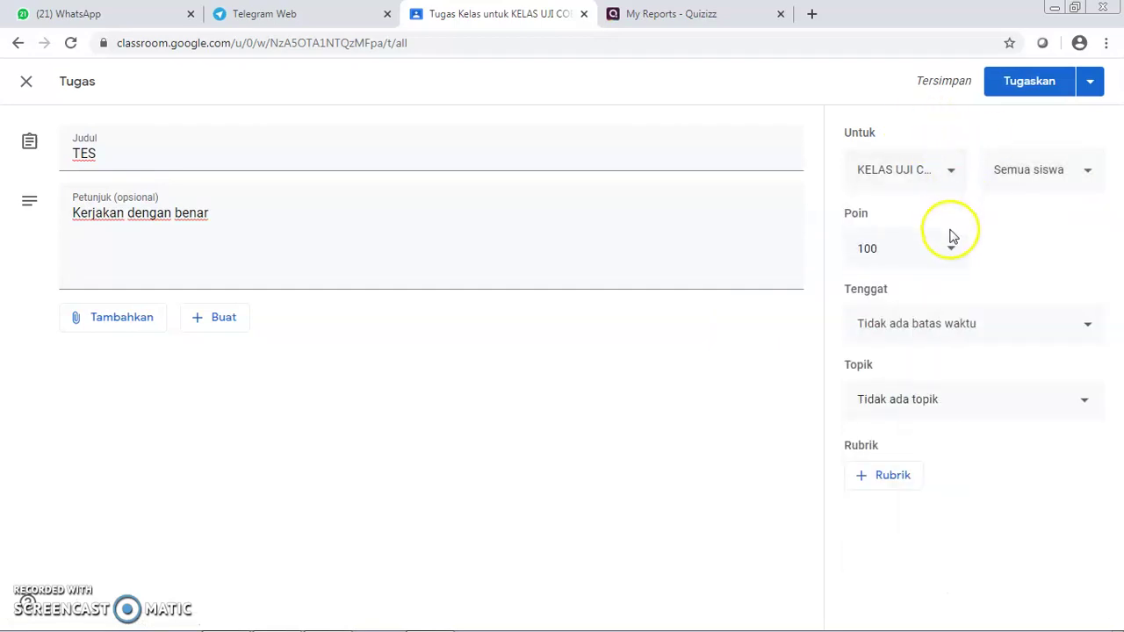
Set the assignment's due date to 20 Mar 2020, keeping 23.59 as the due time
{"action": "left_click", "coordinate": [1083, 330]}
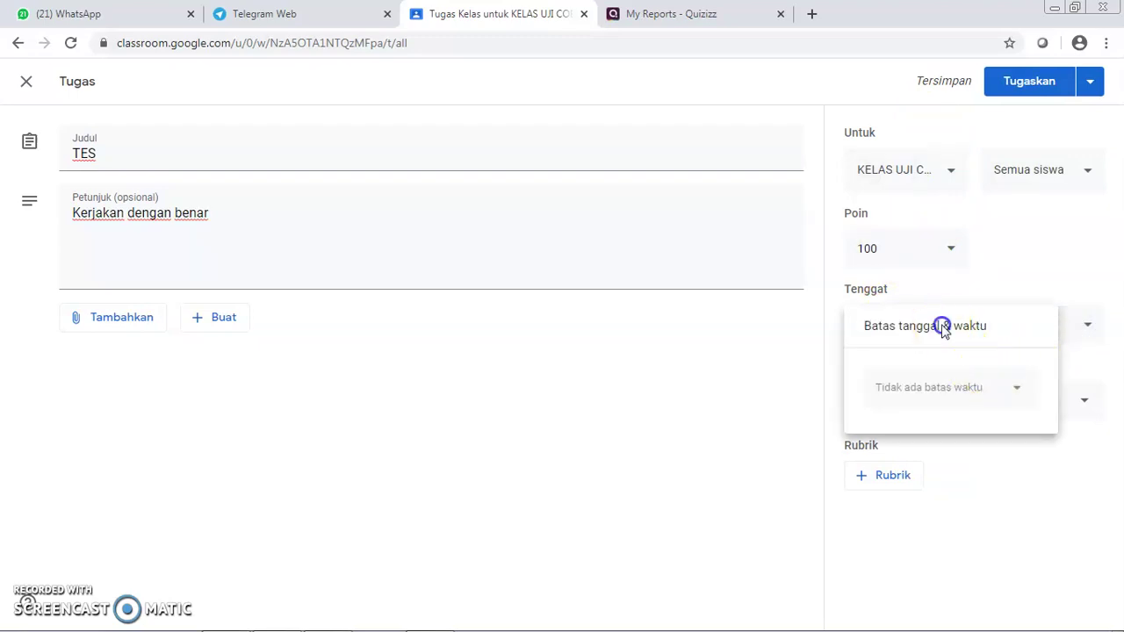
{"action": "left_click", "coordinate": [954, 387]}
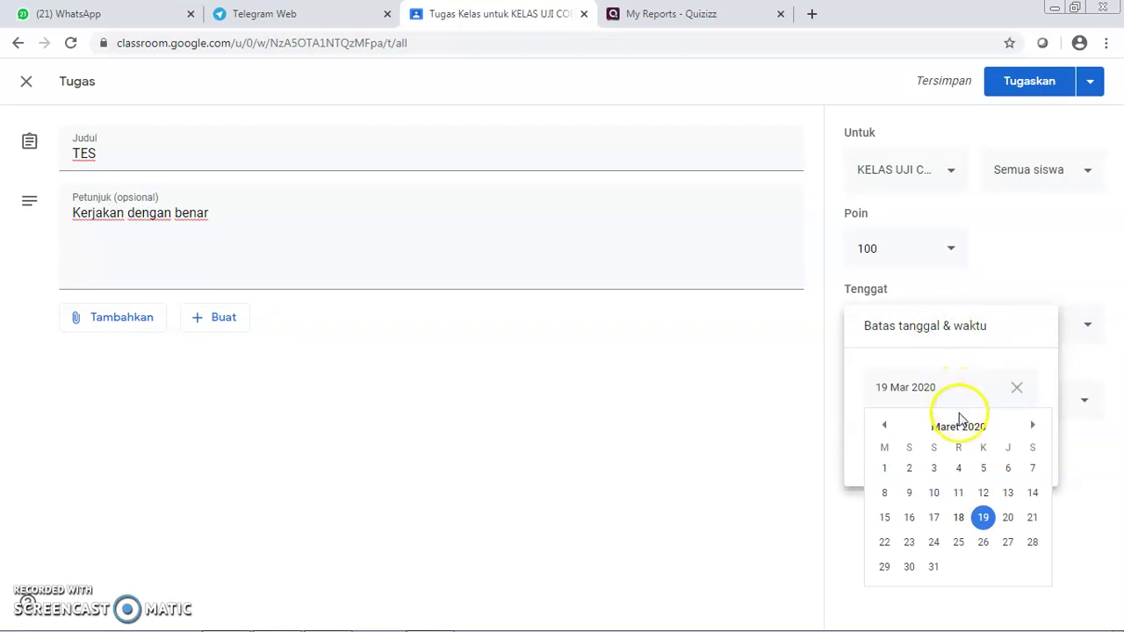
{"action": "left_click", "coordinate": [1010, 520]}
{"action": "left_click", "coordinate": [919, 436]}
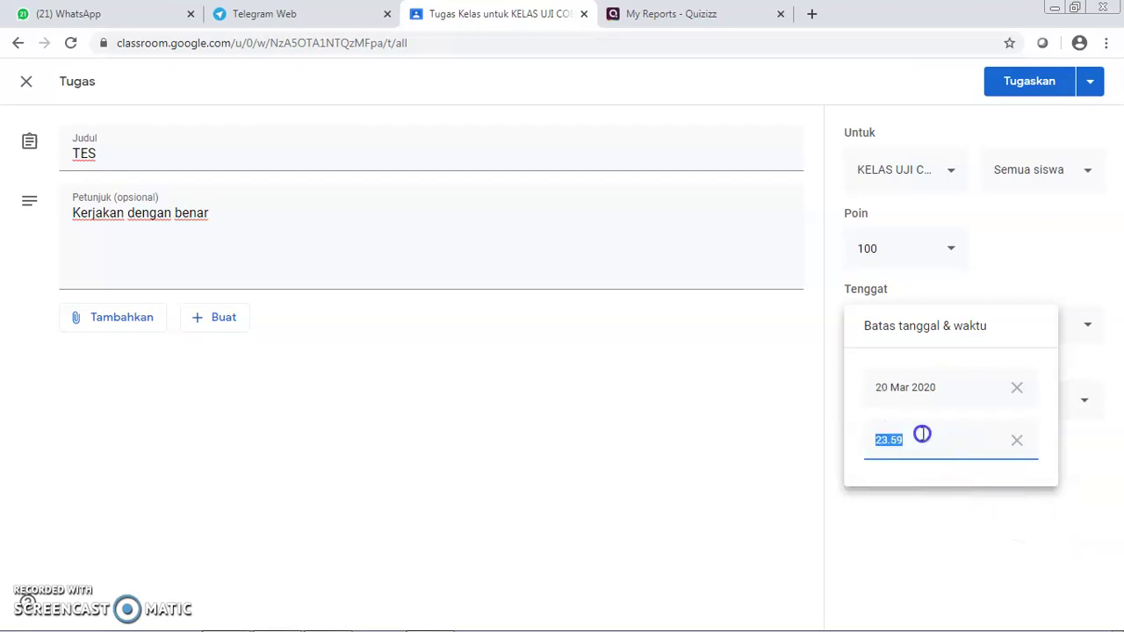
{"action": "left_click", "coordinate": [873, 531]}
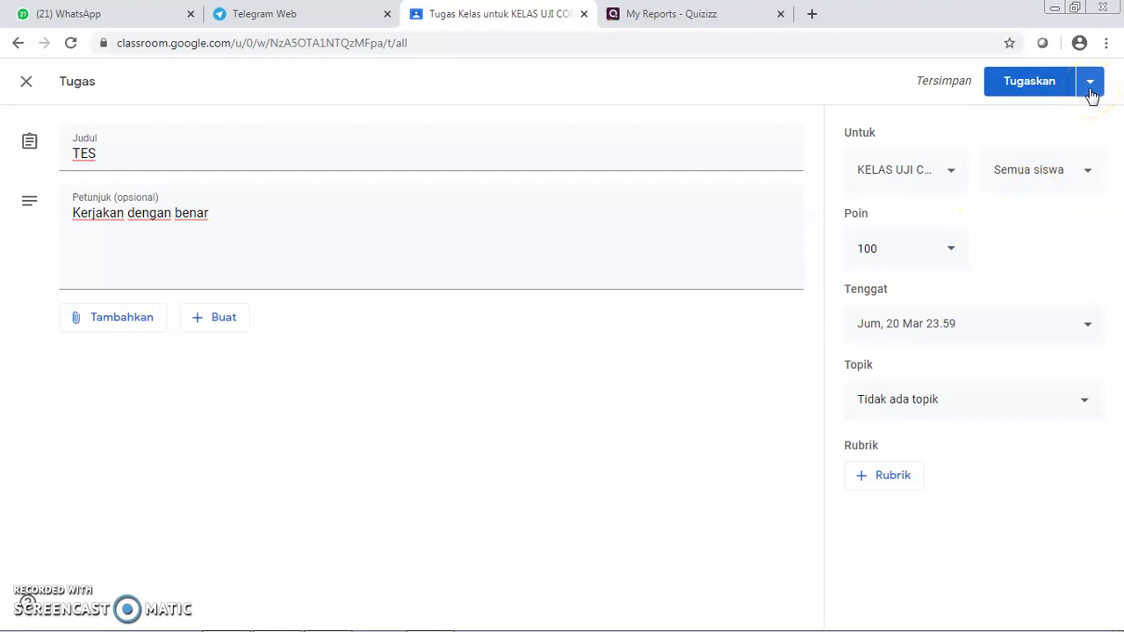
Schedule the assignment for publication on 20 Mar 2020 at 00.00
{"action": "left_click", "coordinate": [1091, 88]}
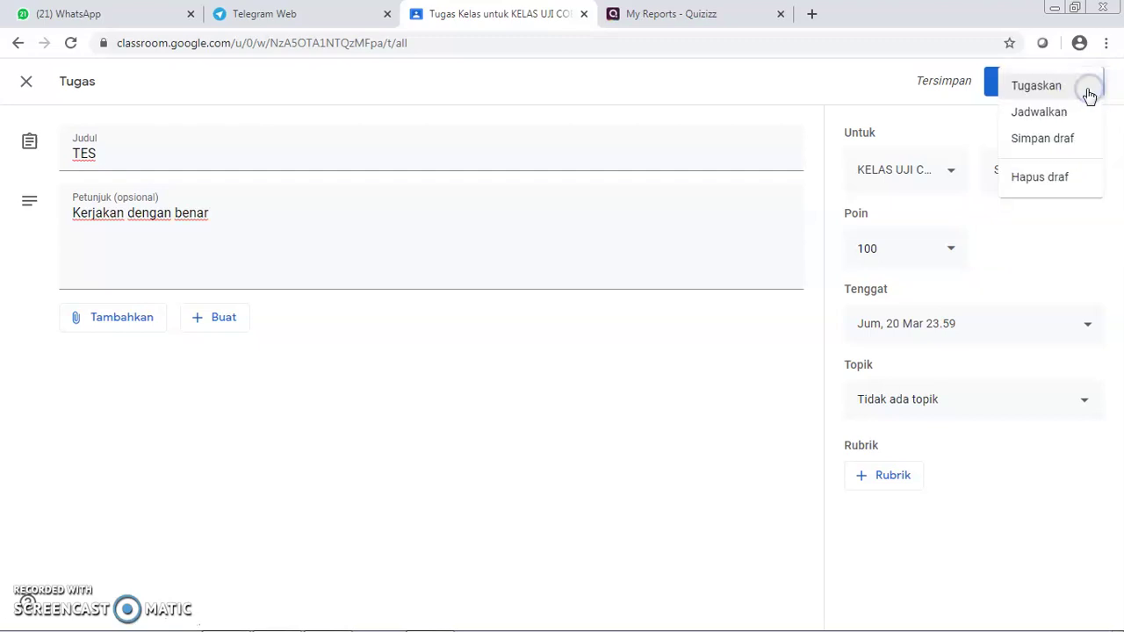
{"action": "left_click", "coordinate": [1050, 114]}
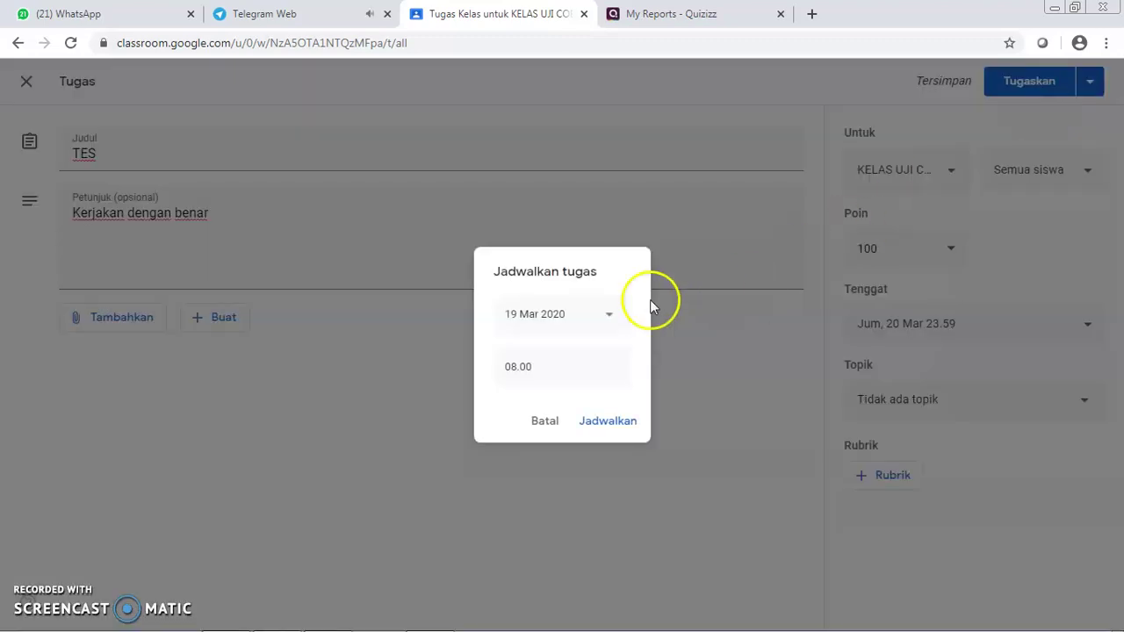
{"action": "left_click", "coordinate": [542, 314]}
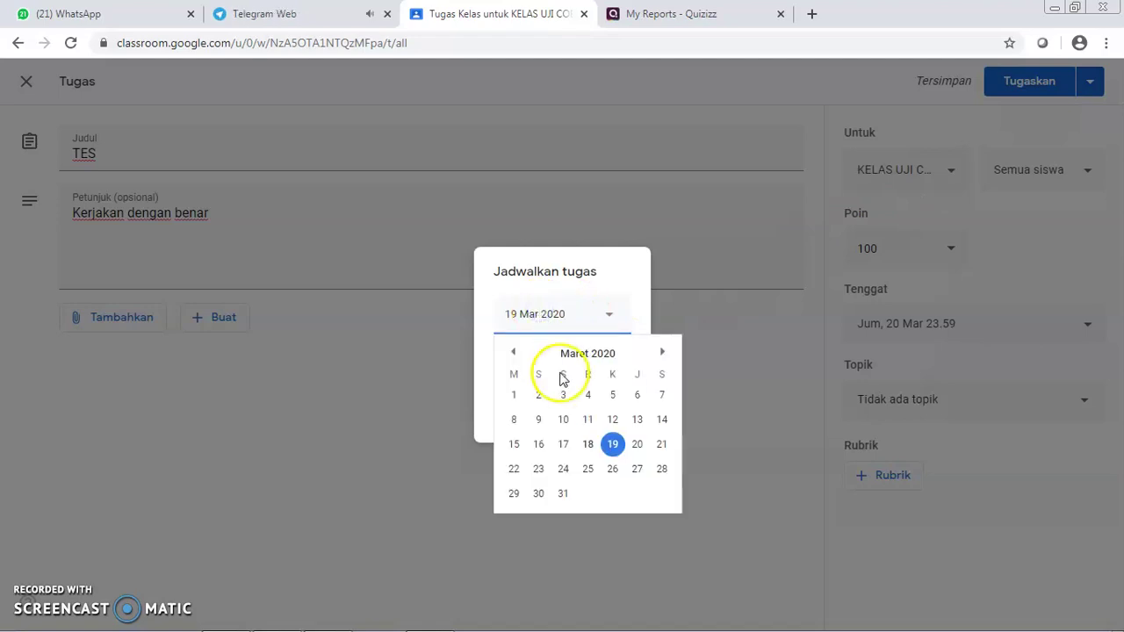
{"action": "left_click", "coordinate": [636, 445]}
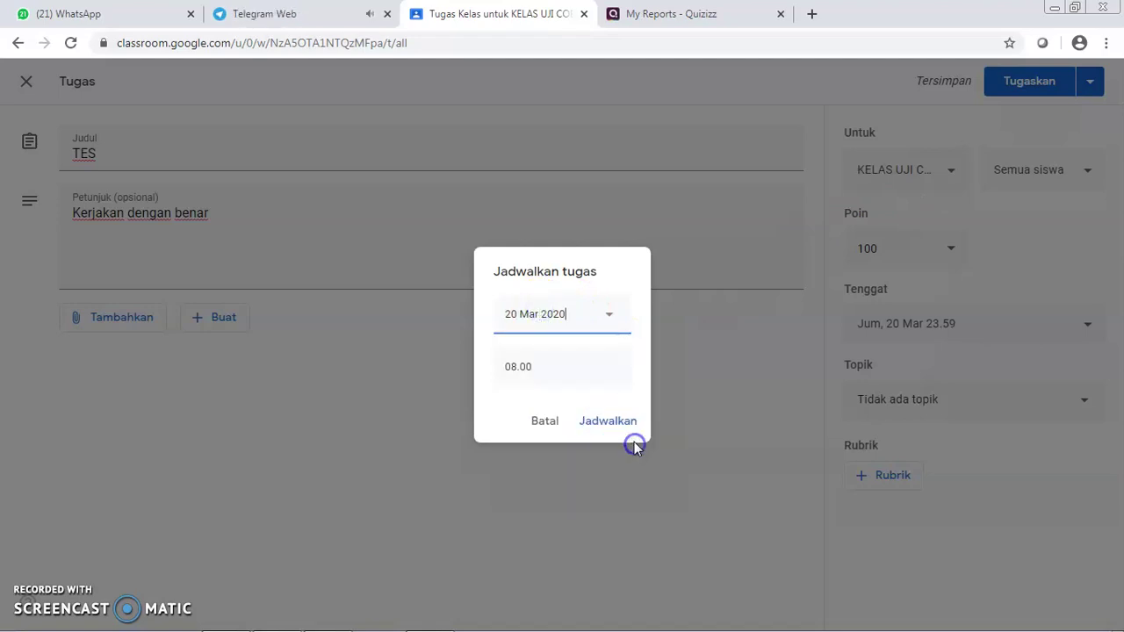
{"action": "left_click", "coordinate": [519, 368]}
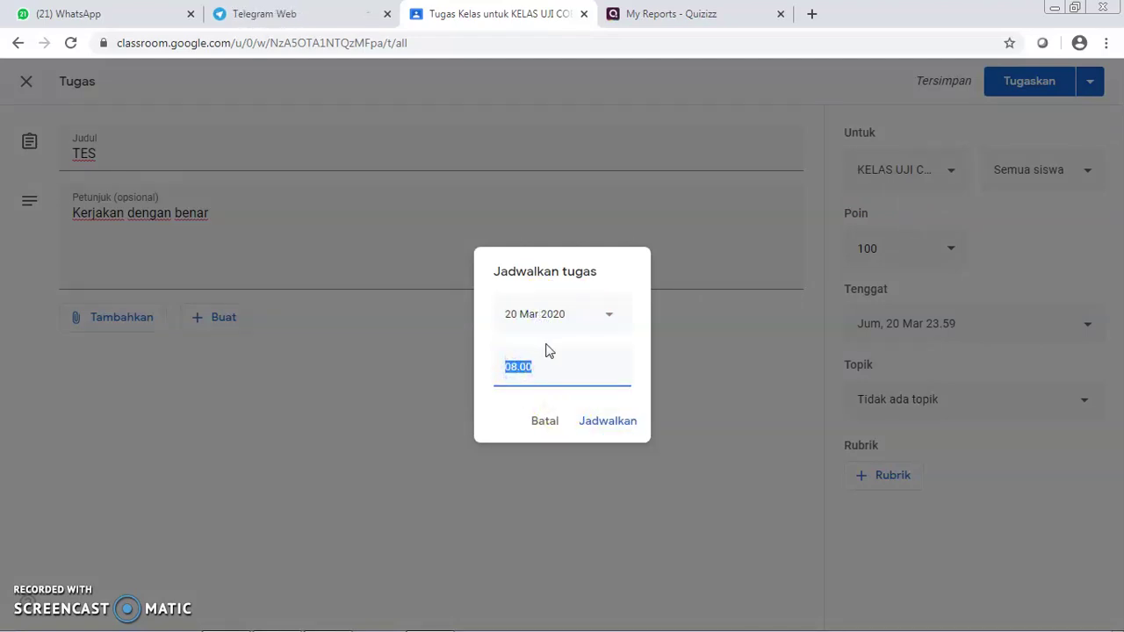
{"action": "type", "text": "00.00"}
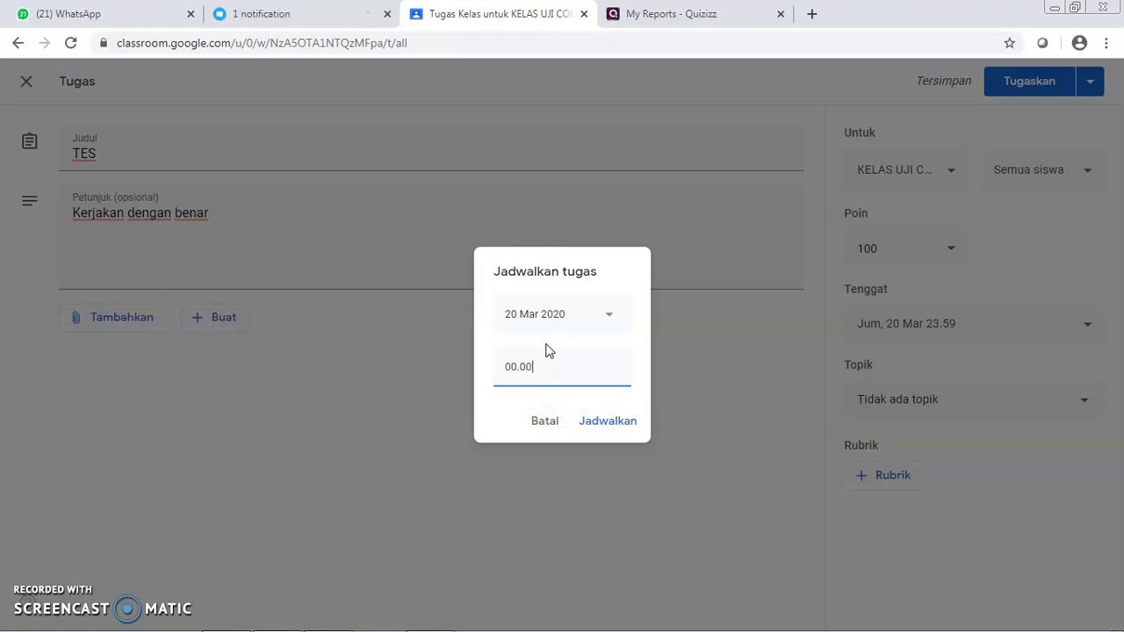
{"action": "left_click", "coordinate": [555, 353]}
{"action": "left_click", "coordinate": [610, 422]}
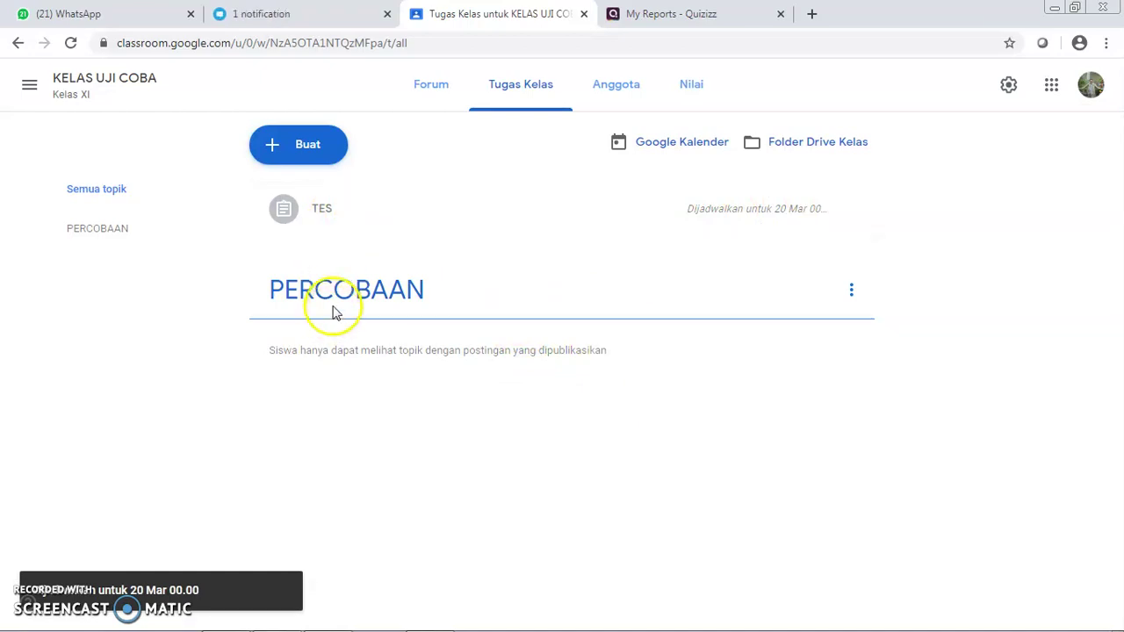
Move the TES assignment into the PERCOBAAN topic, check that topic in the assignment's details and schedule it again
{"action": "left_click_drag", "start_coordinate": [361, 209], "coordinate": [360, 316]}
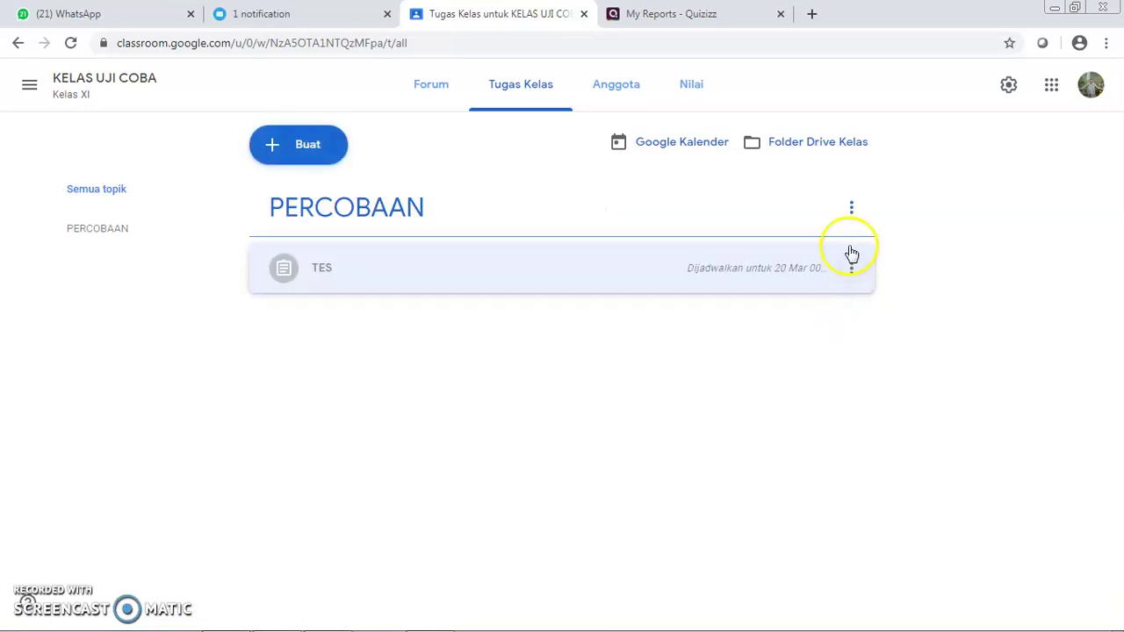
{"action": "left_click", "coordinate": [851, 272]}
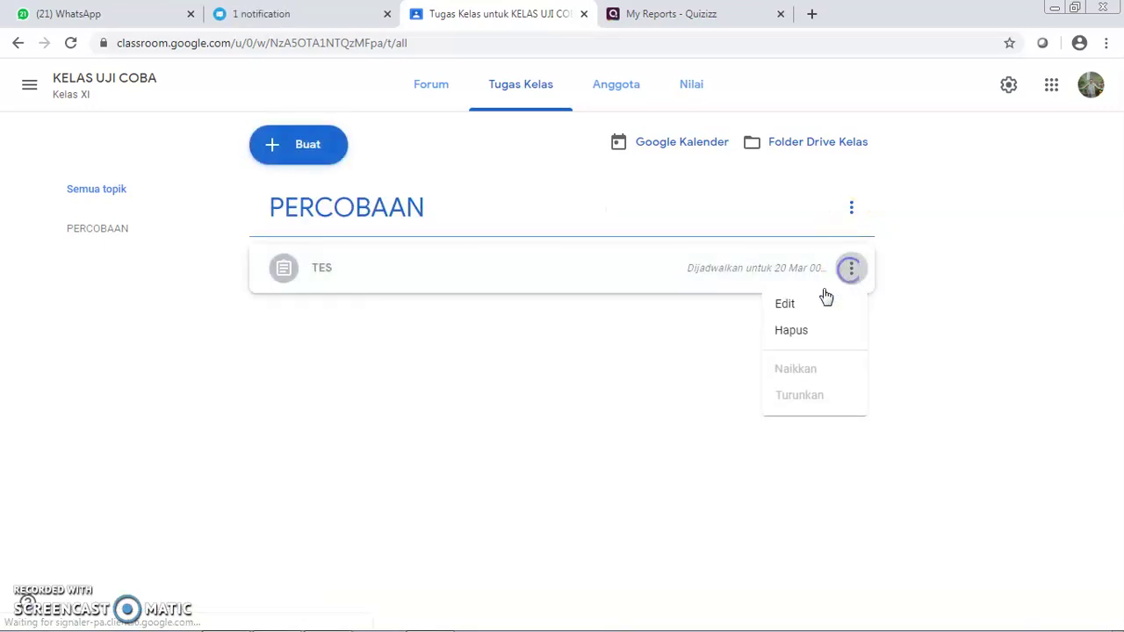
{"action": "left_click", "coordinate": [784, 304]}
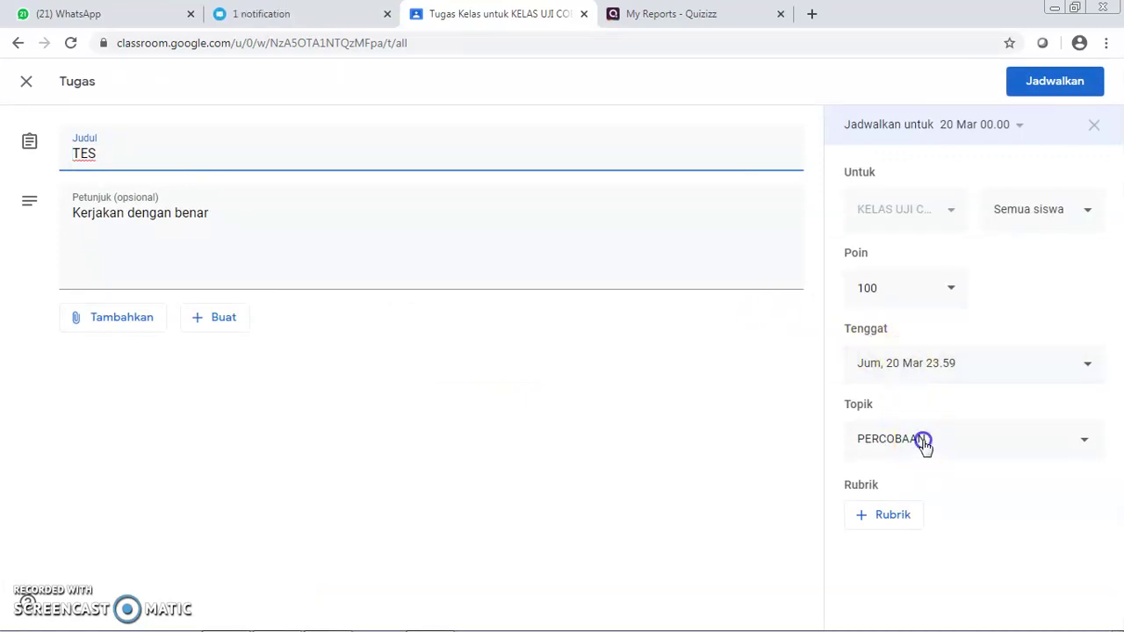
{"action": "left_click", "coordinate": [922, 443]}
{"action": "left_click", "coordinate": [754, 323]}
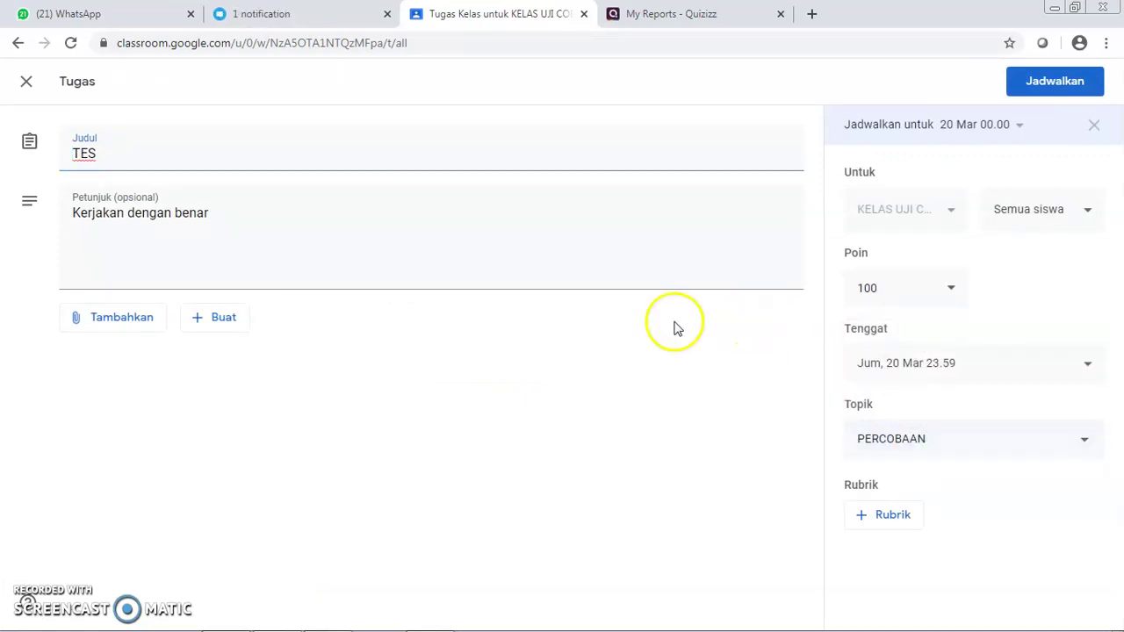
{"action": "left_click", "coordinate": [1050, 89]}
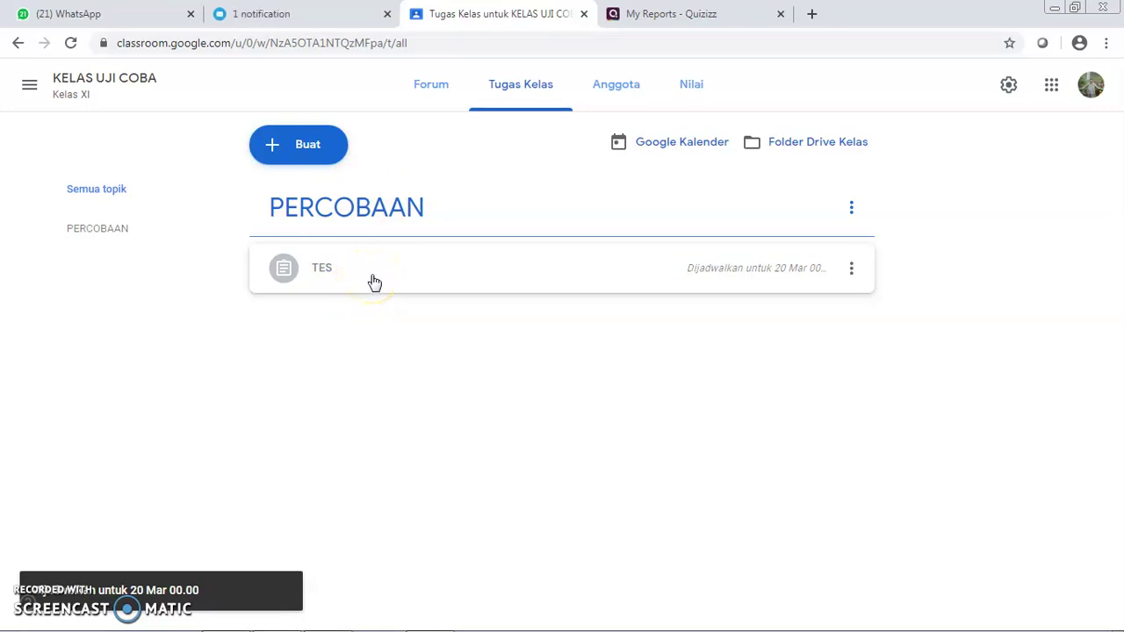
Switch to Quizizz and start assigning the ICE BREAKING MA RADEN FATAH quiz from the Game collection as homework
{"action": "left_click", "coordinate": [675, 12]}
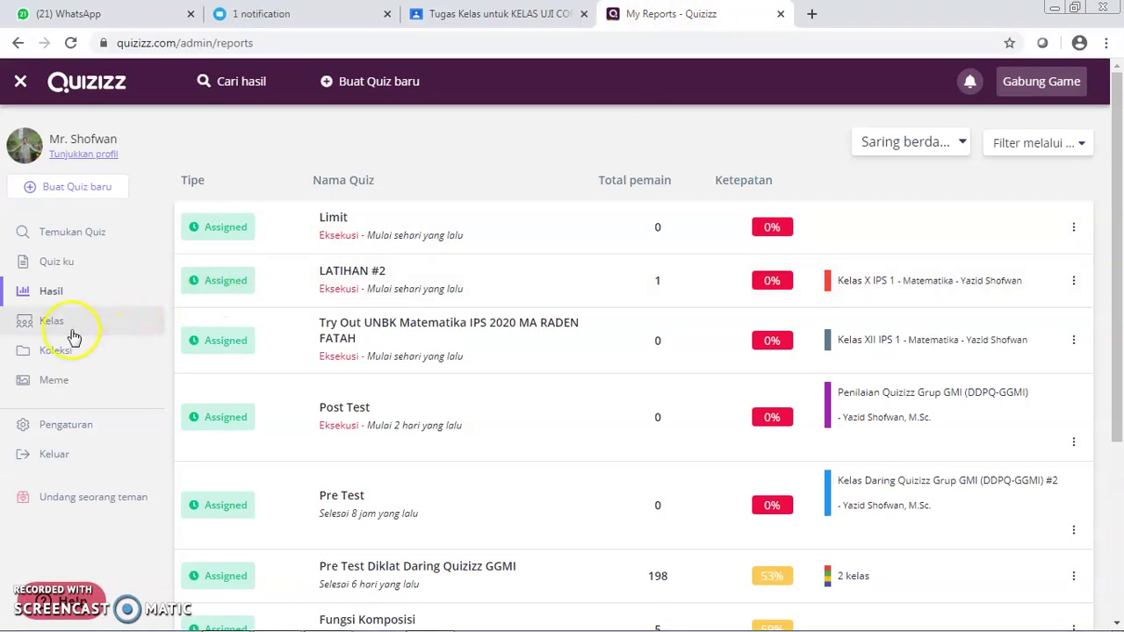
{"action": "left_click", "coordinate": [67, 357]}
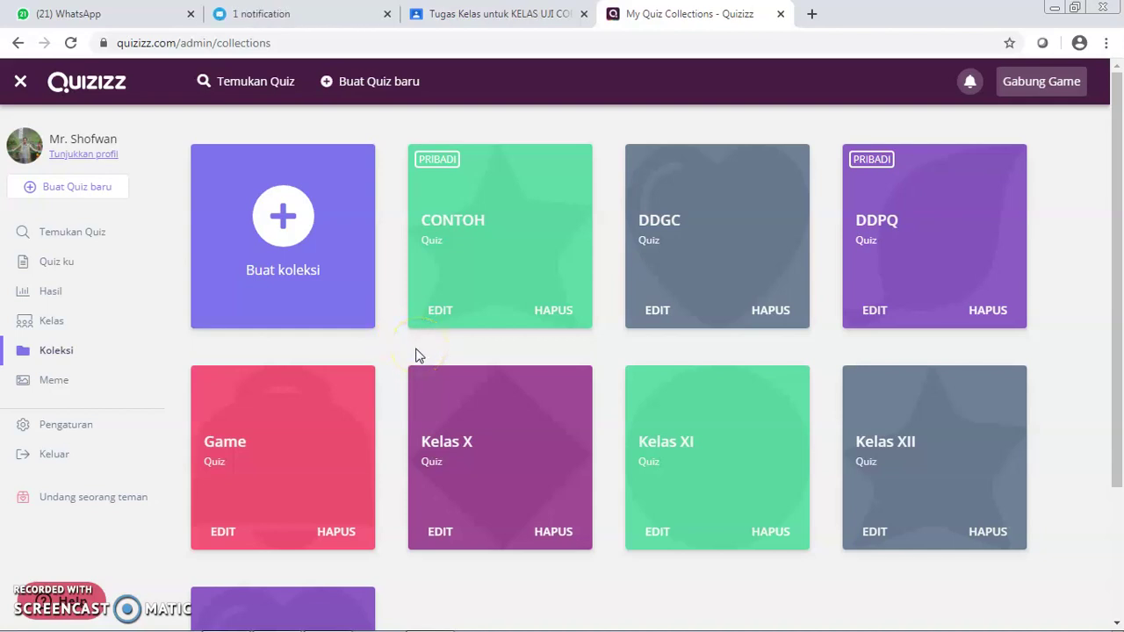
{"action": "left_click", "coordinate": [255, 431]}
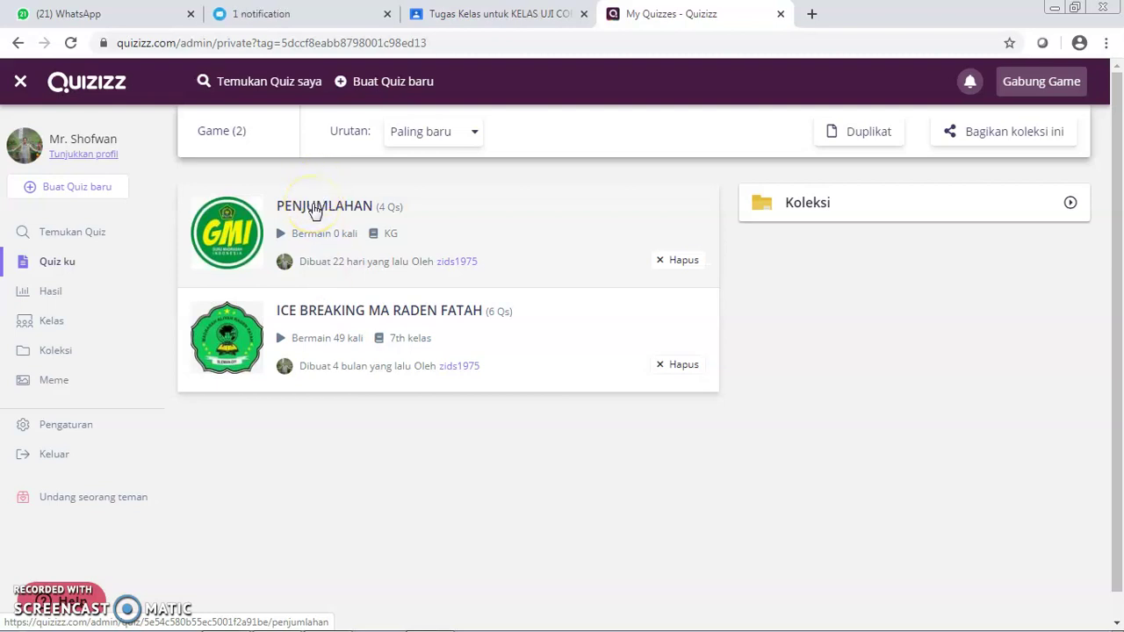
{"action": "left_click", "coordinate": [325, 313]}
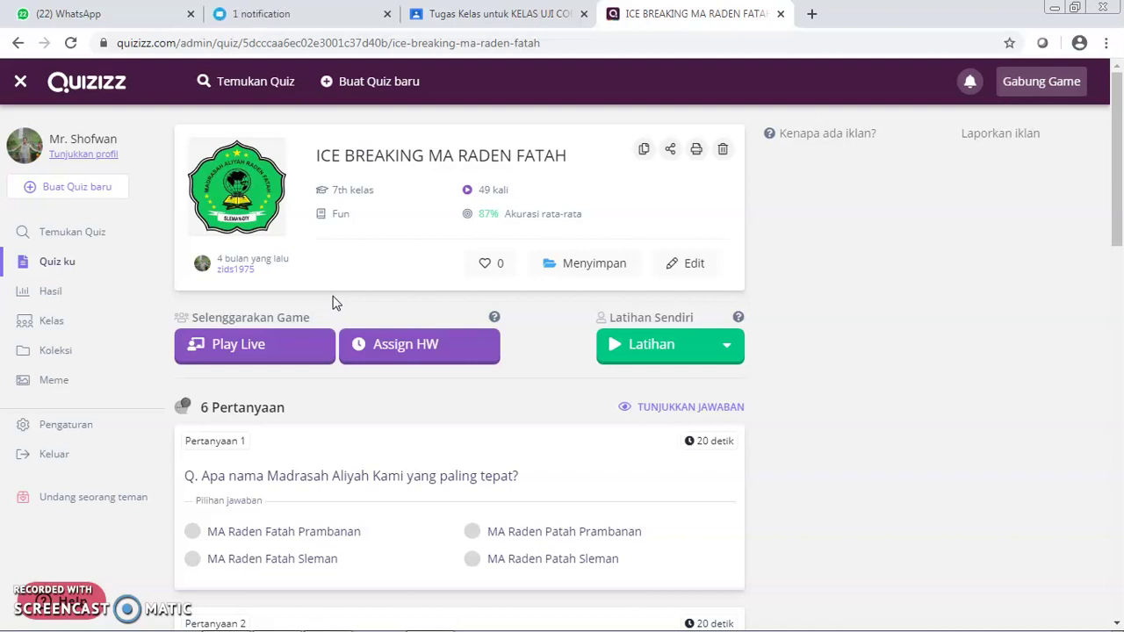
{"action": "left_click", "coordinate": [424, 349]}
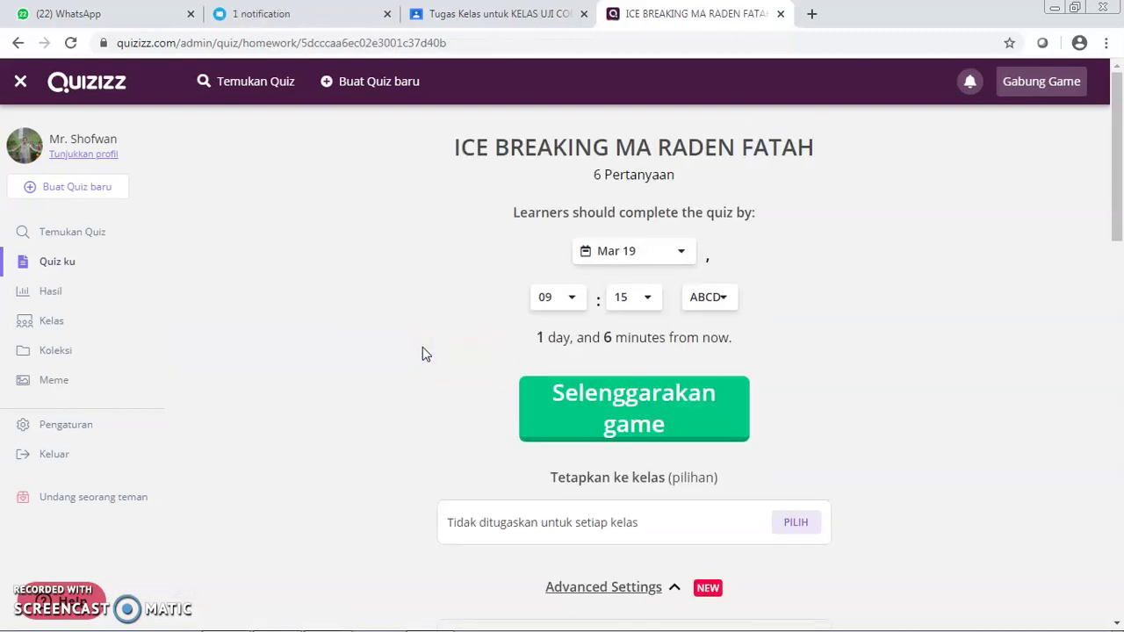
Set the quiz's completion date to Mar 20 and look through the available deadline hours
{"action": "left_click", "coordinate": [628, 253]}
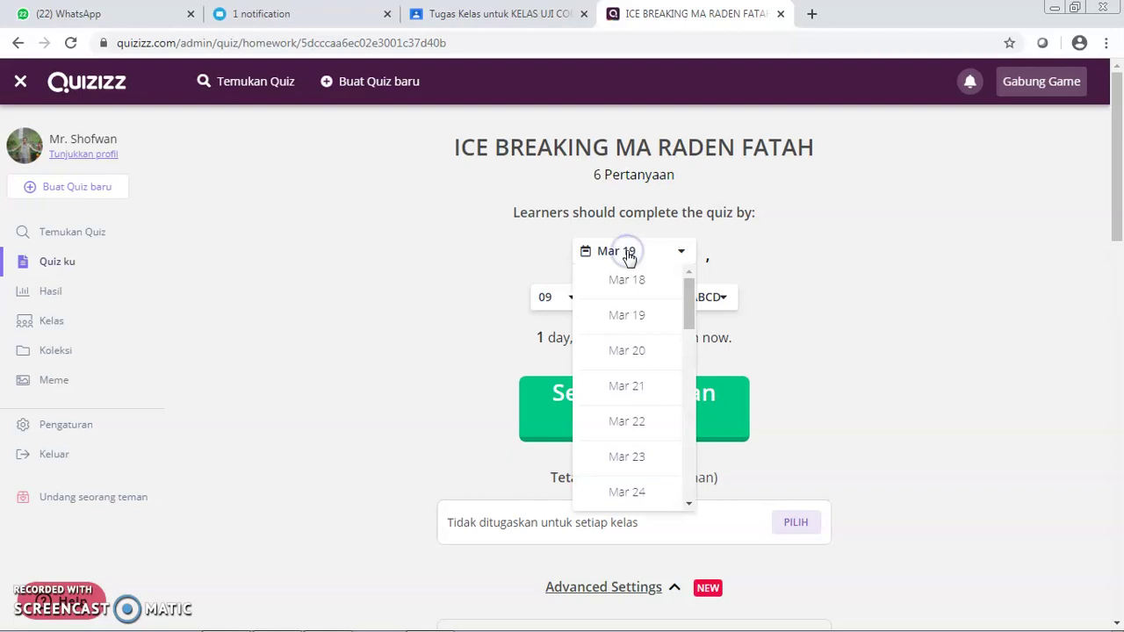
{"action": "left_click", "coordinate": [502, 250]}
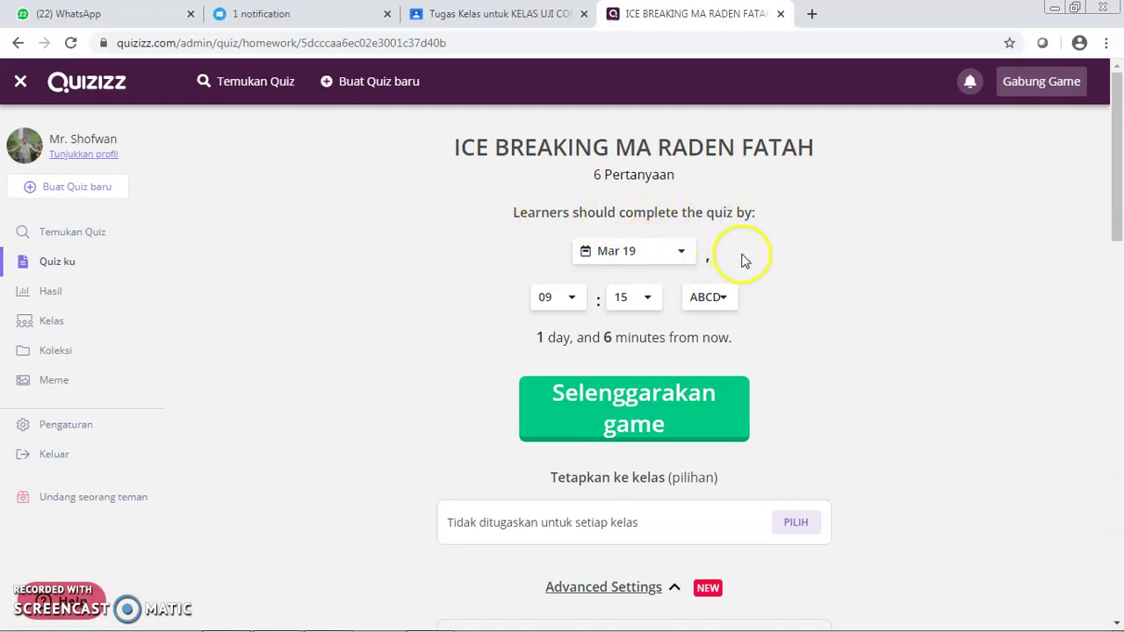
{"action": "left_click", "coordinate": [652, 256]}
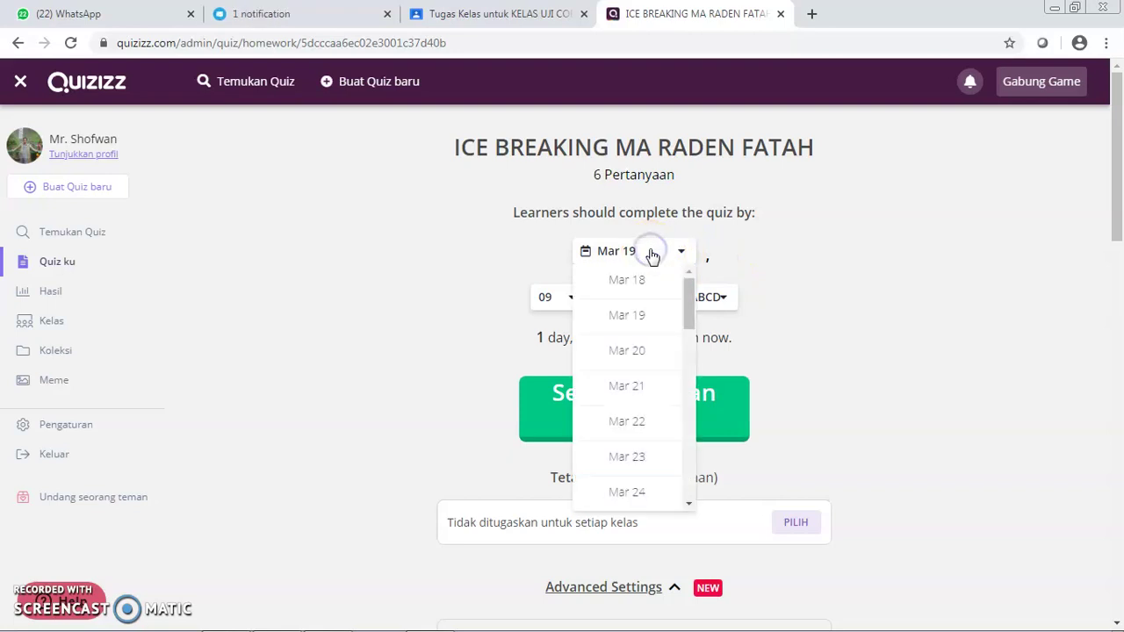
{"action": "left_click", "coordinate": [646, 353]}
{"action": "left_click", "coordinate": [577, 301]}
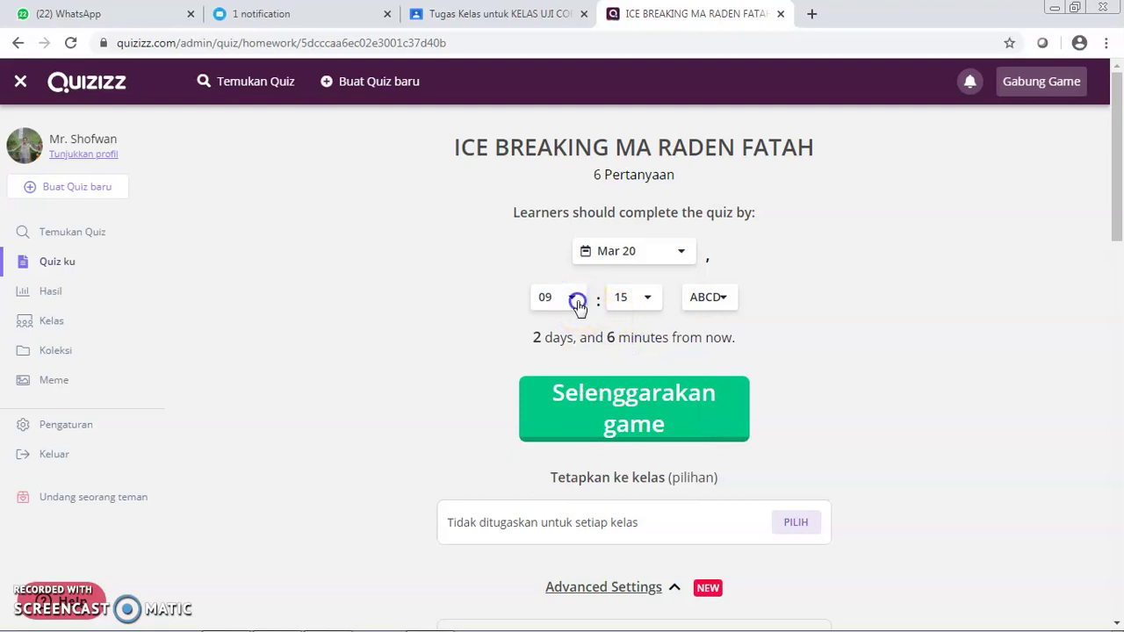
{"action": "left_click_drag", "start_coordinate": [576, 329], "coordinate": [588, 480]}
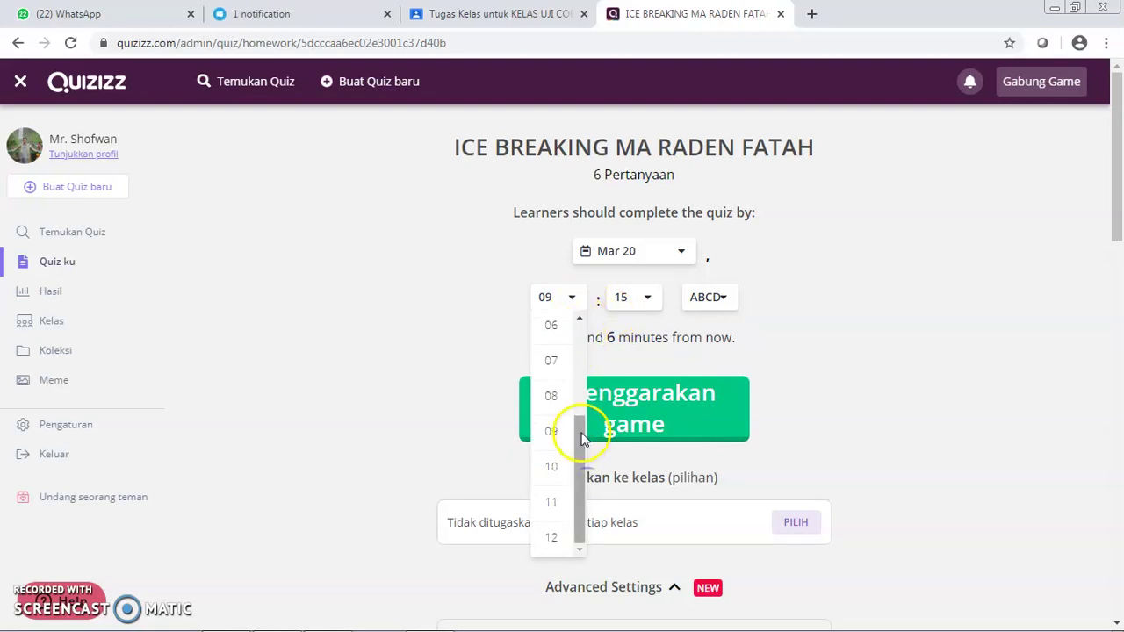
Set the quiz's completion deadline to Mar 21 at 01:00 pagi
{"action": "left_click", "coordinate": [621, 262]}
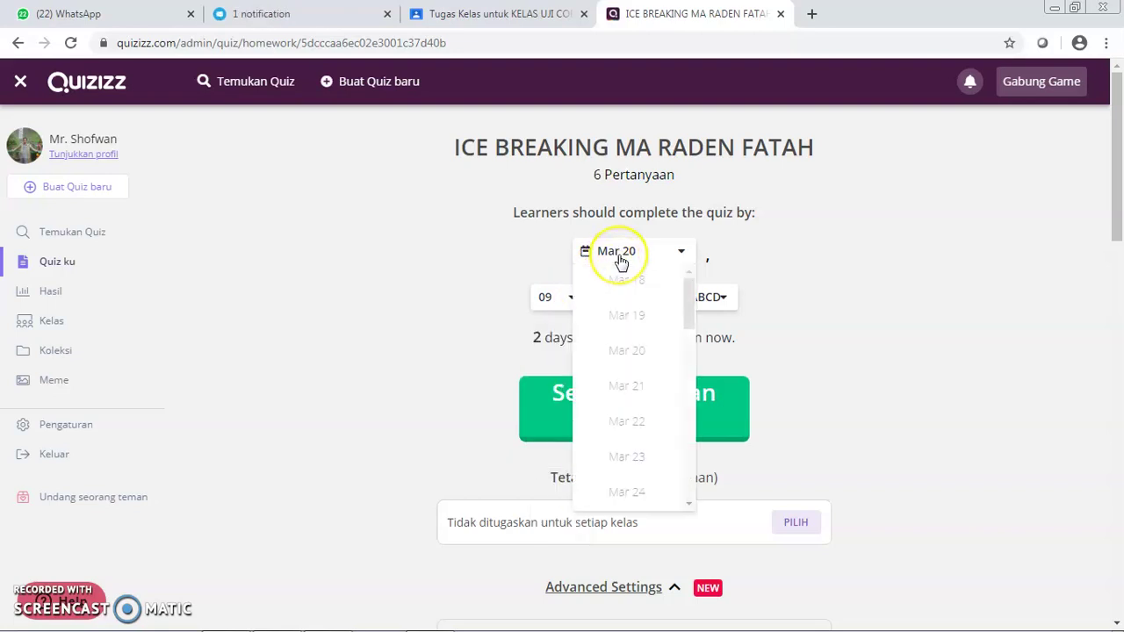
{"action": "left_click", "coordinate": [617, 387]}
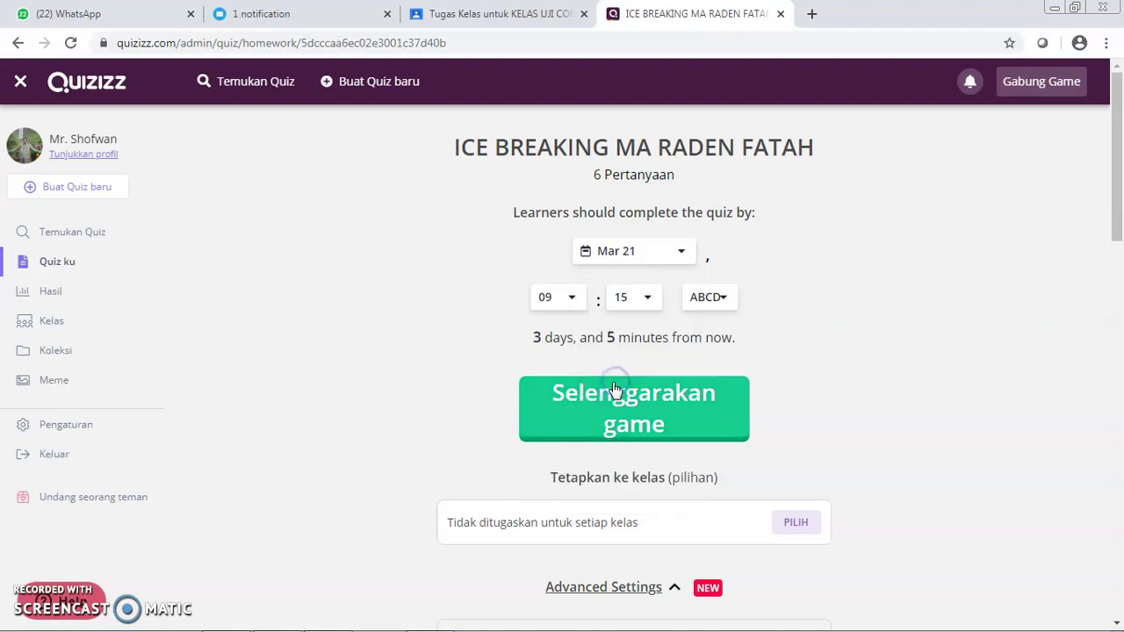
{"action": "left_click", "coordinate": [572, 302]}
{"action": "scroll", "coordinate": [578, 387], "scroll_direction": "up", "scroll_amount": 5}
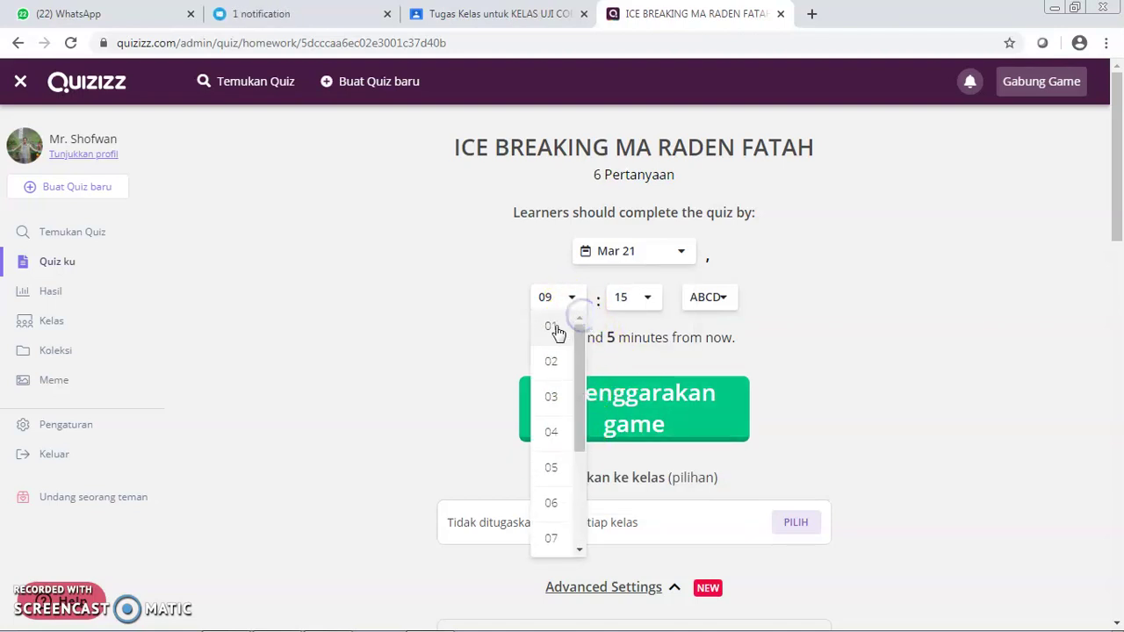
{"action": "left_click", "coordinate": [556, 326]}
{"action": "left_click", "coordinate": [638, 299]}
{"action": "left_click", "coordinate": [636, 324]}
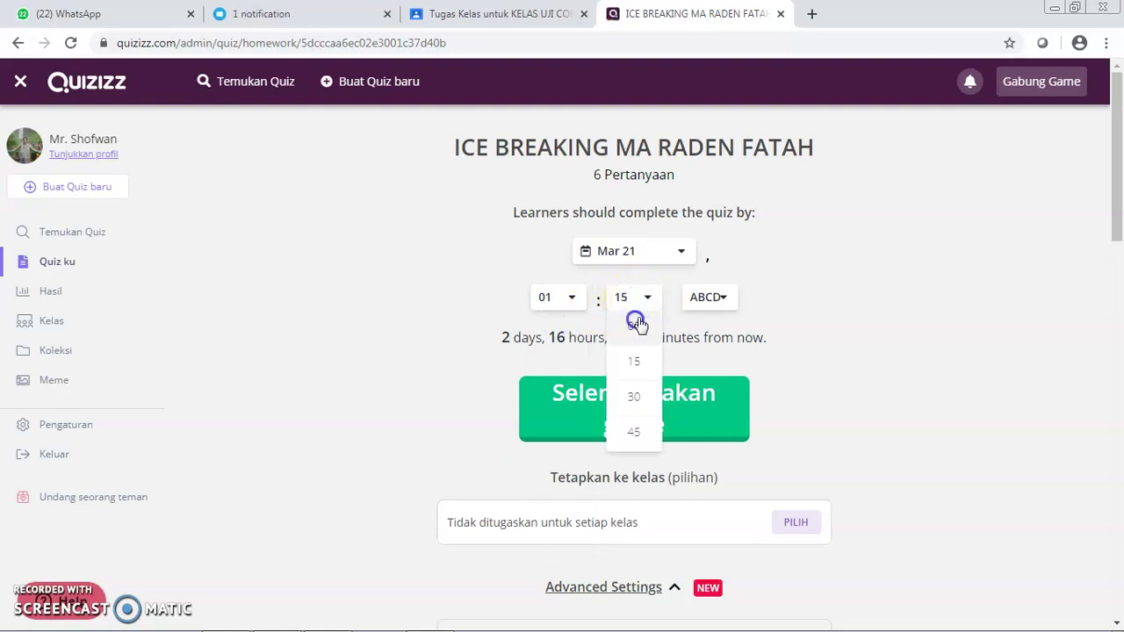
{"action": "left_click", "coordinate": [713, 298]}
{"action": "left_click", "coordinate": [713, 326]}
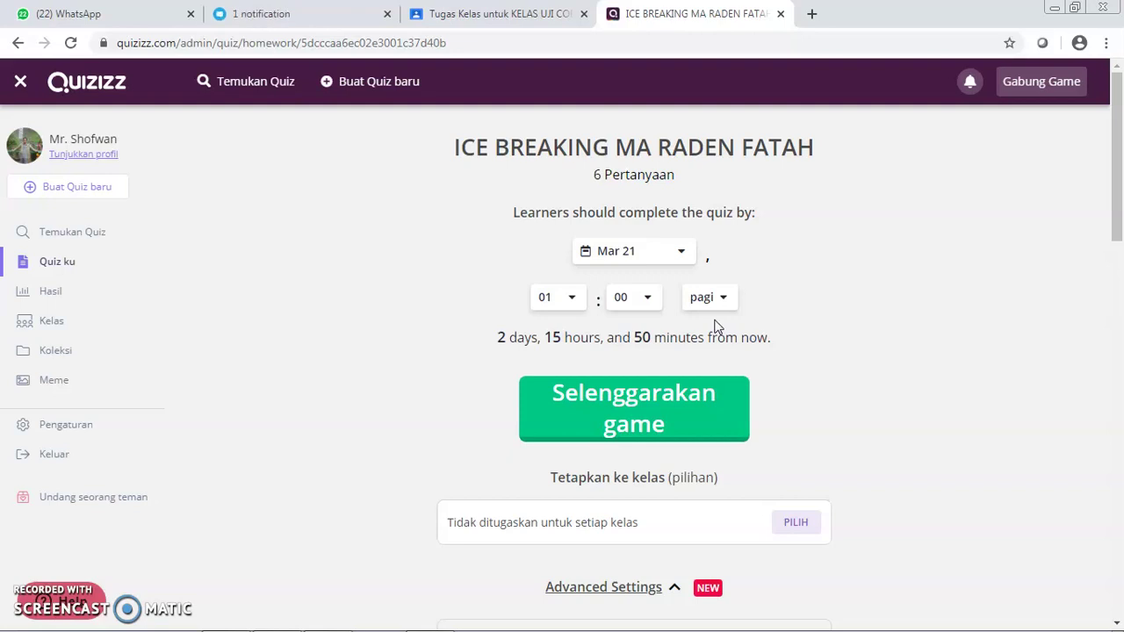
Limit the number of times students can take the quiz (Peluang siswa) to 1 in the general settings
{"action": "scroll", "coordinate": [673, 347], "scroll_direction": "down", "scroll_amount": 3}
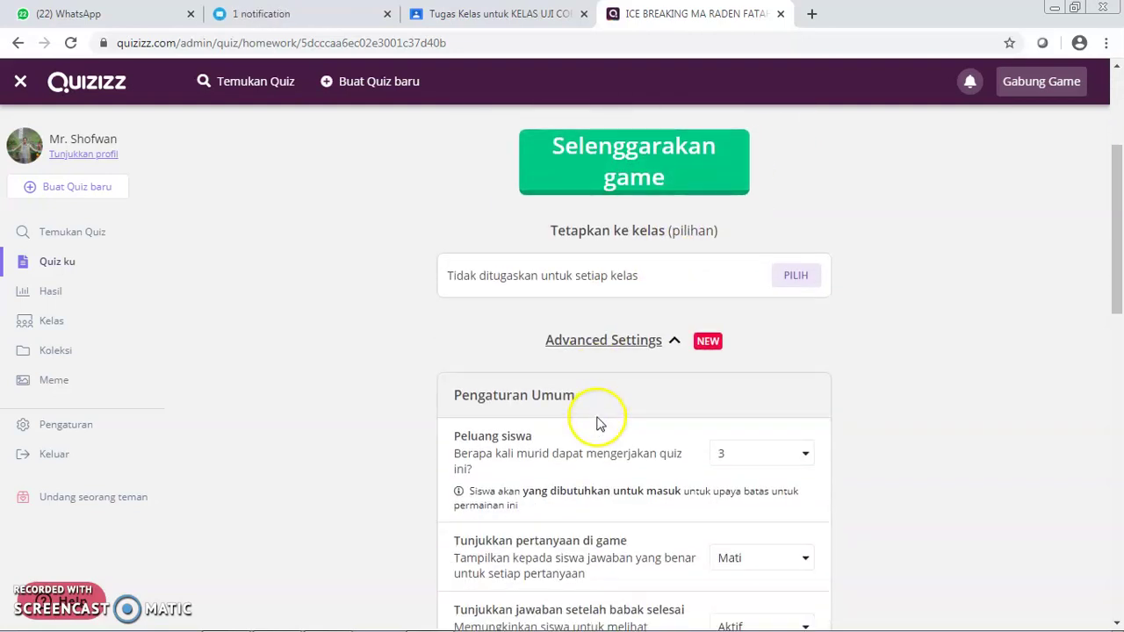
{"action": "scroll", "coordinate": [673, 460], "scroll_direction": "down", "scroll_amount": 1}
{"action": "left_click", "coordinate": [803, 371]}
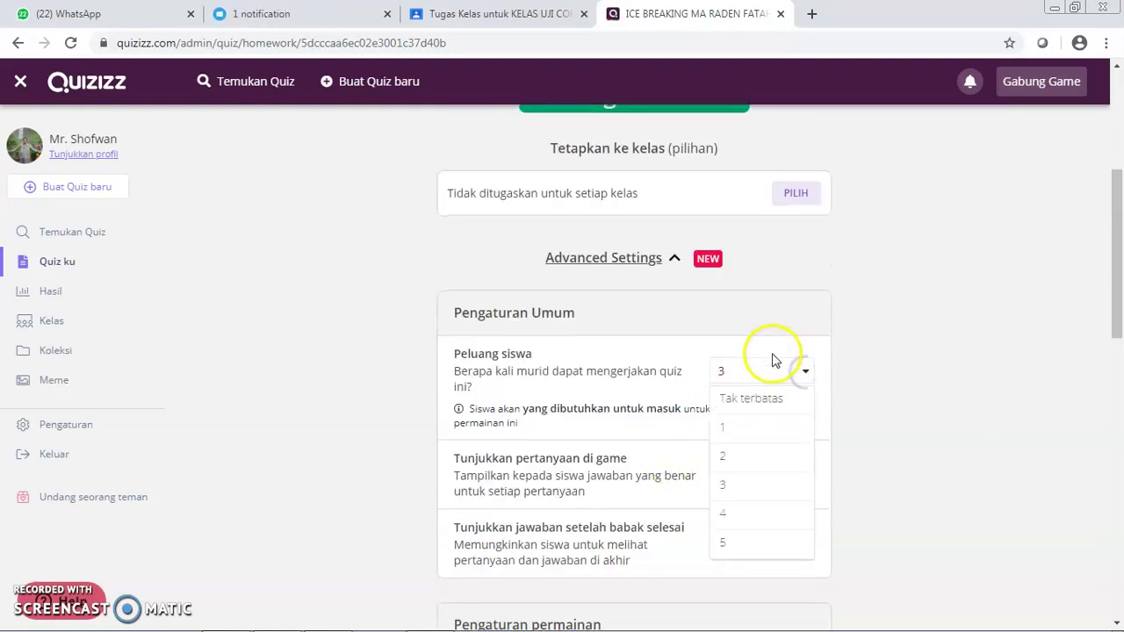
{"action": "left_click", "coordinate": [732, 434]}
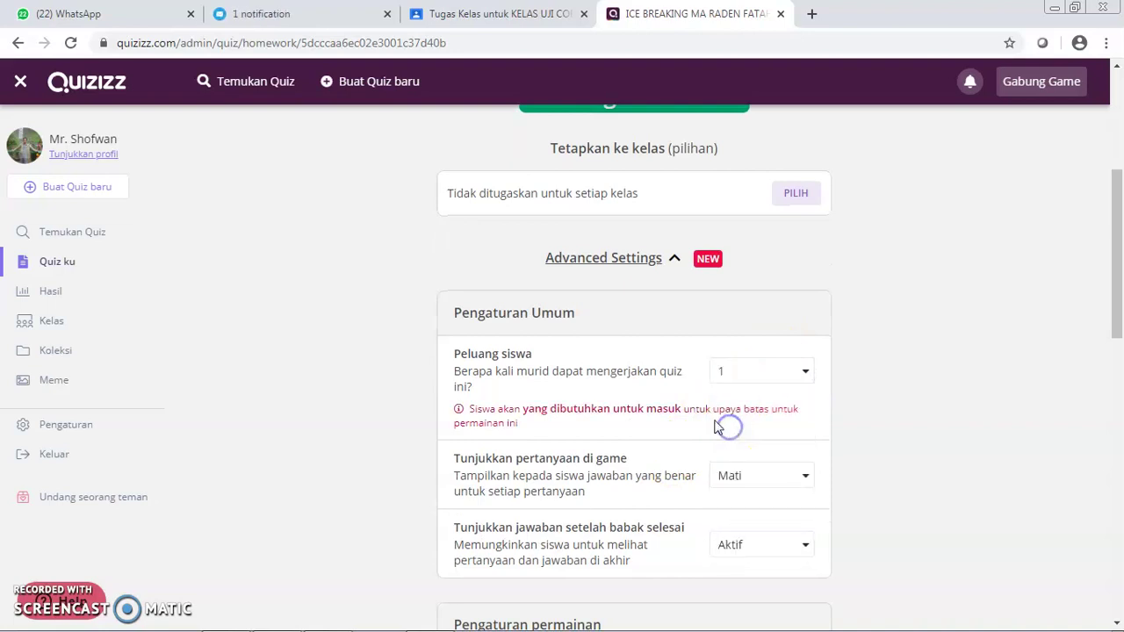
Look through the classes the quiz can be assigned to for KELAS UJI COBA
{"action": "scroll", "coordinate": [635, 339], "scroll_direction": "up", "scroll_amount": 1}
{"action": "scroll", "coordinate": [639, 342], "scroll_direction": "up", "scroll_amount": 1}
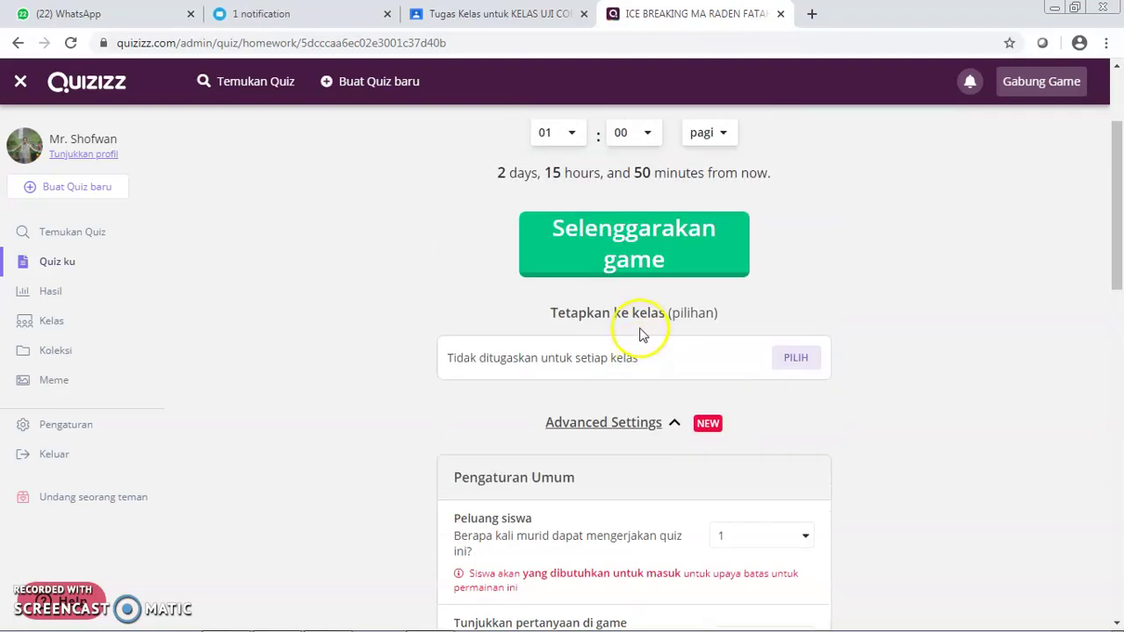
{"action": "left_click", "coordinate": [797, 360]}
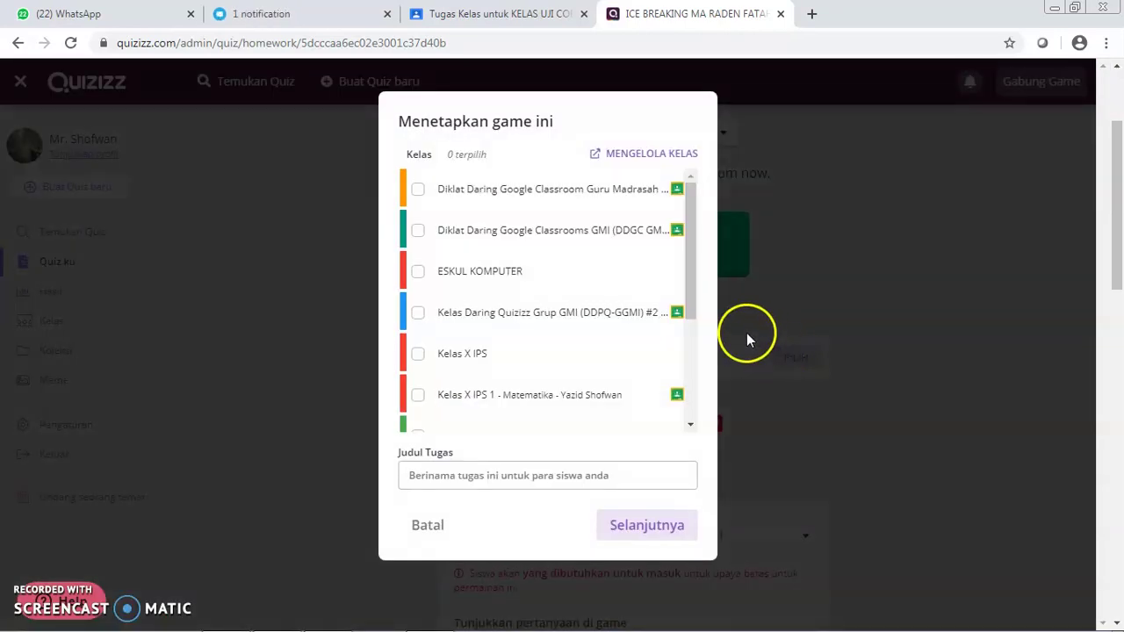
{"action": "left_click_drag", "start_coordinate": [691, 255], "coordinate": [690, 375]}
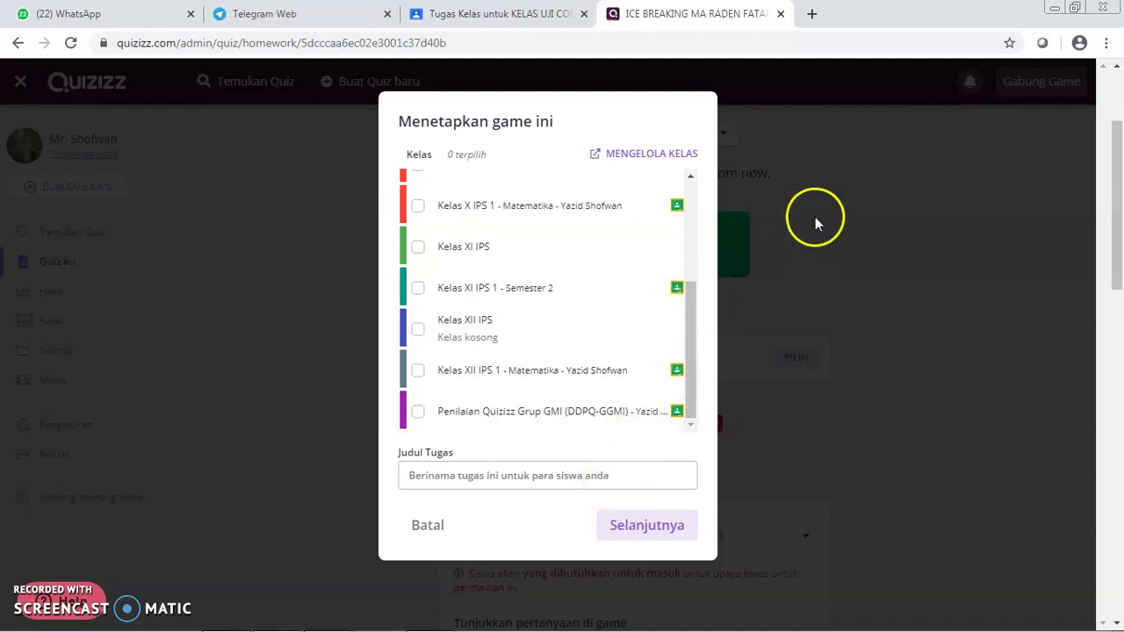
{"action": "left_click", "coordinate": [851, 195]}
Open class management from the quiz's class selection and update the Google classes to import KELAS UJI COBA
{"action": "left_click", "coordinate": [794, 358]}
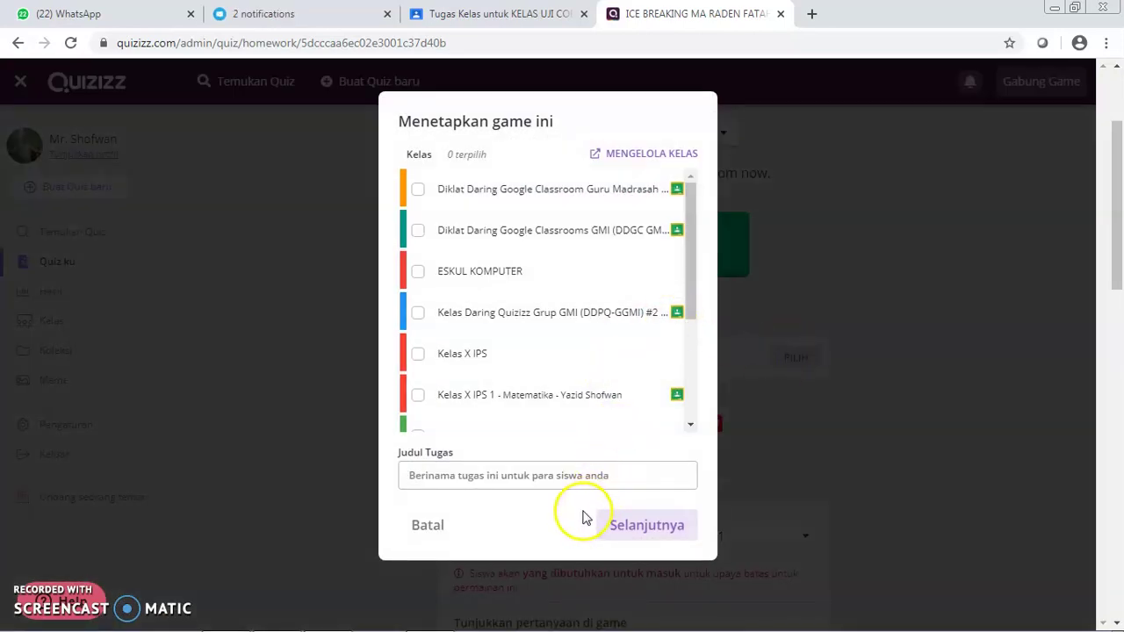
{"action": "left_click", "coordinate": [637, 154]}
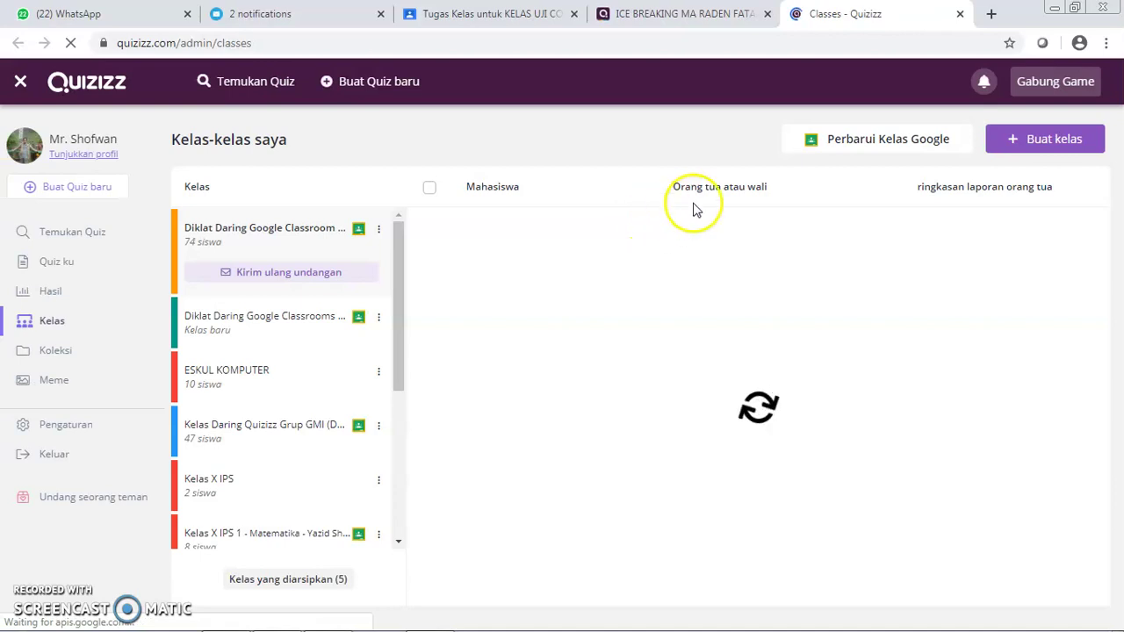
{"action": "left_click", "coordinate": [855, 142]}
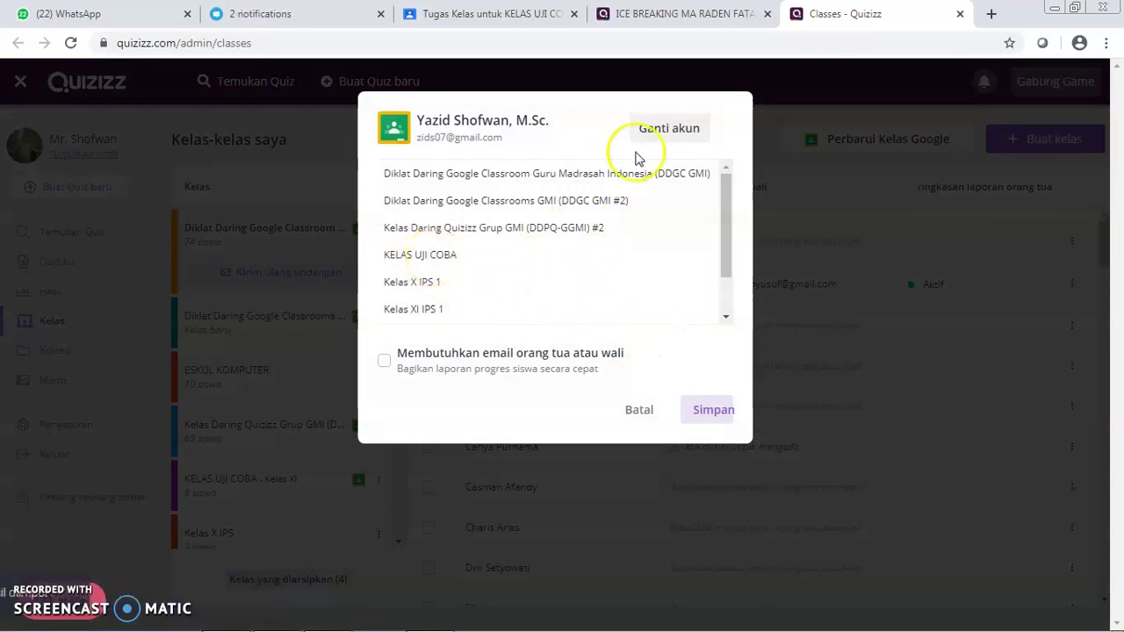
{"action": "left_click", "coordinate": [711, 411]}
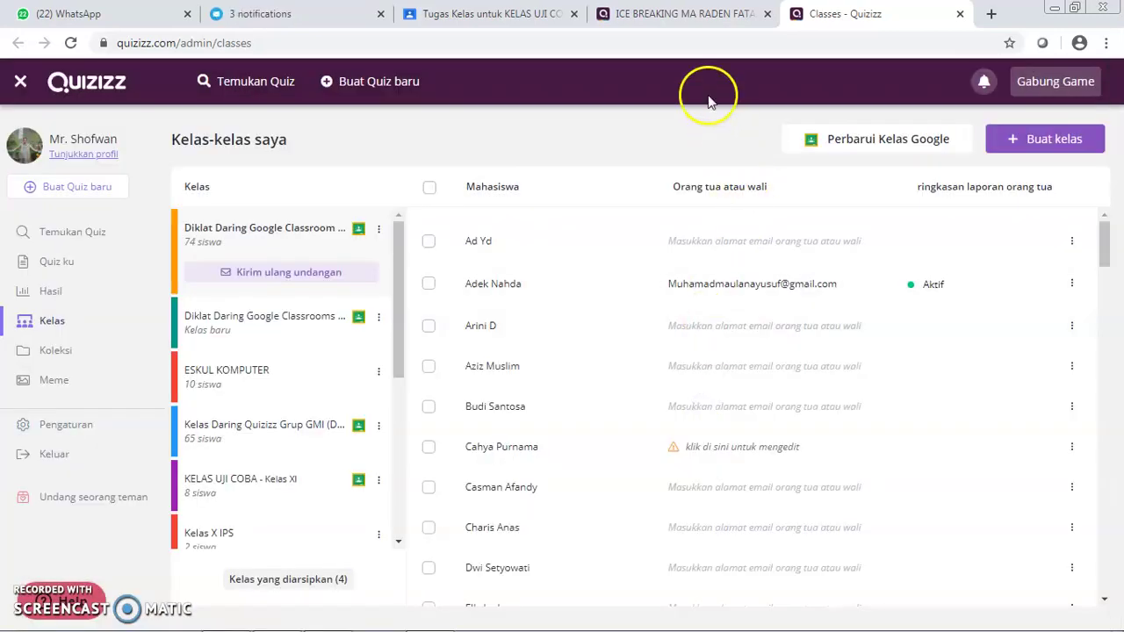
Return to the quiz's homework setup and select KELAS UJI COBA - Kelas XI as the class to assign it to
{"action": "left_click", "coordinate": [674, 18]}
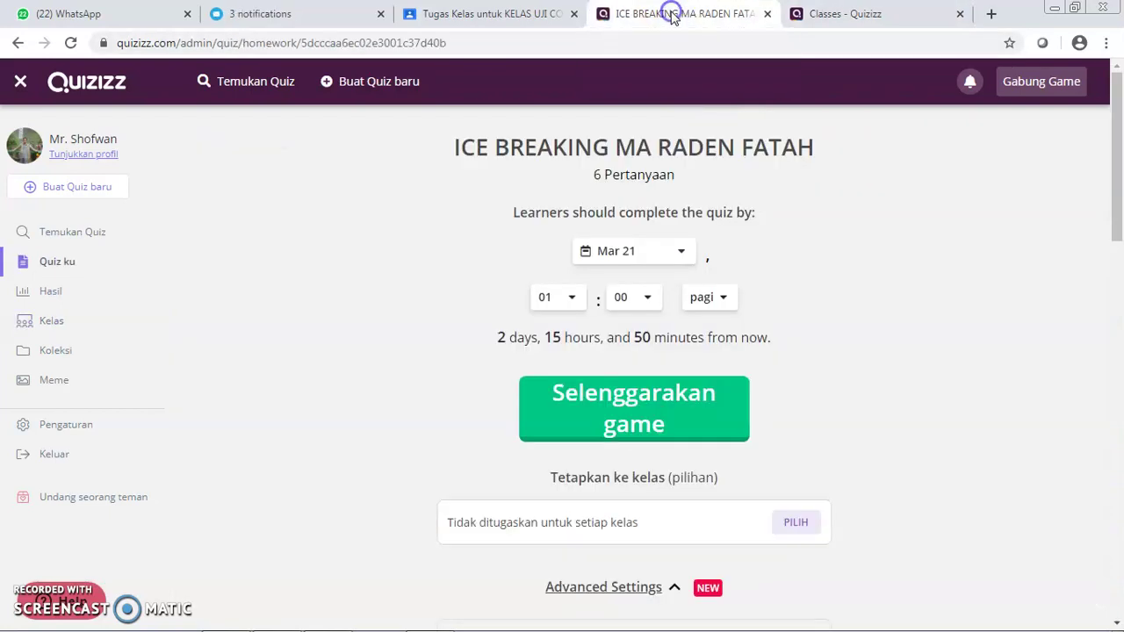
{"action": "scroll", "coordinate": [753, 369], "scroll_direction": "down", "scroll_amount": 1}
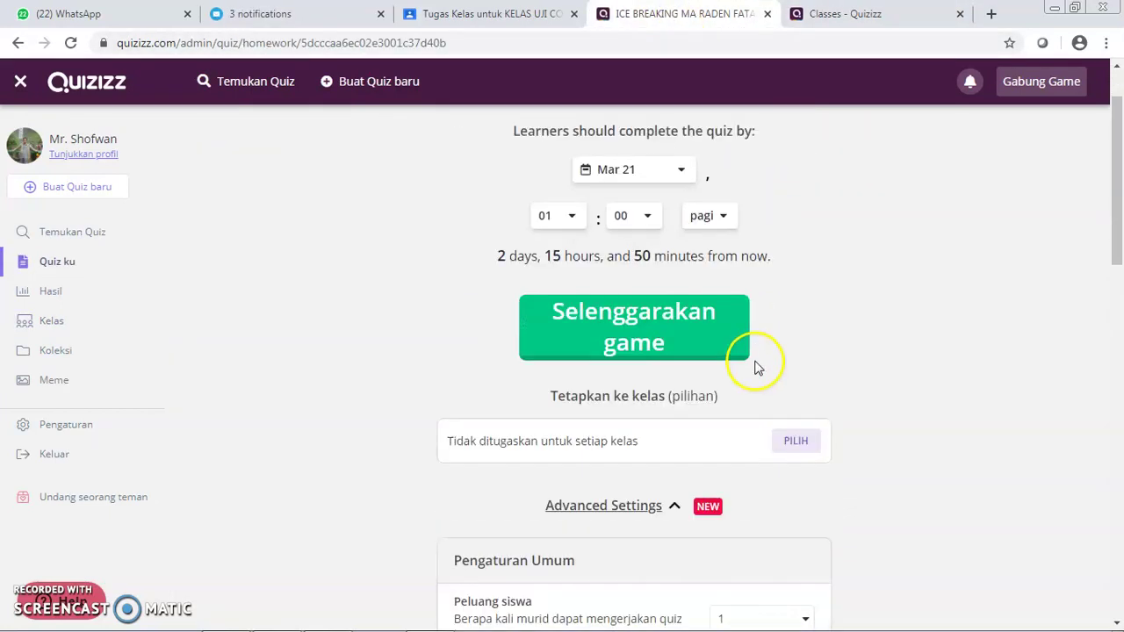
{"action": "scroll", "coordinate": [781, 275], "scroll_direction": "down", "scroll_amount": 1}
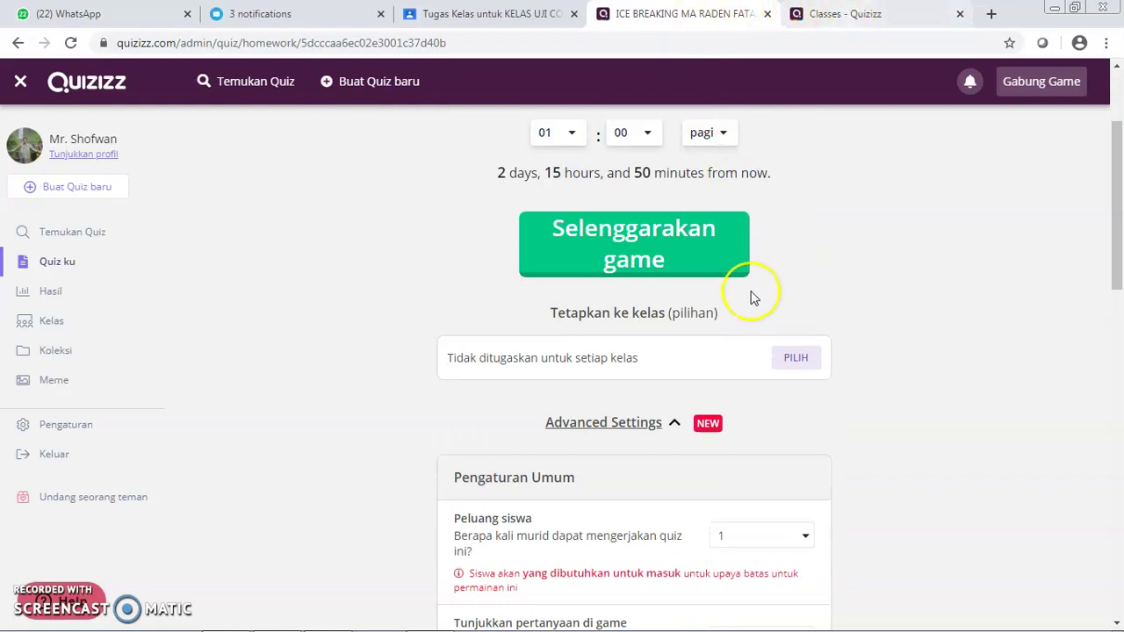
{"action": "left_click", "coordinate": [791, 358]}
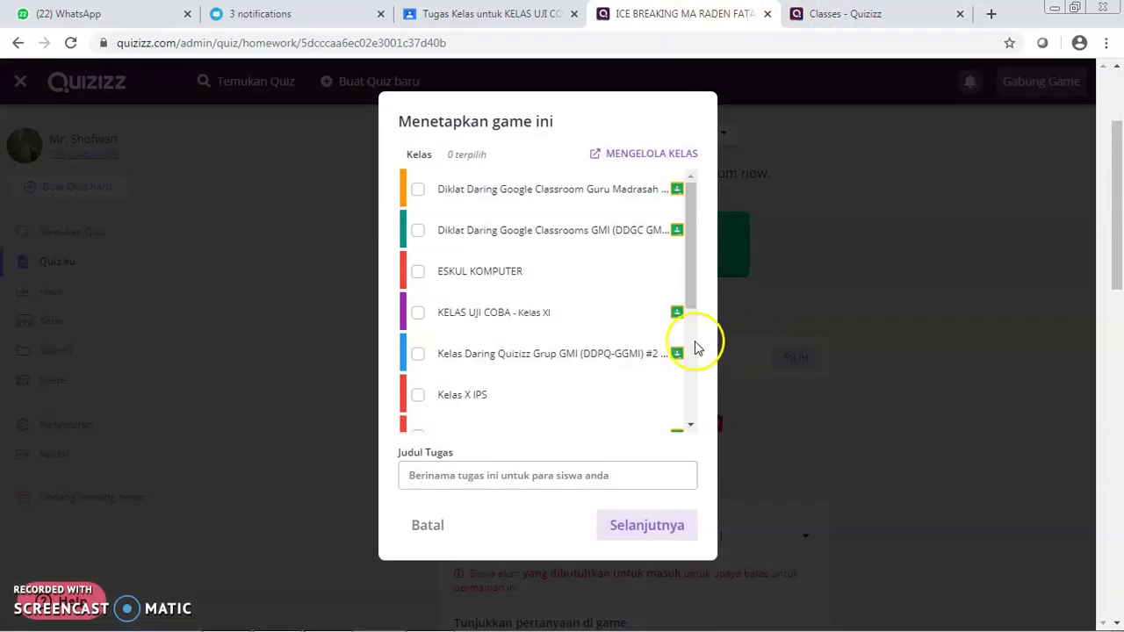
{"action": "left_click", "coordinate": [419, 315]}
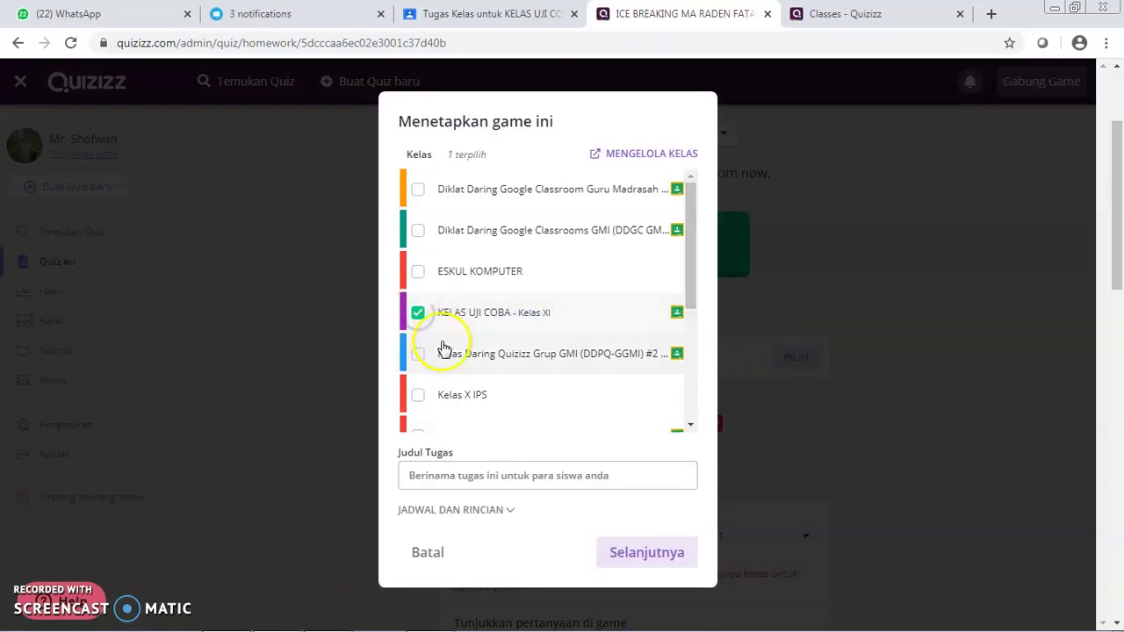
Title the class assignment "Tes" and add the description "Kerjakan dengan benar" in its schedule and details
{"action": "left_click", "coordinate": [476, 478]}
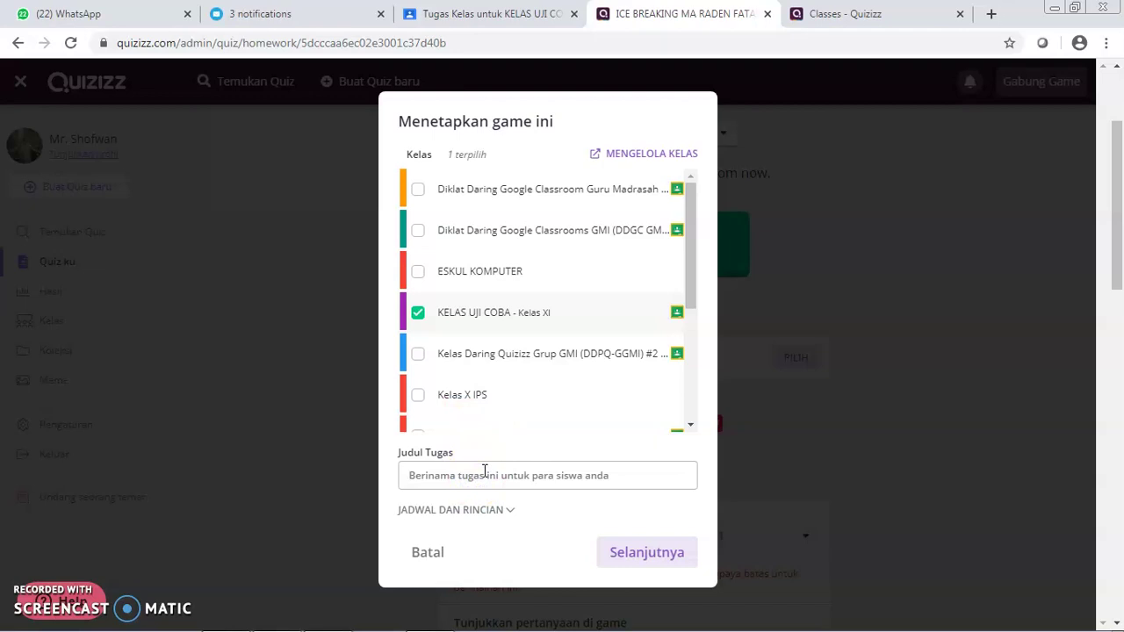
{"action": "type", "text": "Te"}
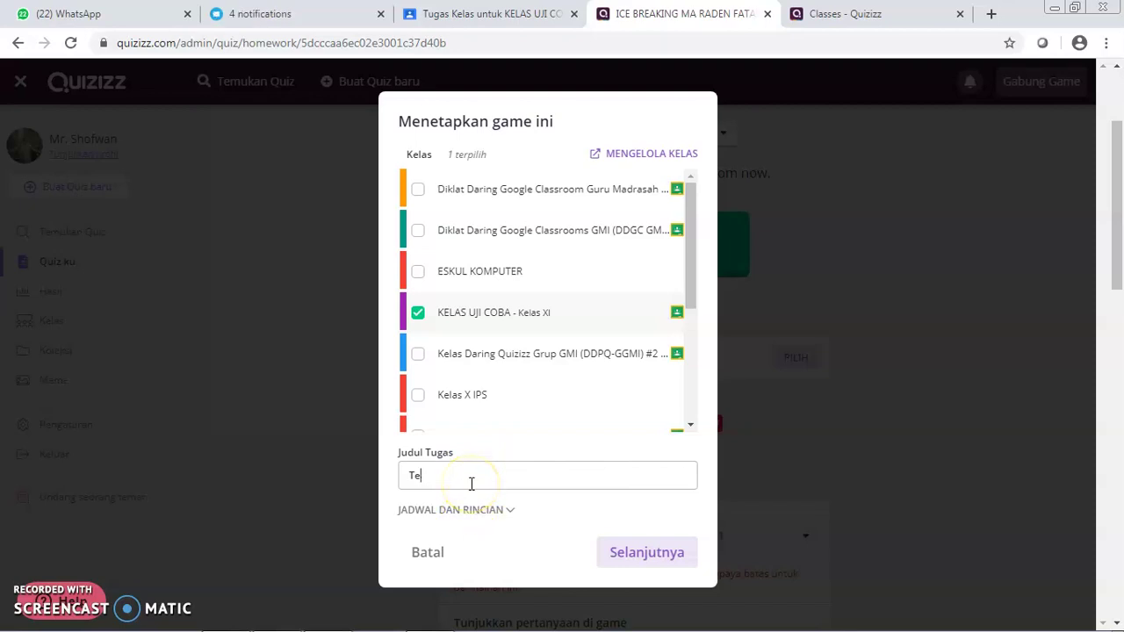
{"action": "type", "text": "s"}
{"action": "left_click", "coordinate": [455, 510]}
{"action": "left_click", "coordinate": [467, 340]}
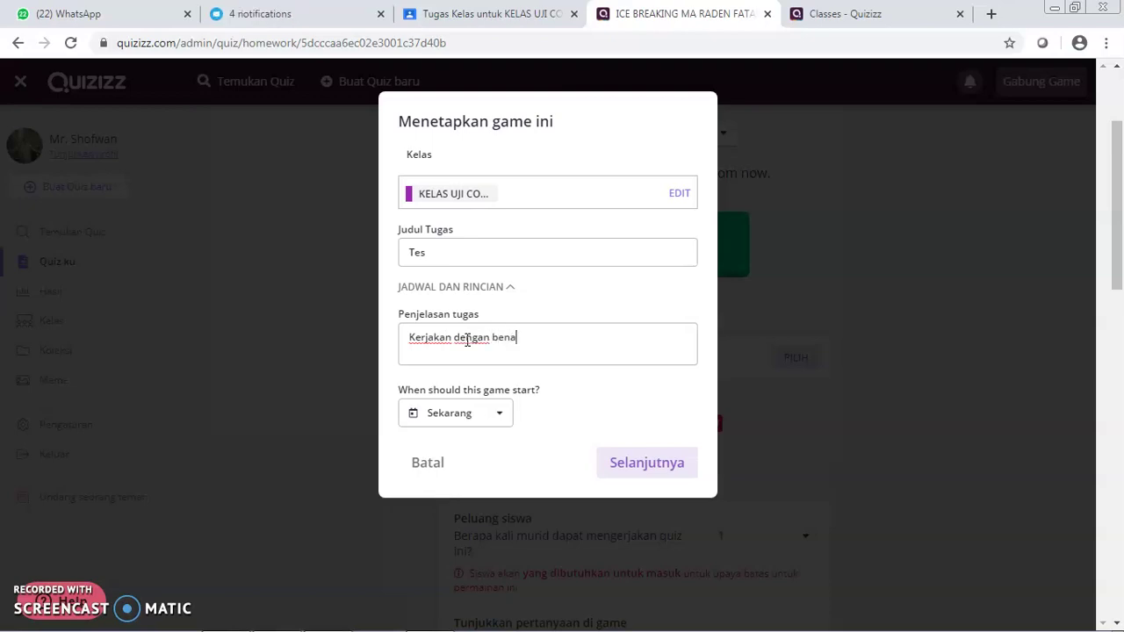
Set the game's start date to Mar 19
{"action": "left_click", "coordinate": [466, 418]}
{"action": "left_click", "coordinate": [505, 451]}
{"action": "mouse_move", "coordinate": [506, 453]}
{"action": "left_mouse_down"}
{"action": "mouse_move", "coordinate": [504, 491]}
{"action": "mouse_move", "coordinate": [506, 448]}
{"action": "left_mouse_up"}
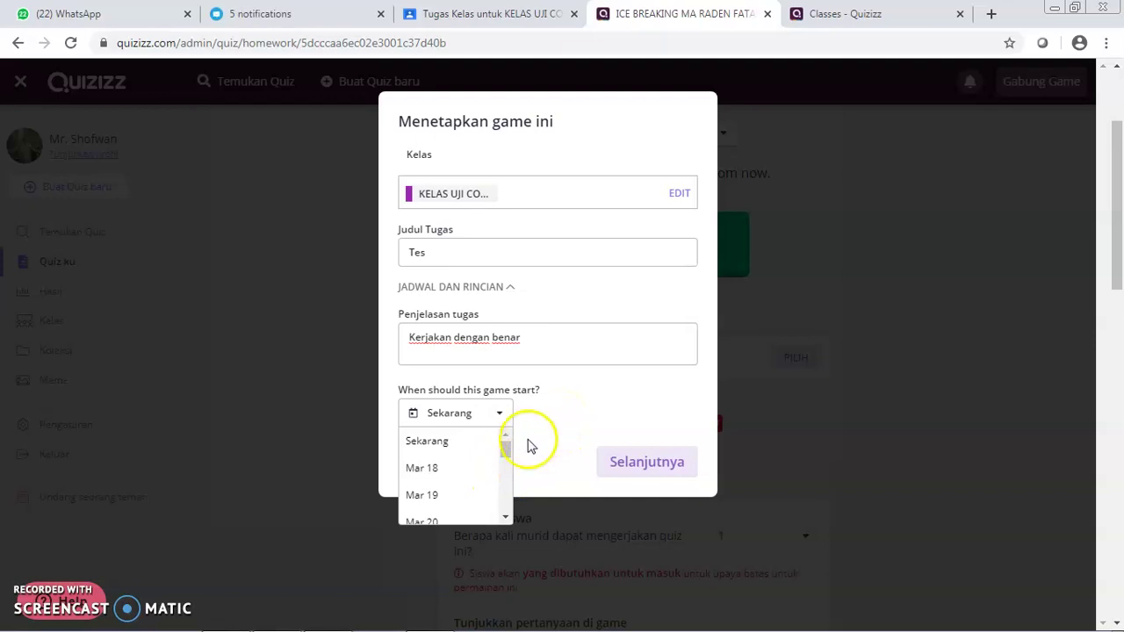
{"action": "left_click", "coordinate": [430, 497]}
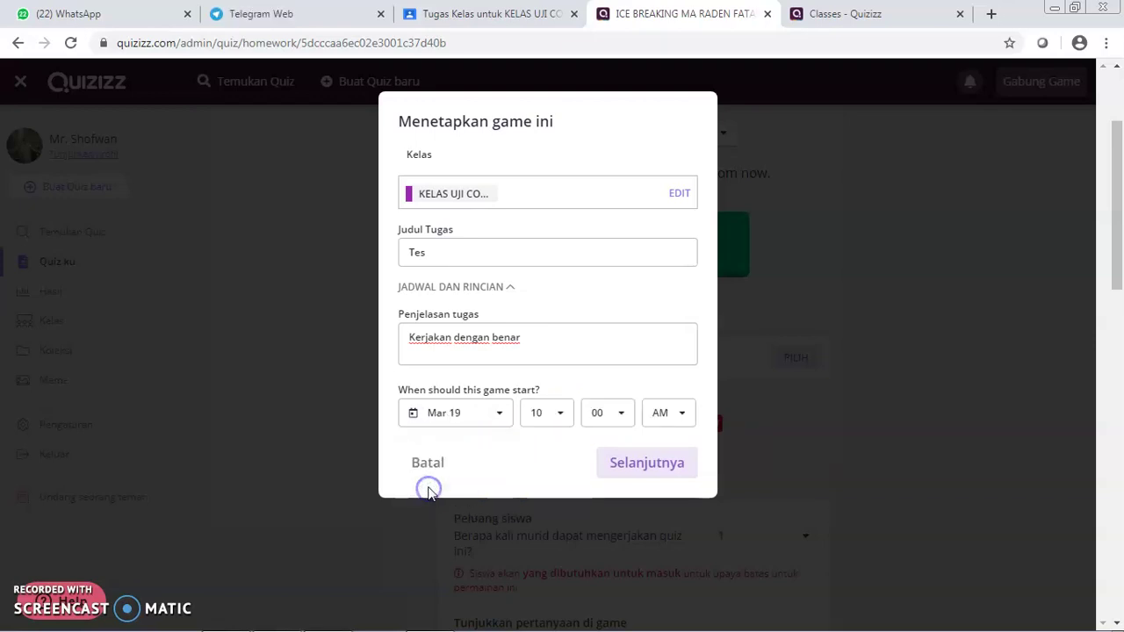
Set the hour of the game's start time to 12
{"action": "left_click", "coordinate": [559, 419]}
{"action": "left_click", "coordinate": [566, 447]}
{"action": "left_click_drag", "start_coordinate": [566, 447], "coordinate": [570, 506]}
{"action": "left_click", "coordinate": [539, 512]}
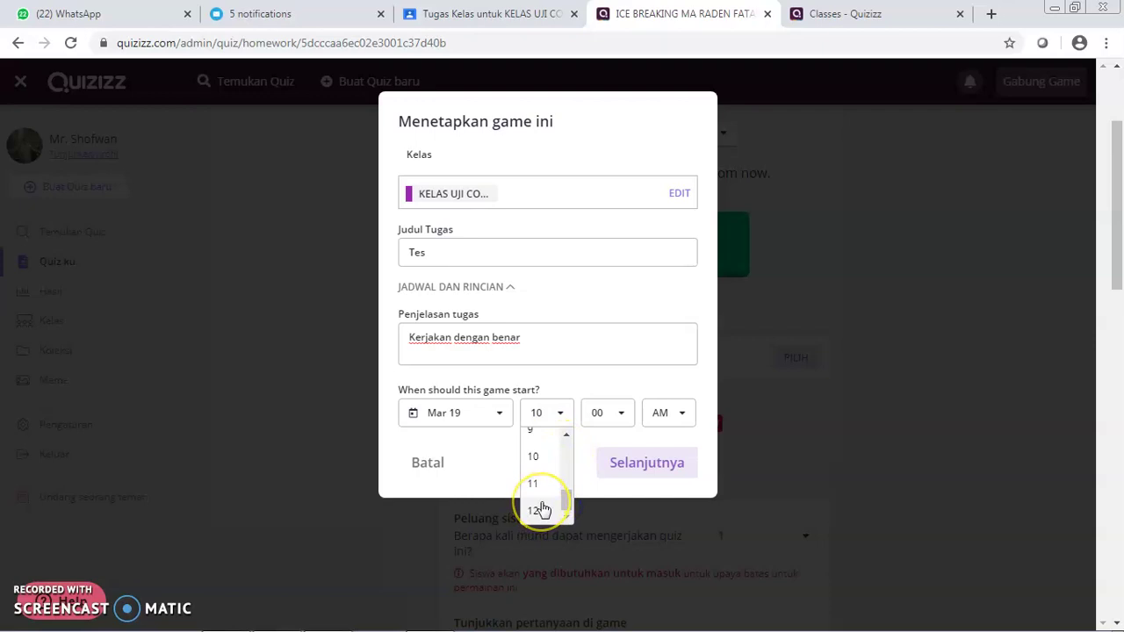
{"action": "left_click", "coordinate": [539, 485]}
{"action": "left_click", "coordinate": [535, 510]}
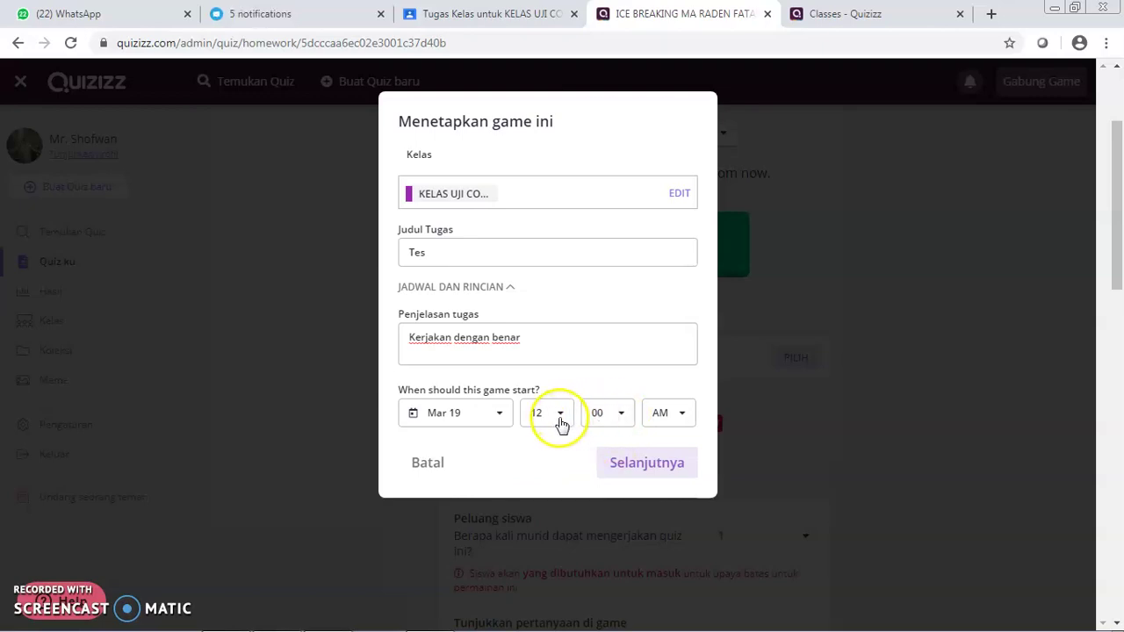
Switch the game's start time from AM to PM
{"action": "left_click", "coordinate": [682, 420]}
{"action": "left_click", "coordinate": [648, 382]}
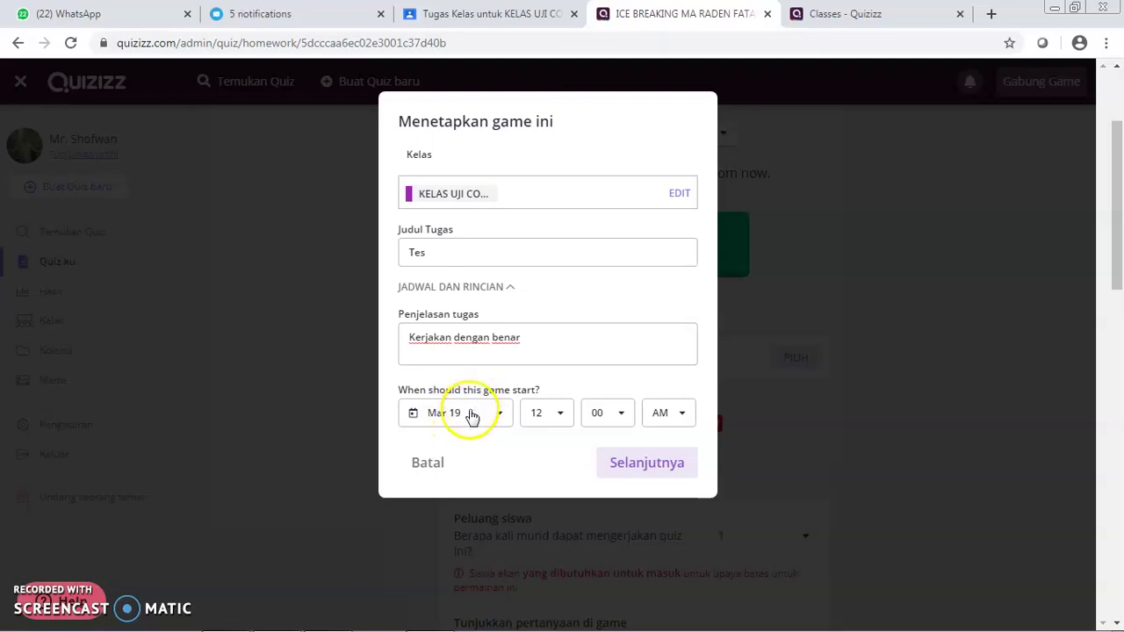
{"action": "left_click", "coordinate": [558, 423]}
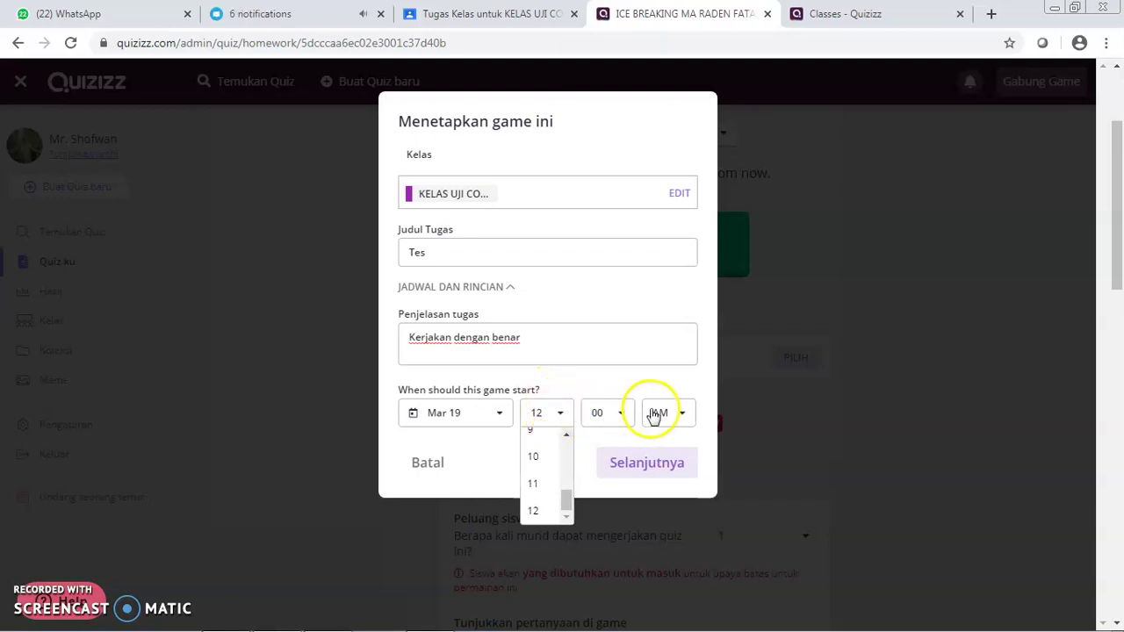
{"action": "left_click", "coordinate": [567, 383]}
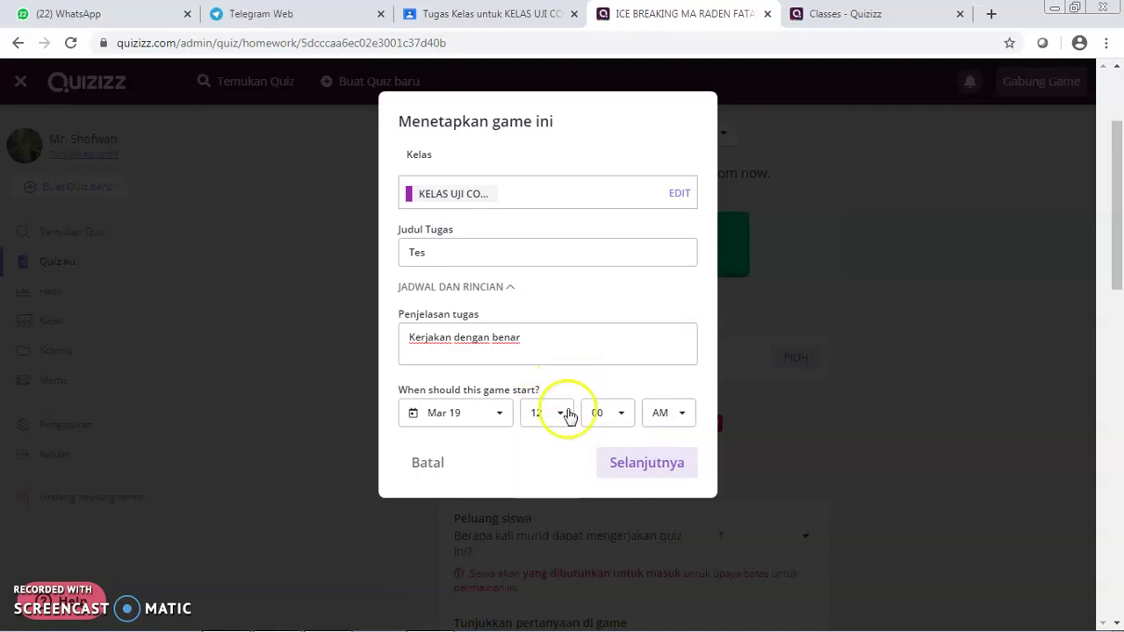
{"action": "left_click", "coordinate": [673, 417]}
{"action": "left_click", "coordinate": [663, 467]}
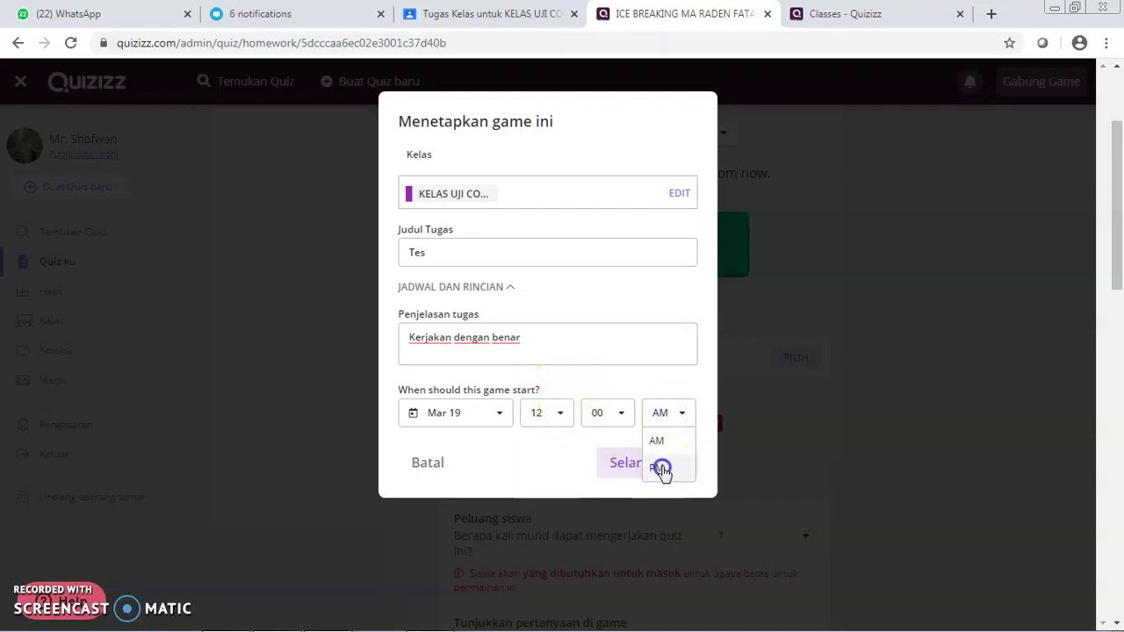
Set the minutes of the game's start time to 45 and confirm the class assignment details
{"action": "left_click", "coordinate": [561, 416]}
{"action": "left_click_drag", "start_coordinate": [572, 501], "coordinate": [571, 448]}
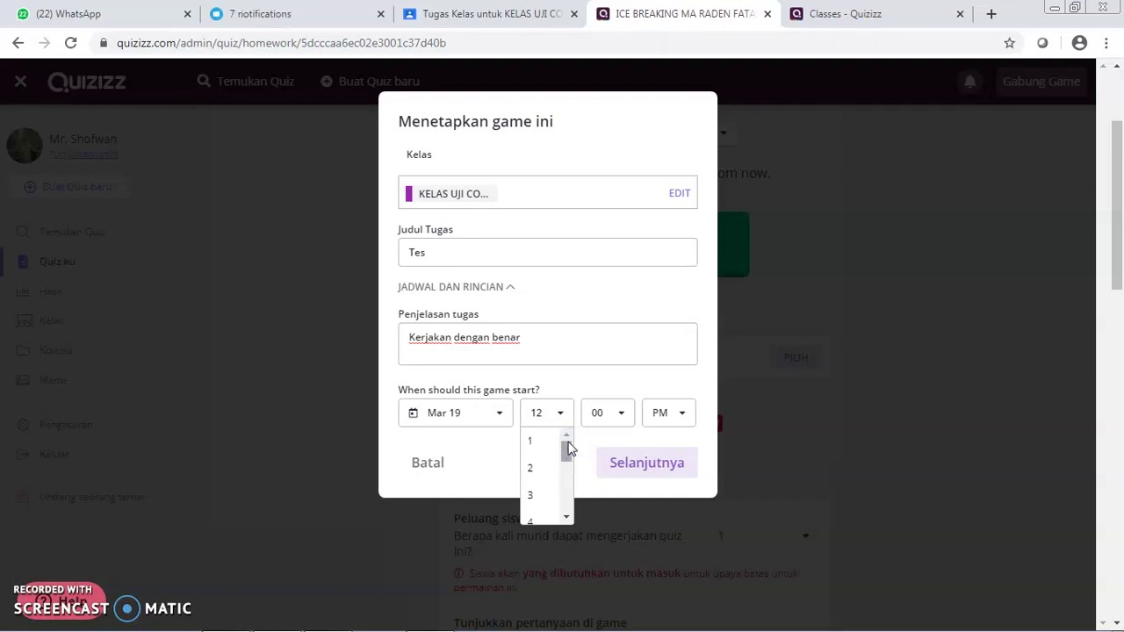
{"action": "left_click", "coordinate": [619, 413]}
{"action": "left_click_drag", "start_coordinate": [625, 454], "coordinate": [629, 475]}
{"action": "left_click", "coordinate": [595, 511]}
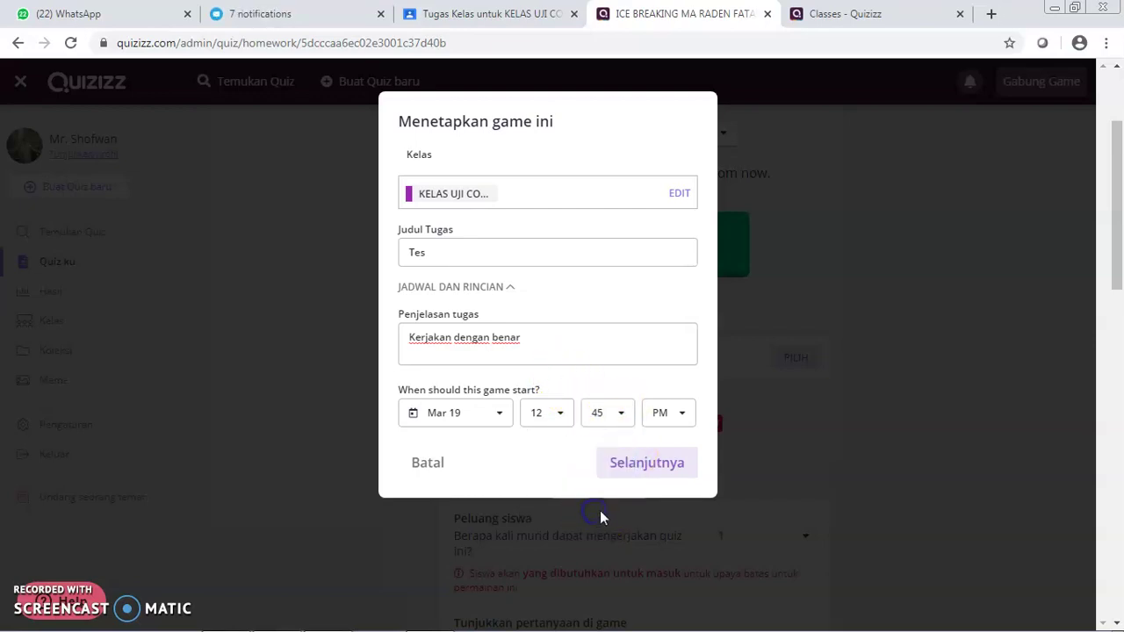
{"action": "left_click", "coordinate": [639, 464]}
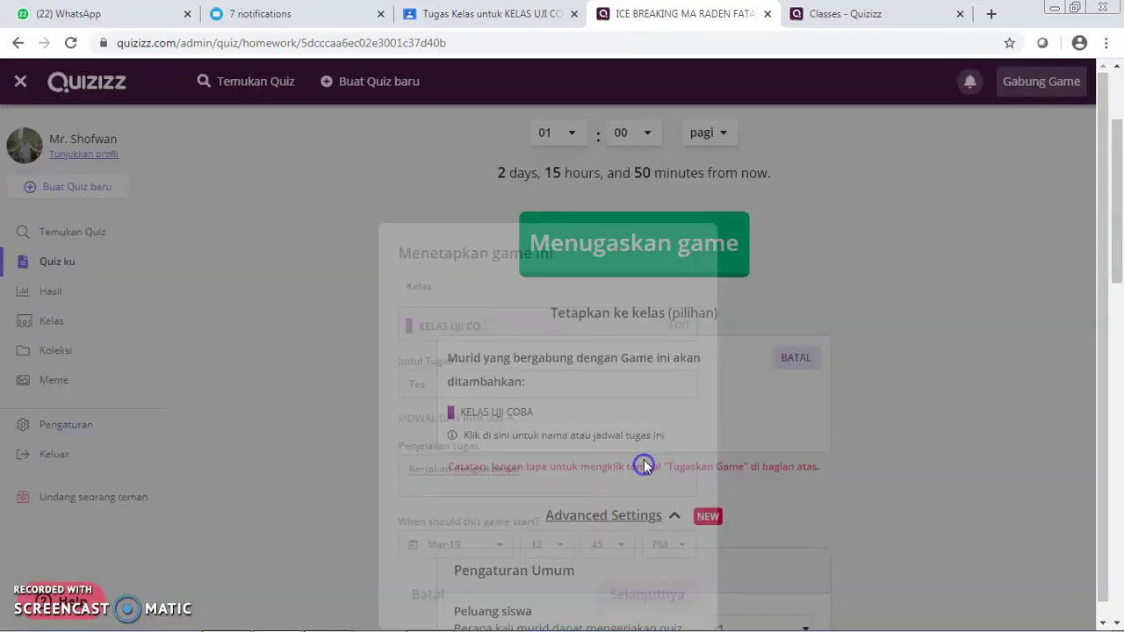
Review the homework settings and assign the game to KELAS UJI COBA
{"action": "scroll", "coordinate": [667, 396], "scroll_direction": "down", "scroll_amount": 6}
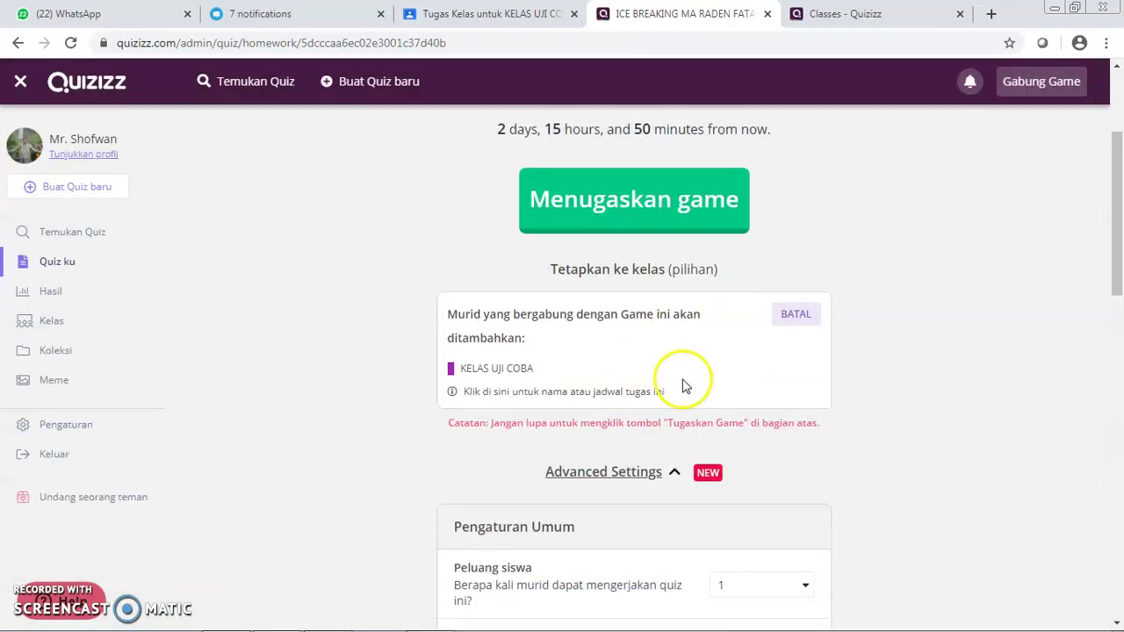
{"action": "scroll", "coordinate": [694, 413], "scroll_direction": "down", "scroll_amount": 6}
{"action": "scroll", "coordinate": [703, 427], "scroll_direction": "up", "scroll_amount": 9}
{"action": "scroll", "coordinate": [698, 423], "scroll_direction": "up", "scroll_amount": 5}
{"action": "left_click", "coordinate": [647, 406]}
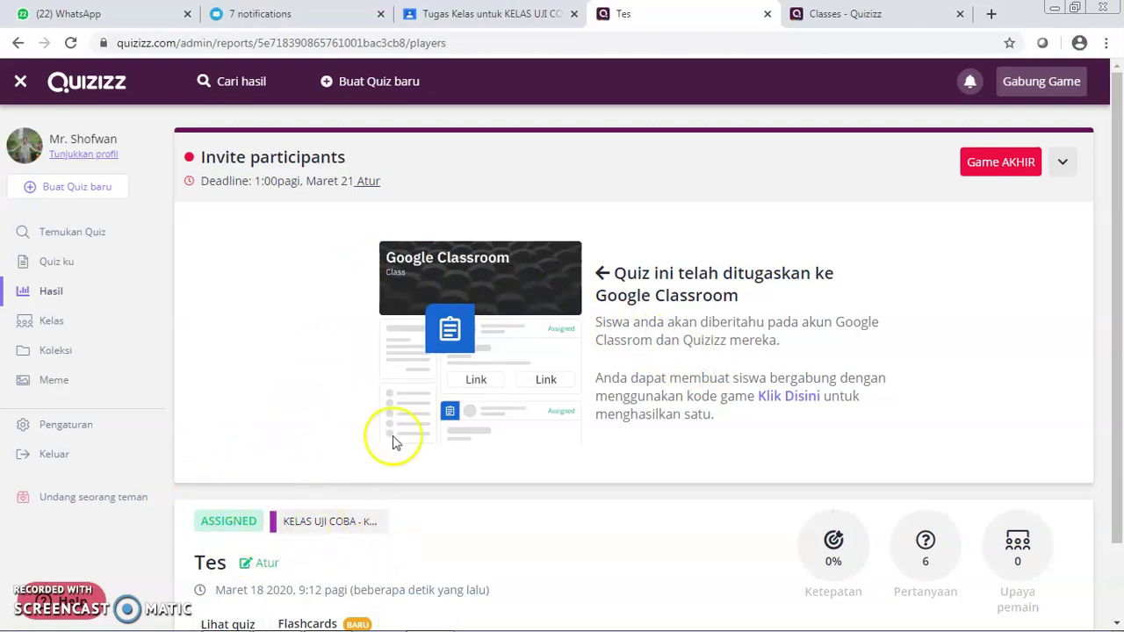
Switch to Google Classroom, reload KELAS UJI COBA's classwork and move the Quizizz assignment Tes under the PERCOBAAN topic
{"action": "left_click", "coordinate": [456, 19]}
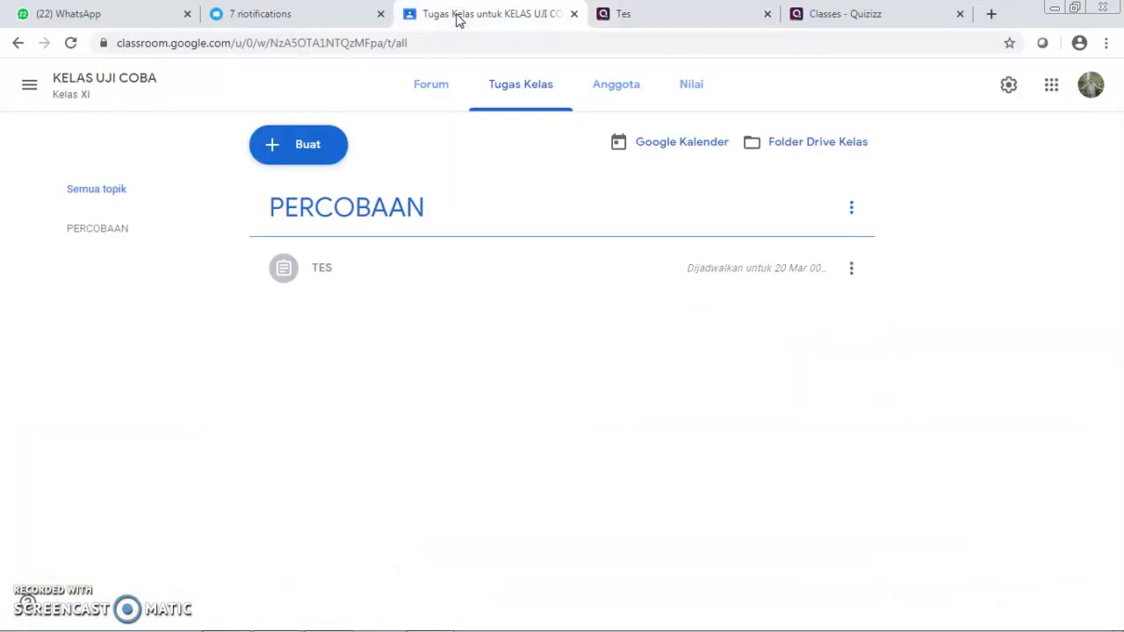
{"action": "left_click", "coordinate": [70, 42]}
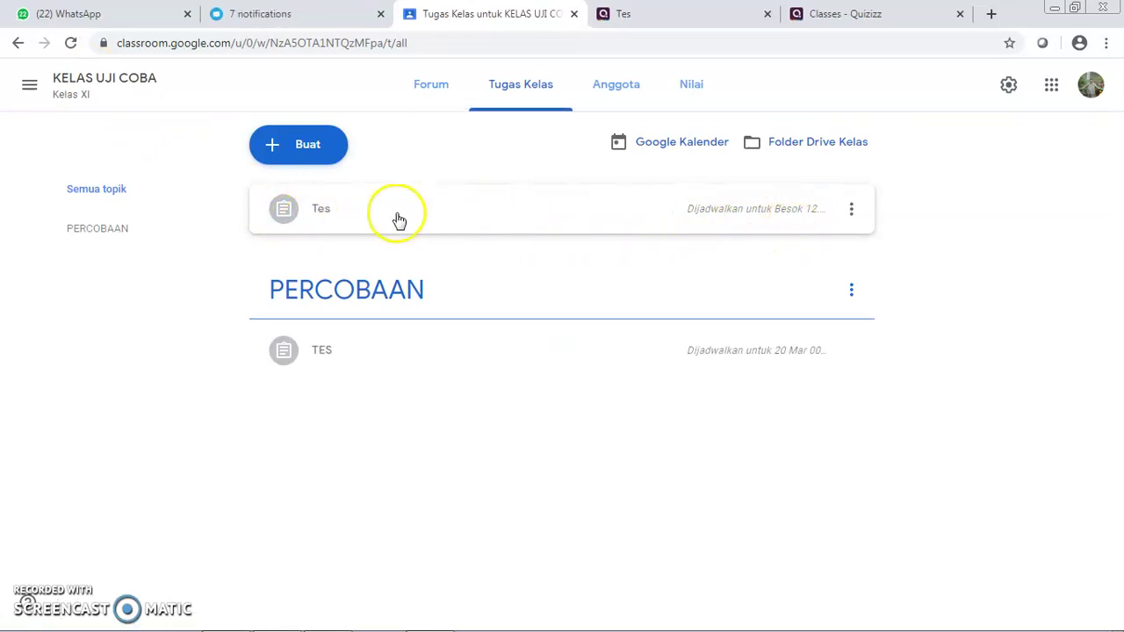
{"action": "left_click_drag", "start_coordinate": [462, 208], "coordinate": [461, 312]}
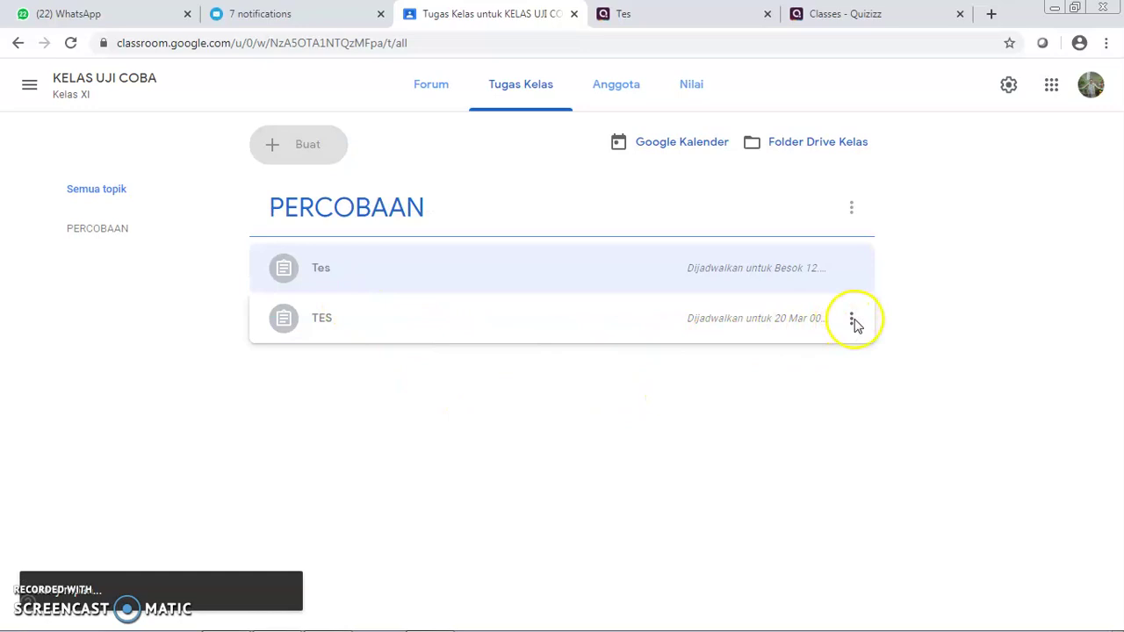
Delete the scheduled assignment TES dated 20 Mar from the PERCOBAAN topic
{"action": "left_click", "coordinate": [852, 320]}
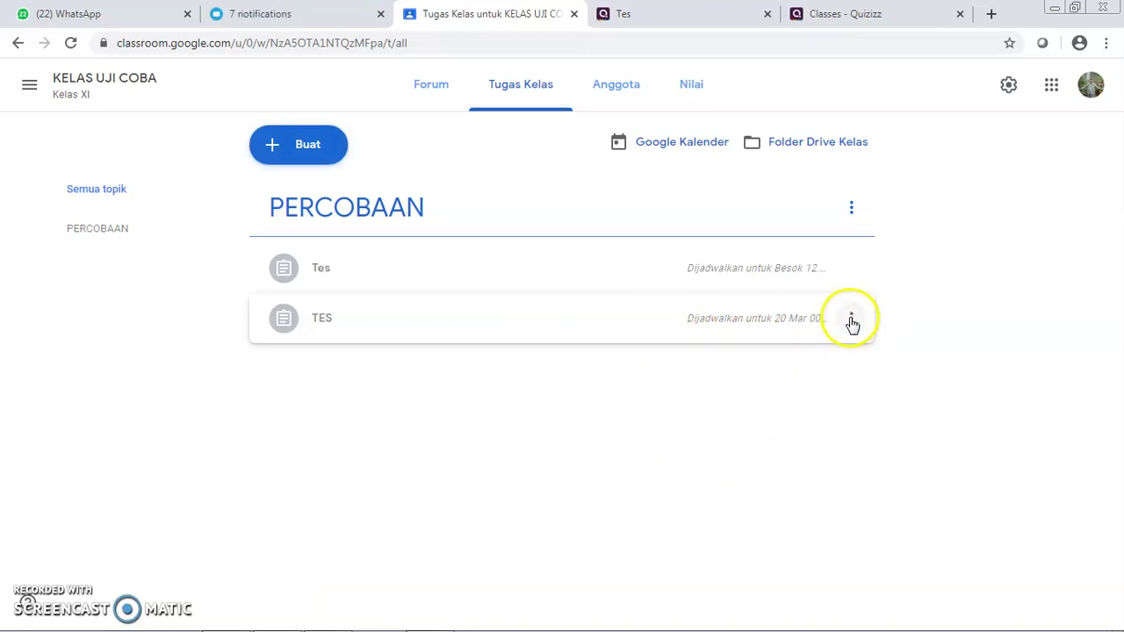
{"action": "left_click", "coordinate": [851, 320]}
{"action": "left_click", "coordinate": [796, 382]}
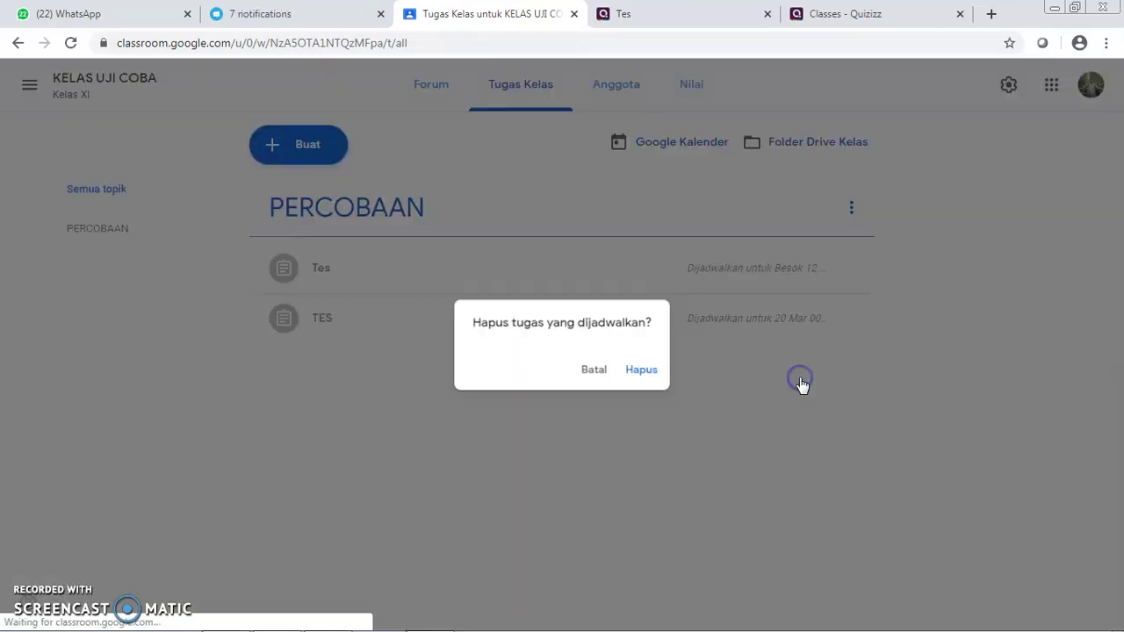
{"action": "left_click", "coordinate": [651, 372]}
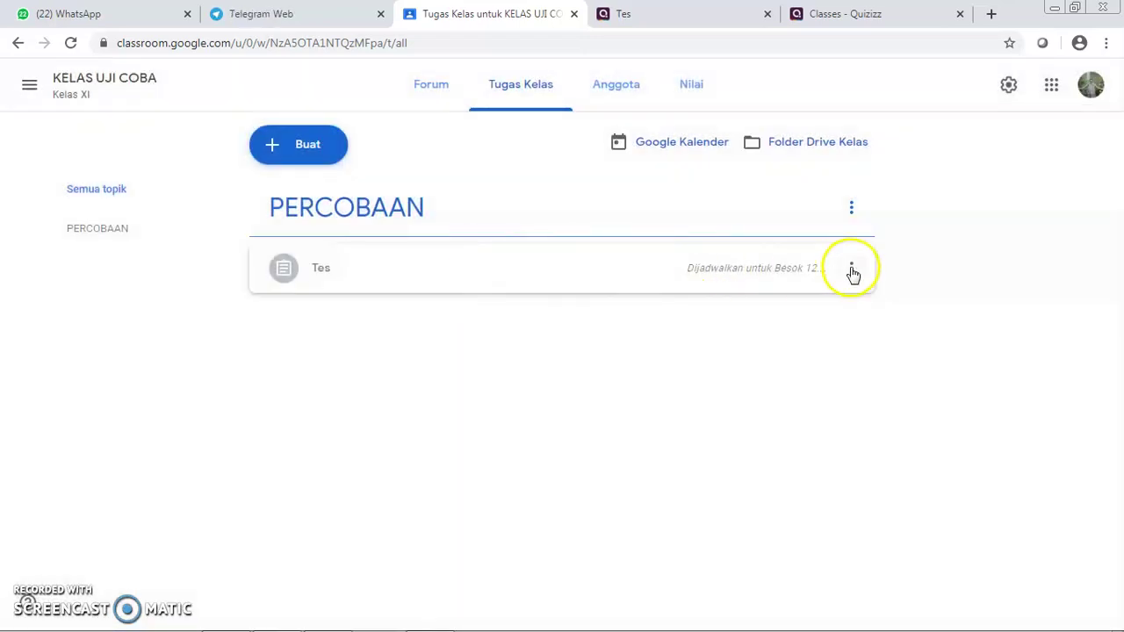
Edit the Quizizz assignment Tes and reschedule its posting for 20 Mar 2020 at 00.00
{"action": "left_click", "coordinate": [851, 269]}
{"action": "left_click", "coordinate": [787, 302]}
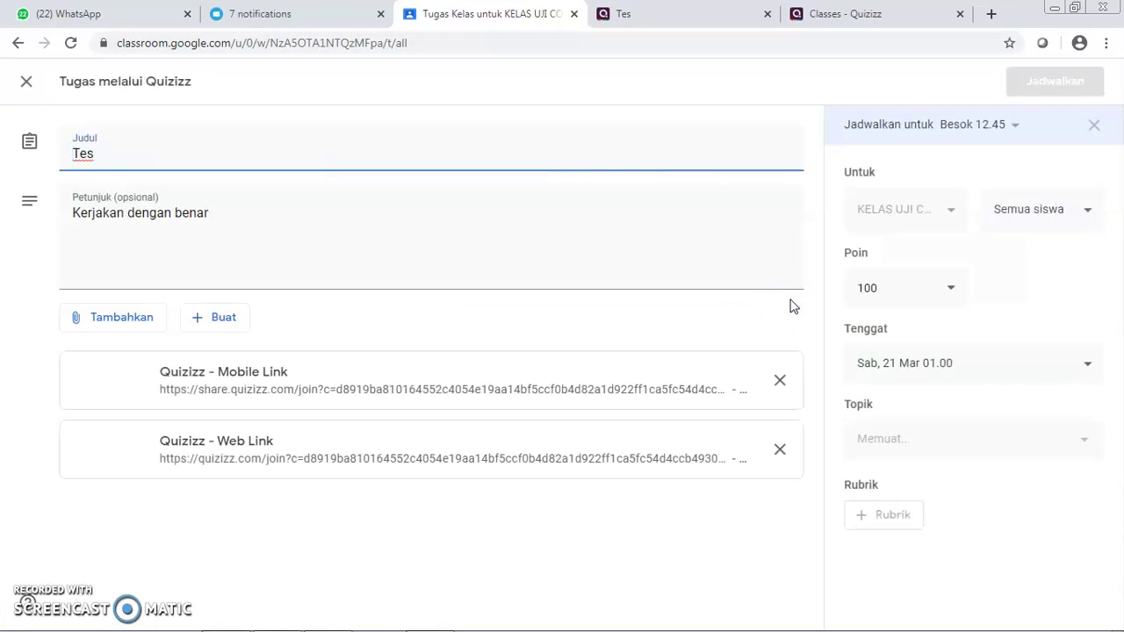
{"action": "left_click", "coordinate": [1016, 132]}
{"action": "left_click", "coordinate": [929, 192]}
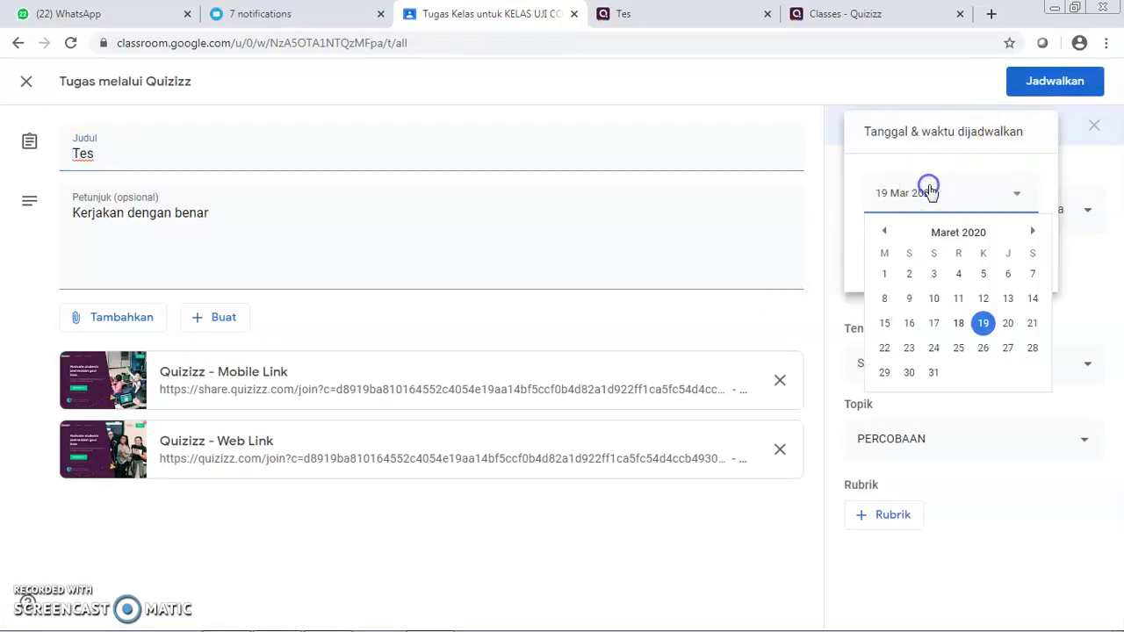
{"action": "left_click", "coordinate": [1008, 323]}
{"action": "left_click", "coordinate": [891, 246]}
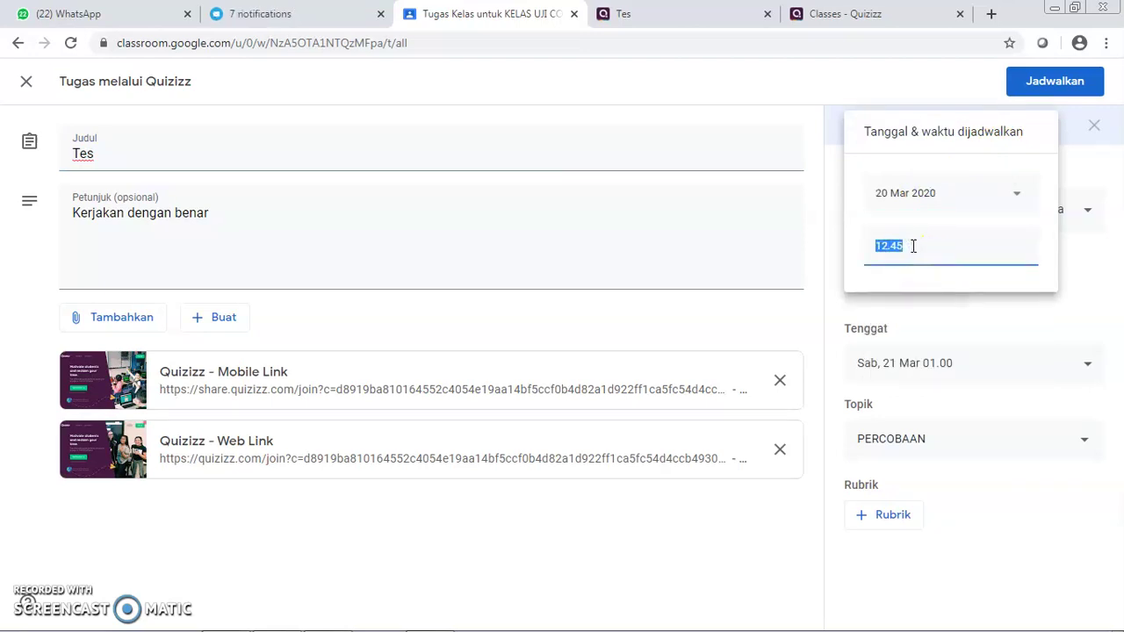
{"action": "left_click", "coordinate": [833, 127]}
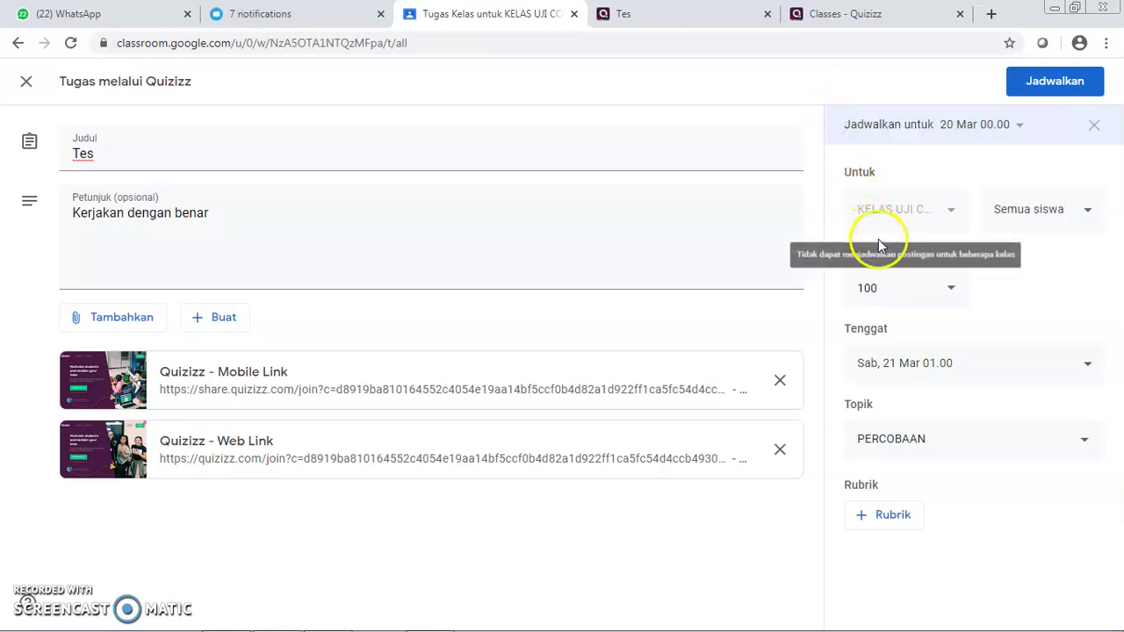
Set the assignment's due date to 20 Mar 2020 at 23.59 and schedule it
{"action": "left_click", "coordinate": [910, 367]}
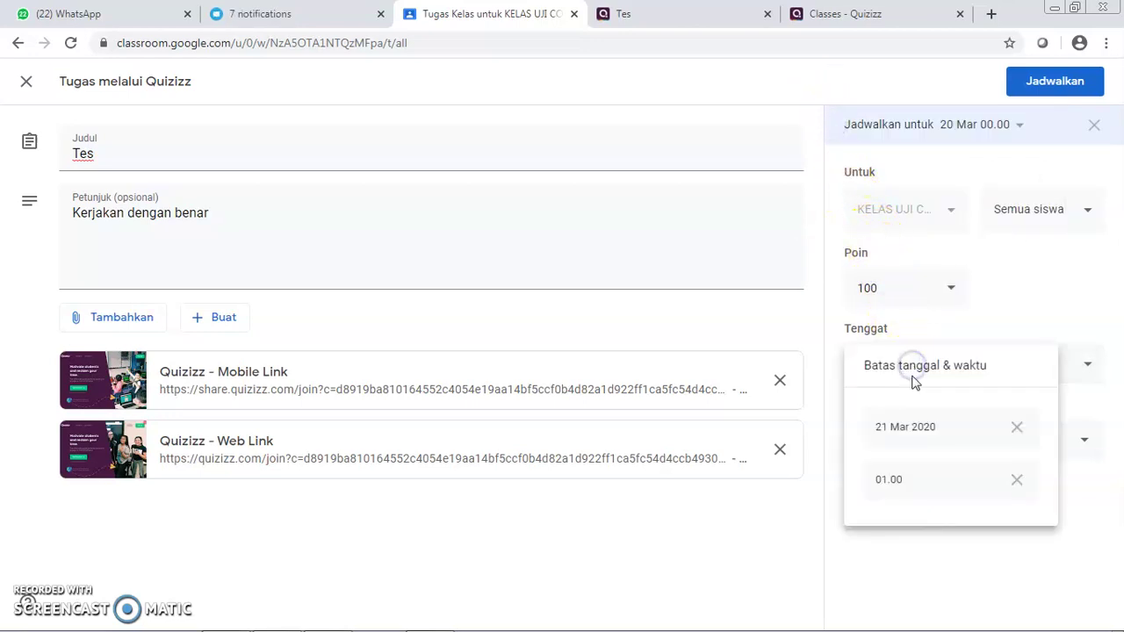
{"action": "left_click", "coordinate": [907, 429]}
{"action": "left_click", "coordinate": [1010, 562]}
{"action": "left_click", "coordinate": [912, 480]}
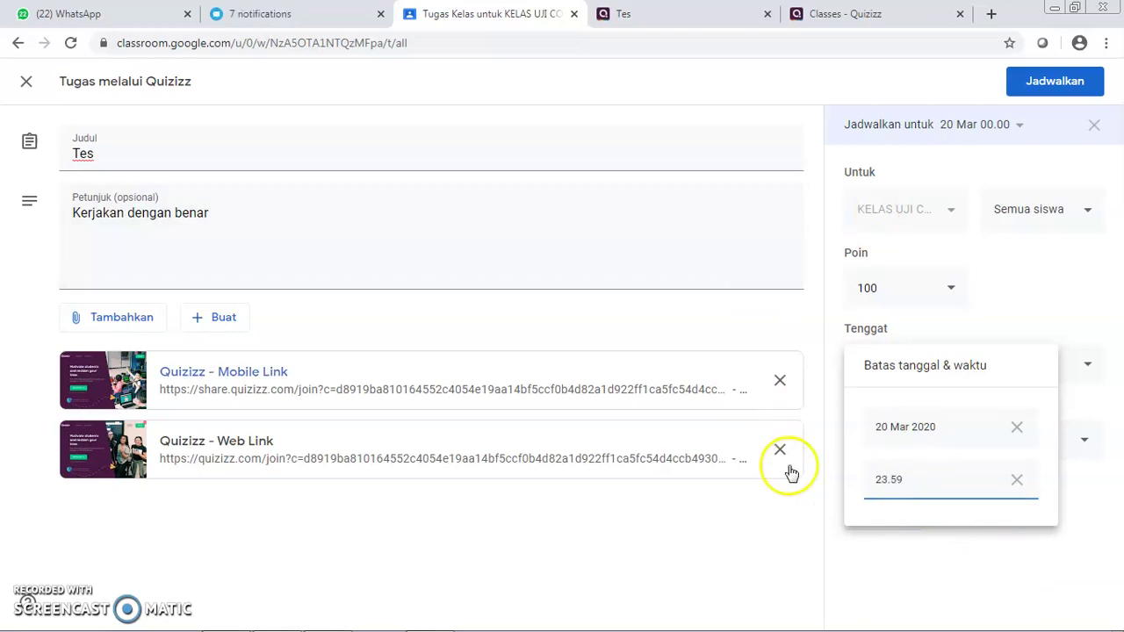
{"action": "left_click", "coordinate": [836, 546]}
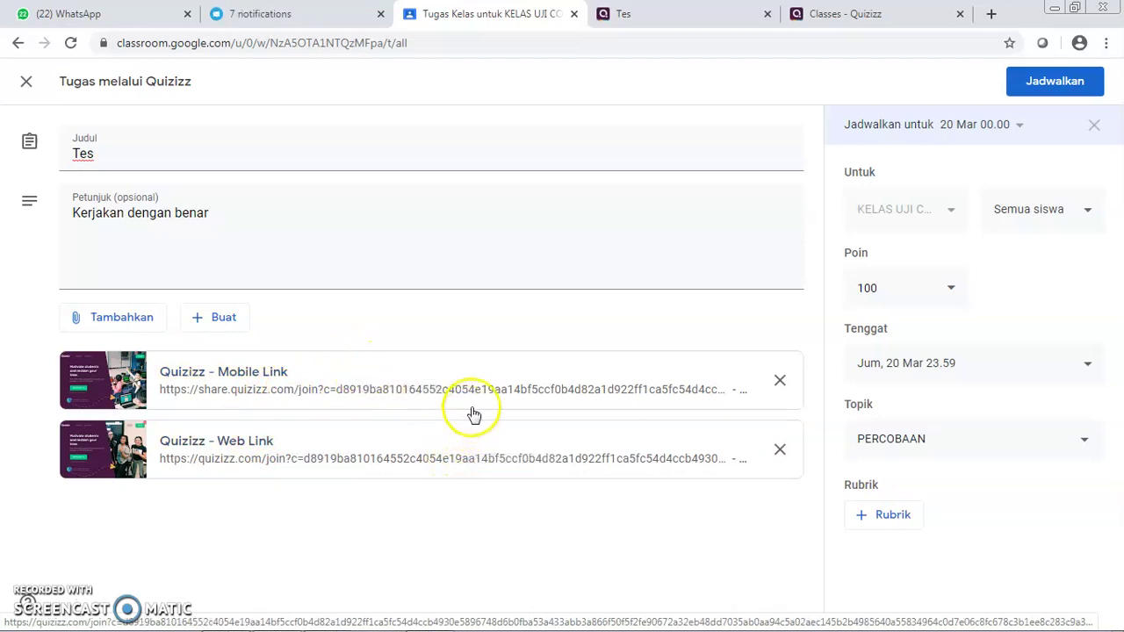
{"action": "left_click", "coordinate": [1045, 84]}
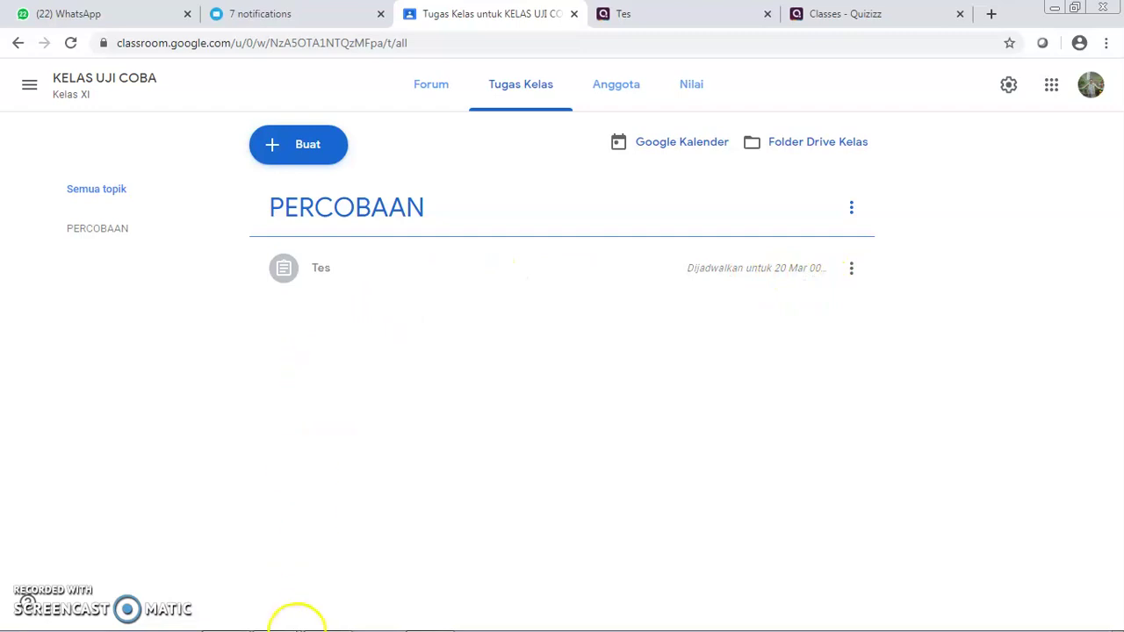
Switch to the student account in Firefox, reload the class and check KELAS UJI COBA's forum, classwork and members pages
{"action": "mouse_move", "coordinate": [275, 617]}
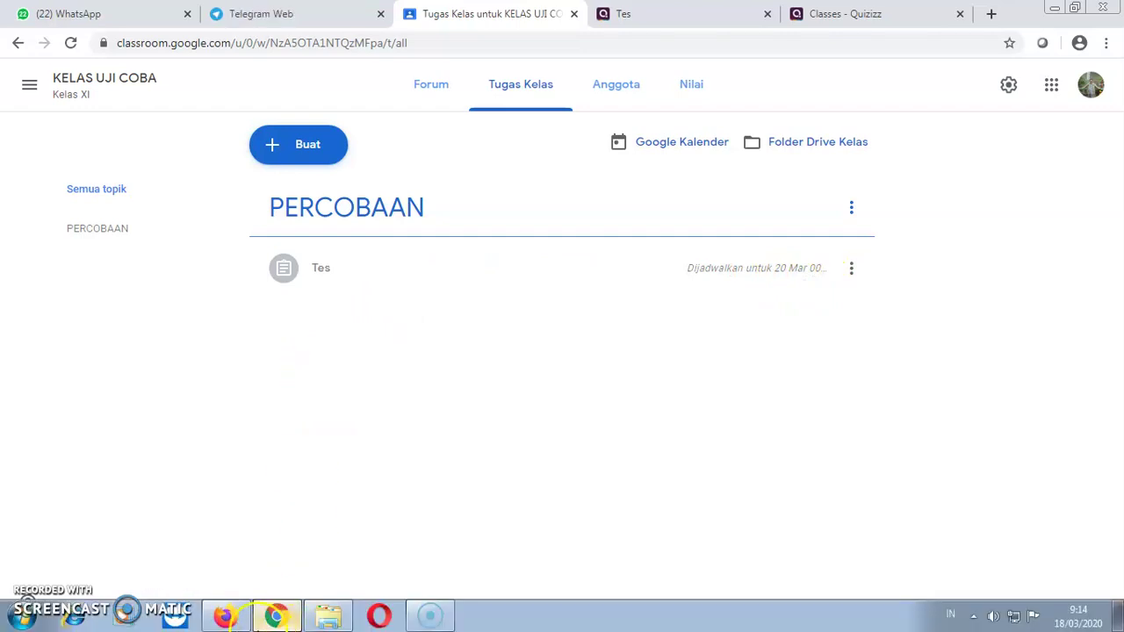
{"action": "left_click", "coordinate": [227, 619]}
{"action": "left_click", "coordinate": [70, 43]}
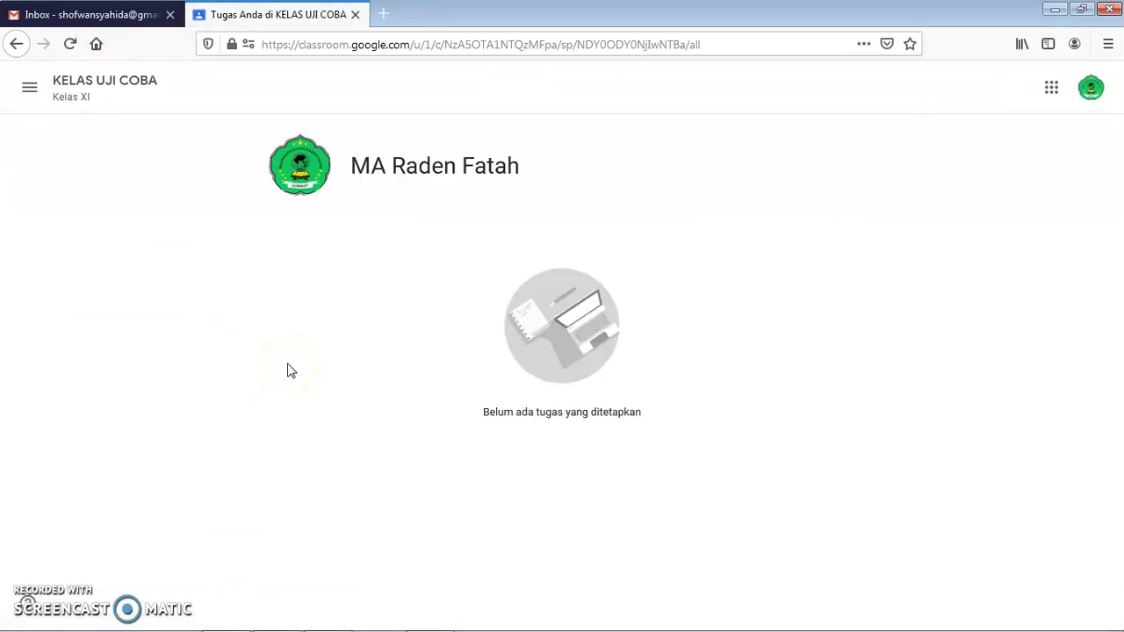
{"action": "left_click", "coordinate": [72, 88]}
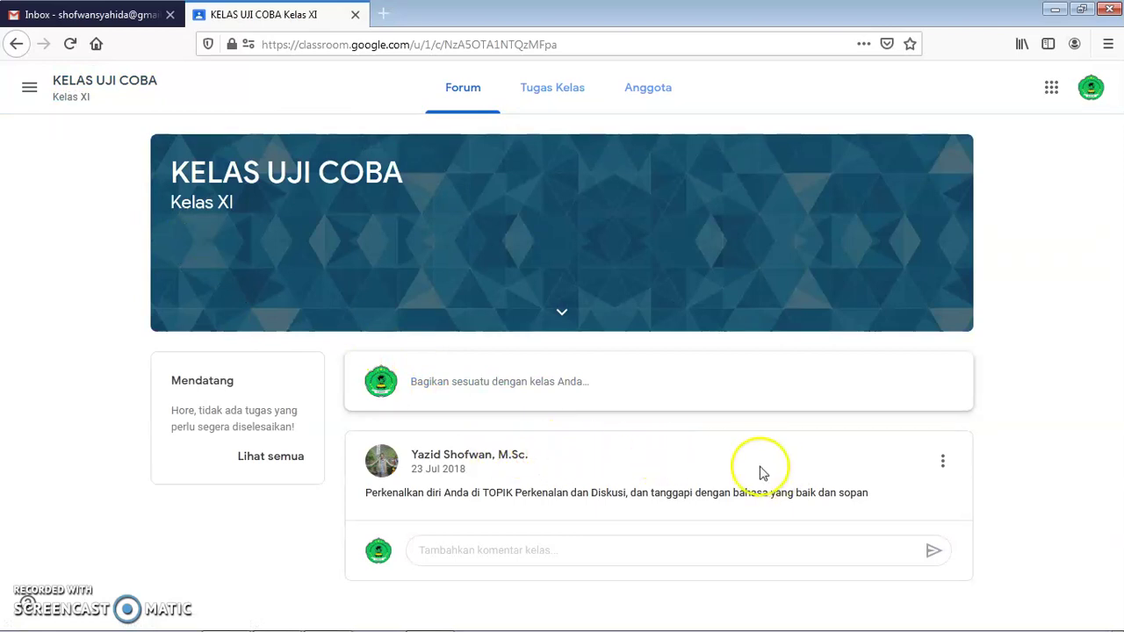
{"action": "left_click", "coordinate": [553, 85]}
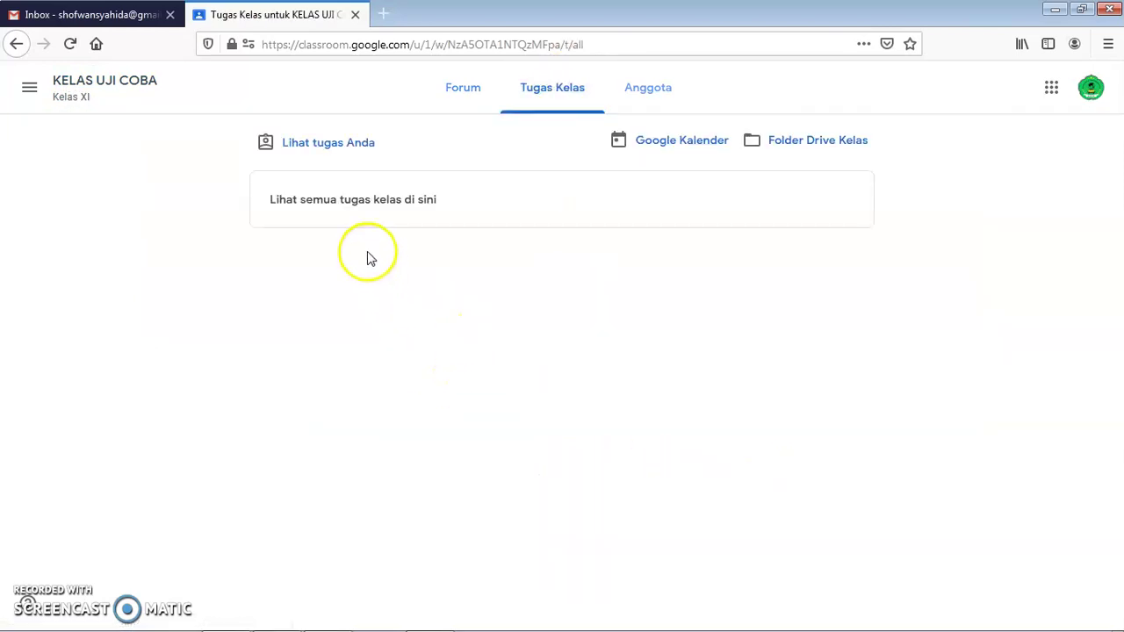
{"action": "left_click", "coordinate": [640, 92]}
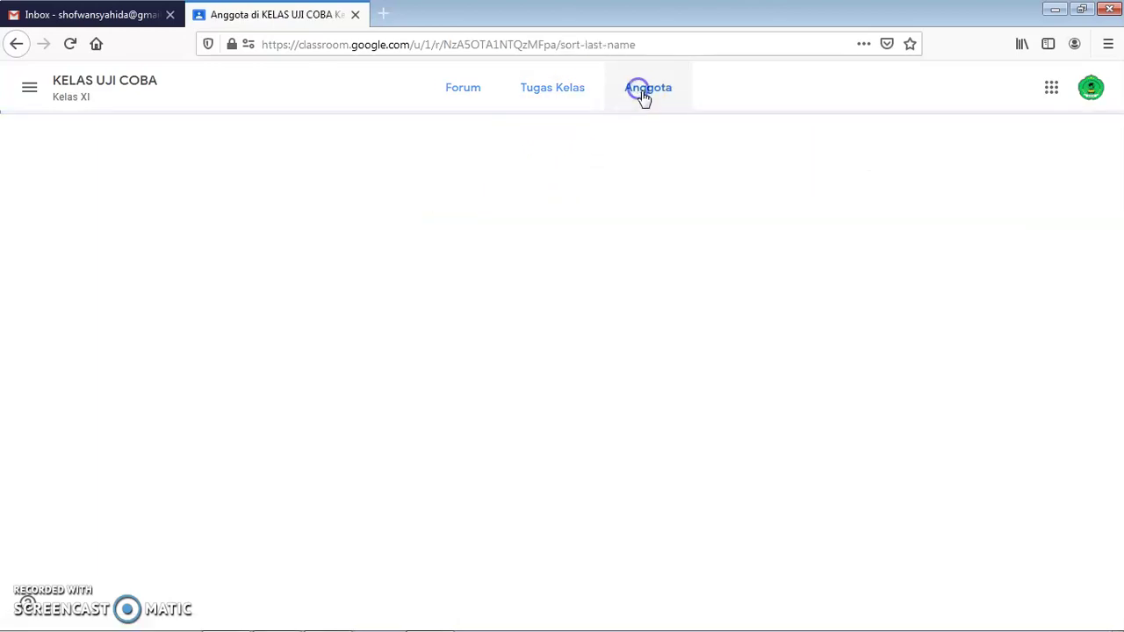
Return to the teacher account in Chrome, edit the Tes assignment and set its scheduled posting date to 18 Mar 2020
{"action": "left_click", "coordinate": [521, 93]}
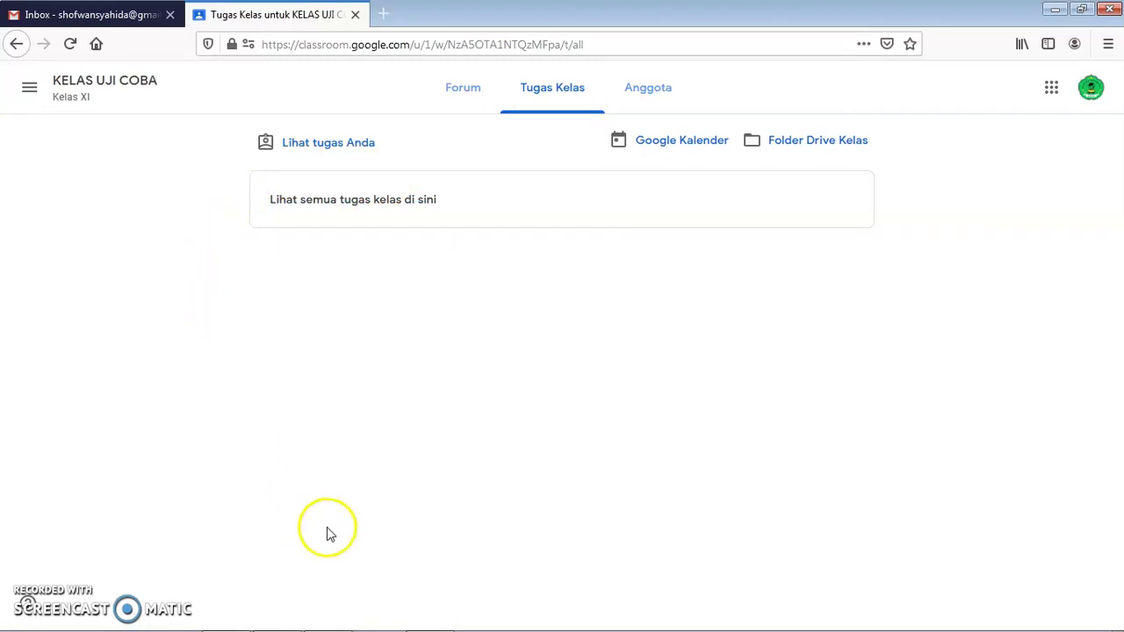
{"action": "mouse_move", "coordinate": [410, 625]}
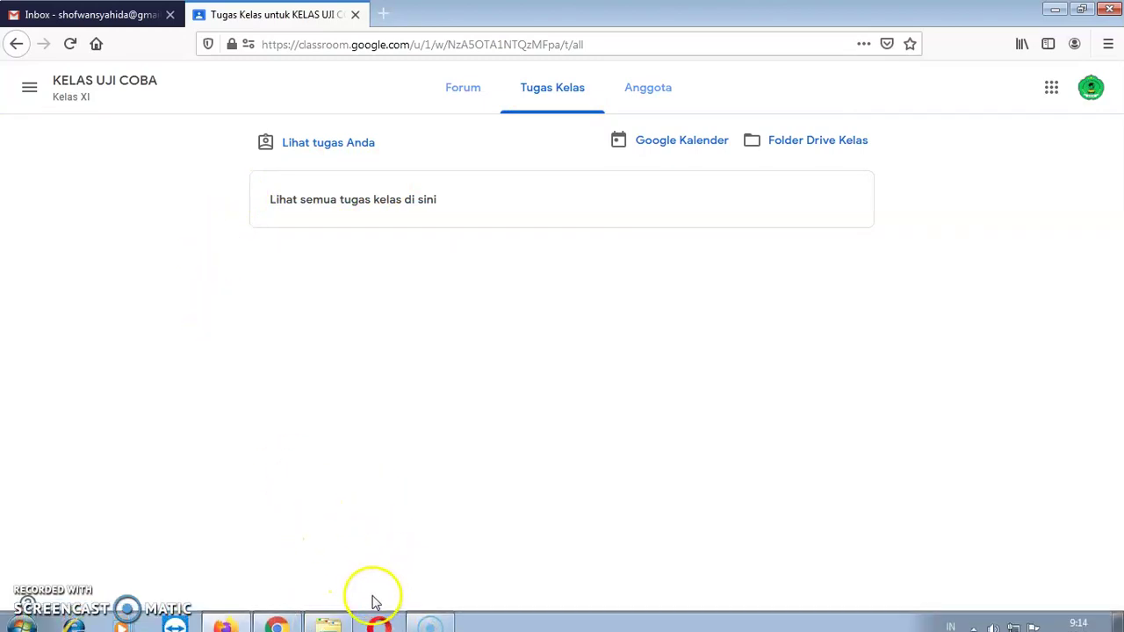
{"action": "left_click", "coordinate": [275, 616]}
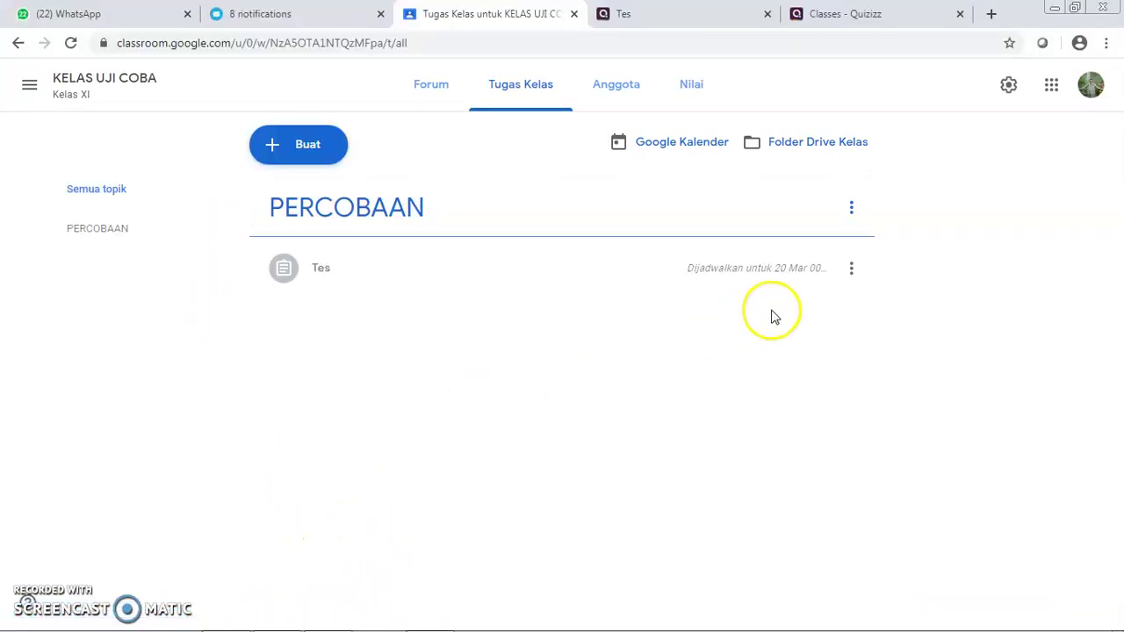
{"action": "left_click", "coordinate": [849, 271]}
{"action": "left_click", "coordinate": [807, 307]}
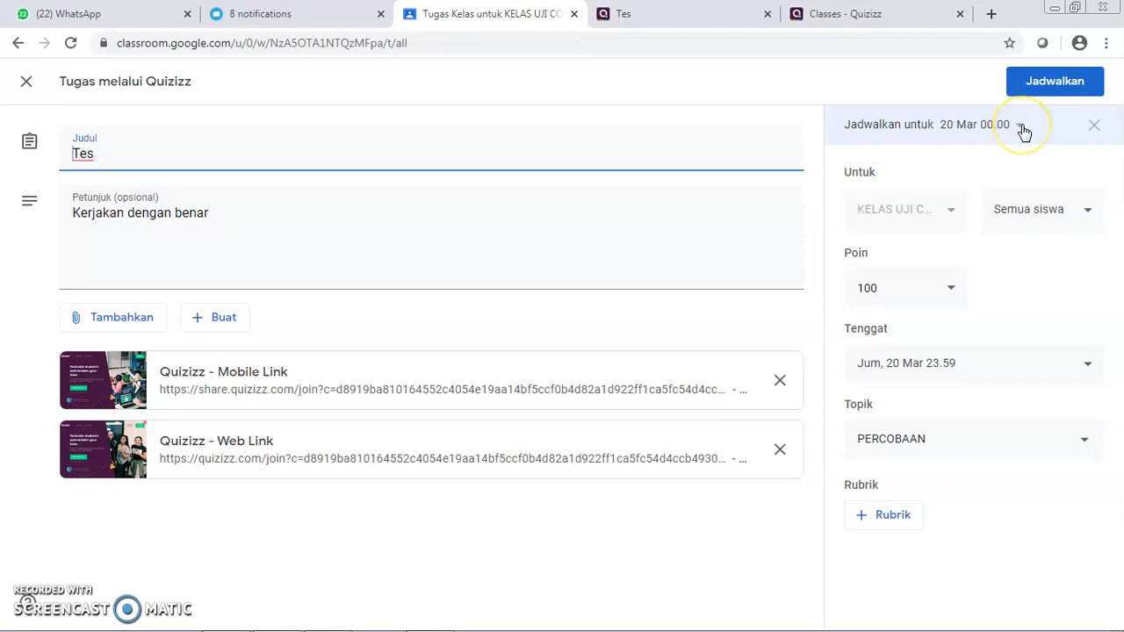
{"action": "left_click", "coordinate": [1021, 128]}
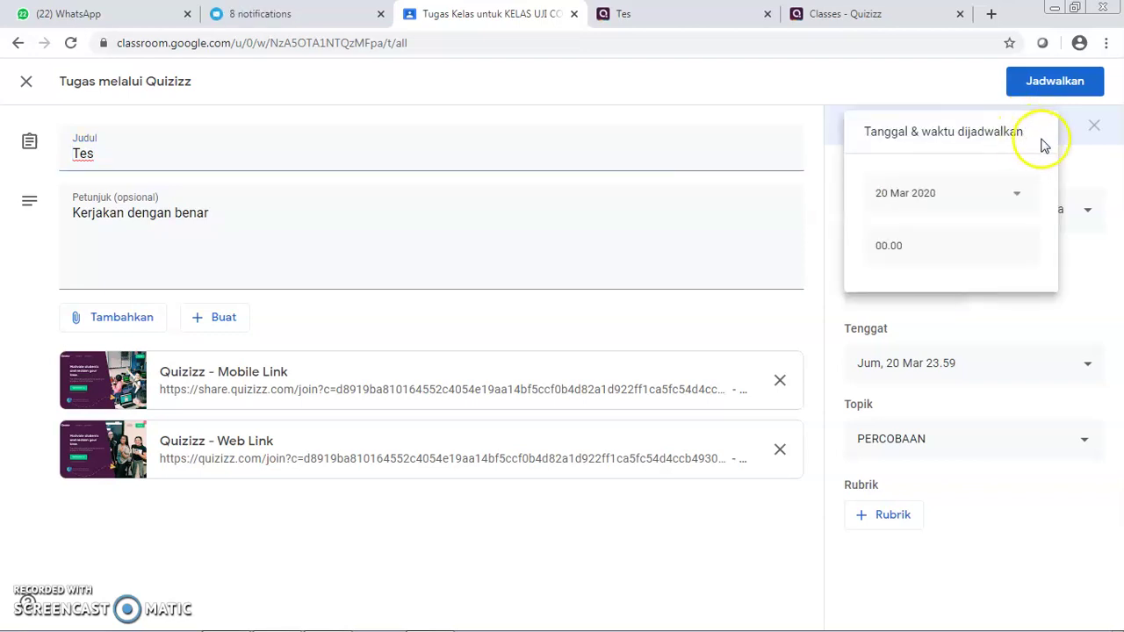
{"action": "left_click", "coordinate": [918, 195]}
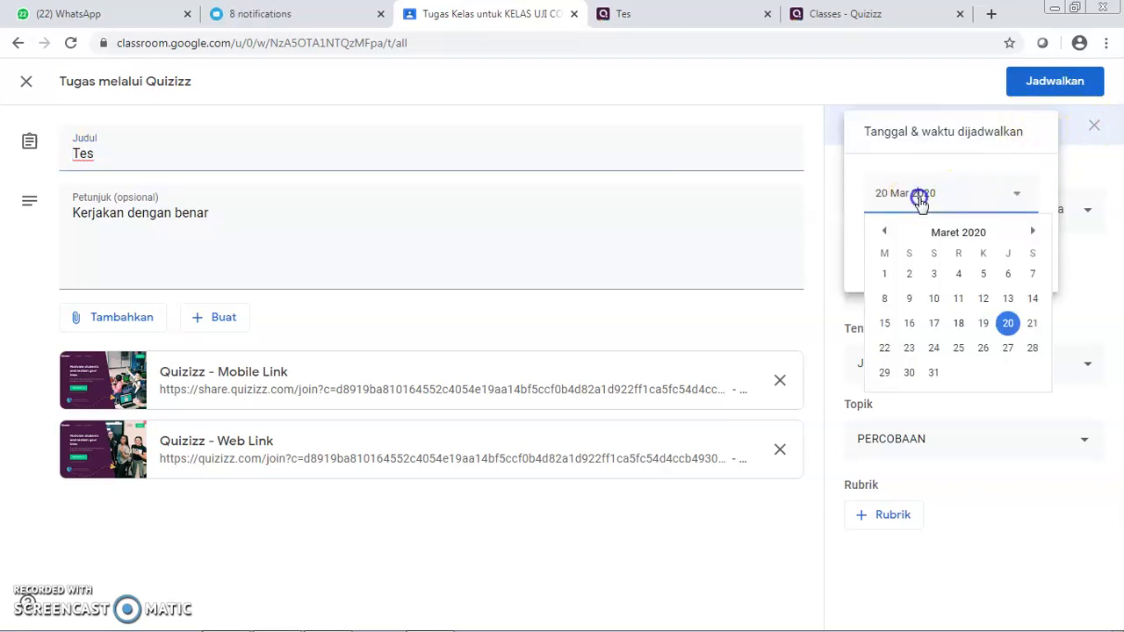
{"action": "left_click", "coordinate": [958, 323]}
Set the posting time to 09.16 and schedule the assignment
{"action": "mouse_move", "coordinate": [1049, 610]}
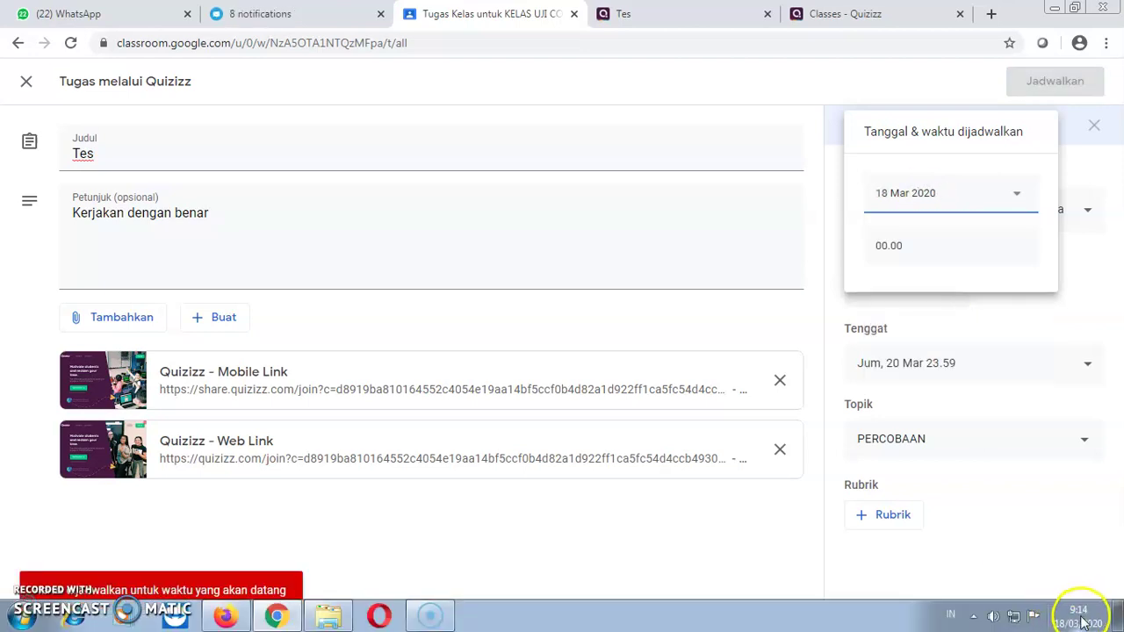
{"action": "mouse_move", "coordinate": [1082, 622]}
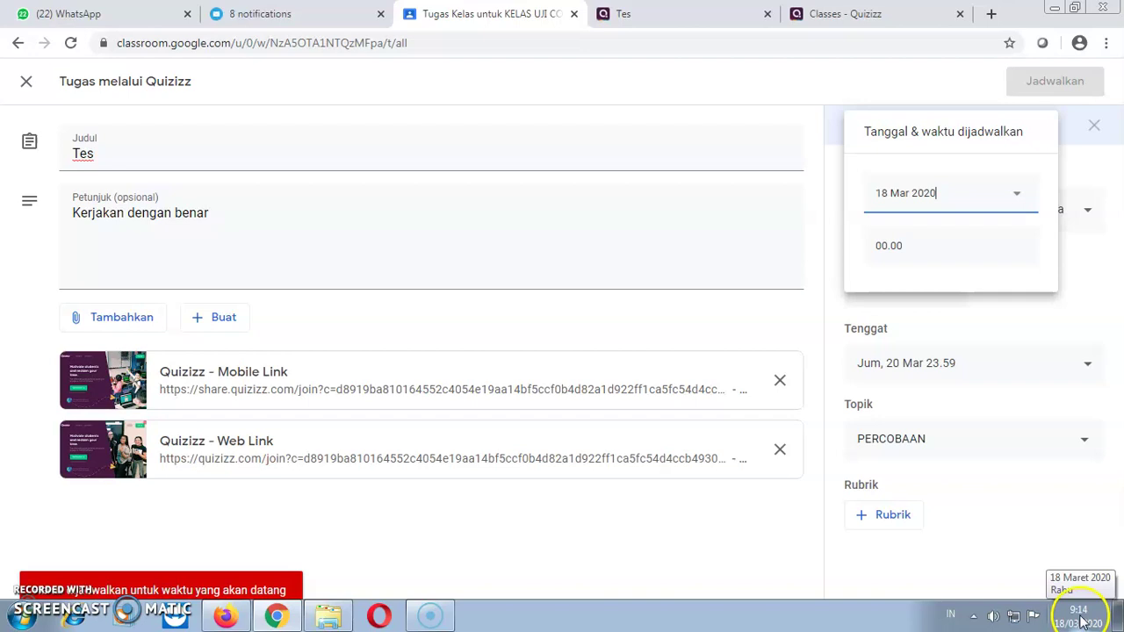
{"action": "left_click", "coordinate": [895, 245]}
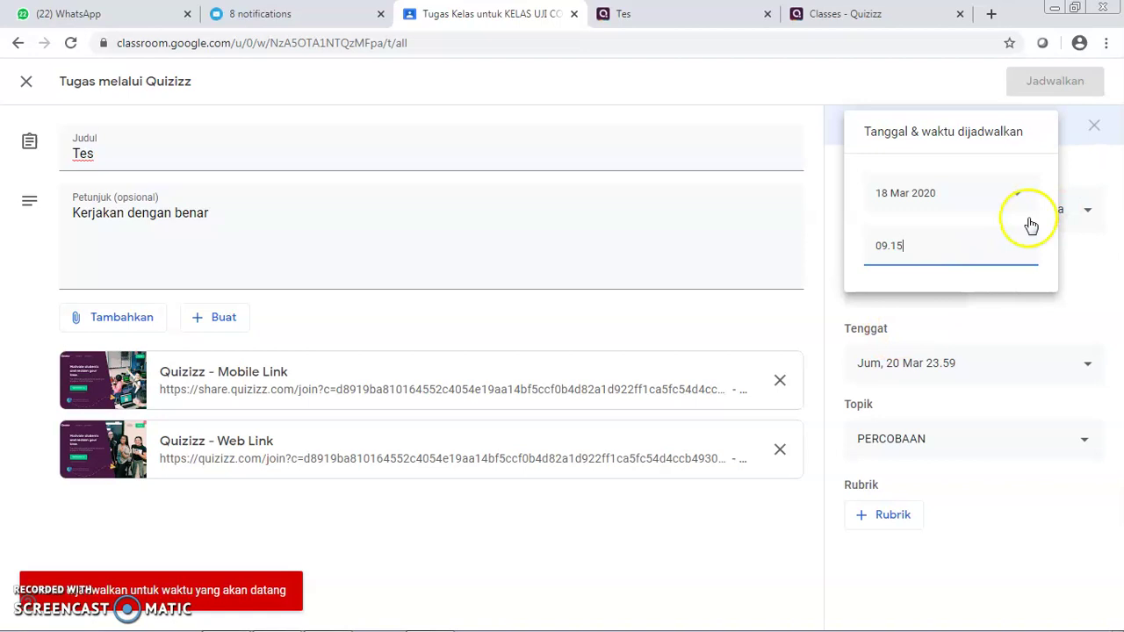
{"action": "left_click", "coordinate": [832, 317]}
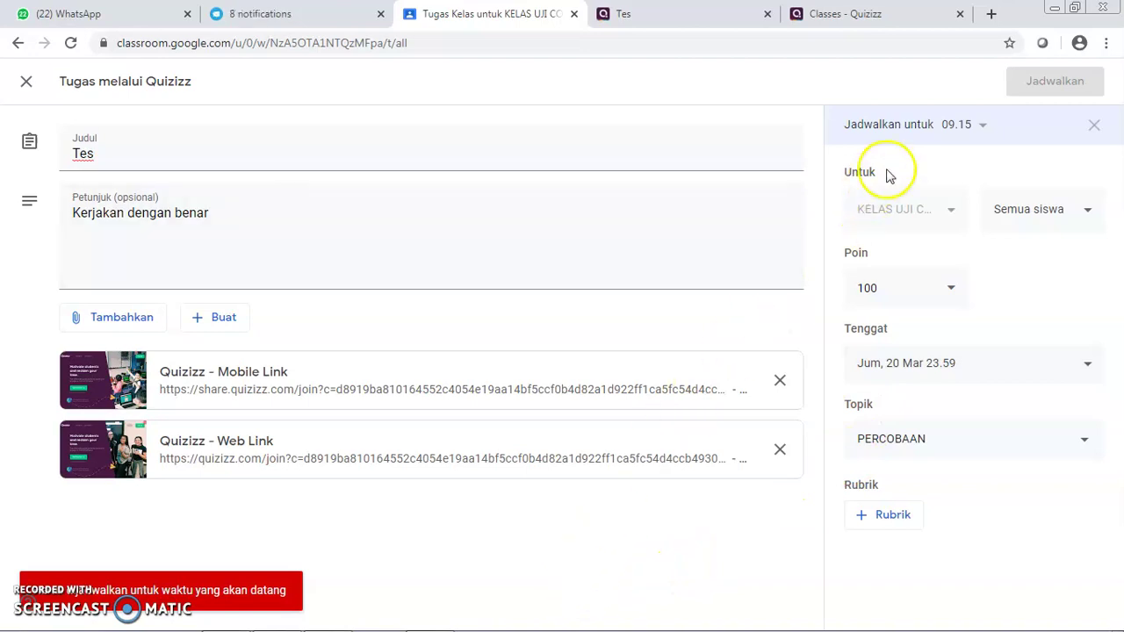
{"action": "left_click", "coordinate": [965, 125]}
{"action": "left_click", "coordinate": [903, 245]}
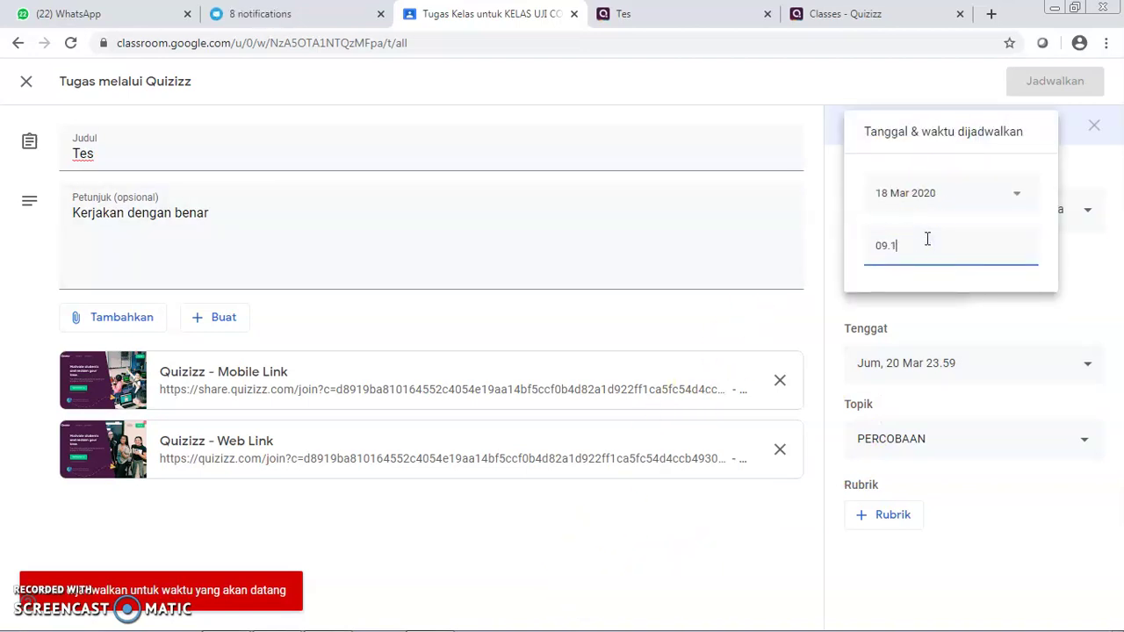
{"action": "left_click", "coordinate": [835, 280]}
{"action": "left_click", "coordinate": [1064, 82]}
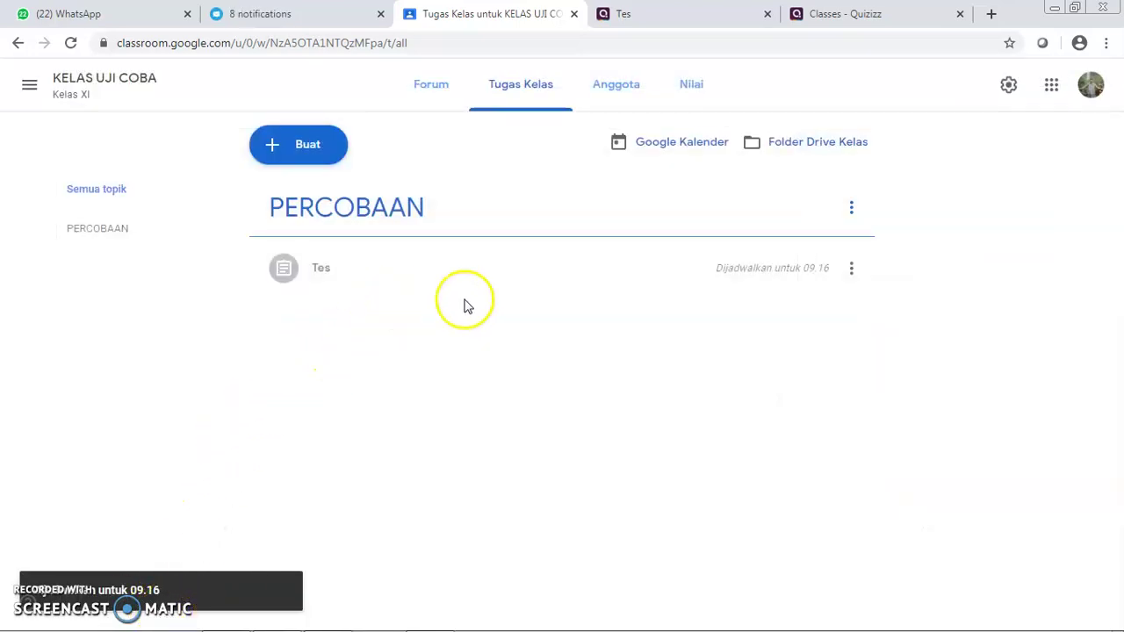
Reload the teacher's classwork page and compare the posting time of Tes with the computer's clock
{"action": "mouse_move", "coordinate": [927, 623]}
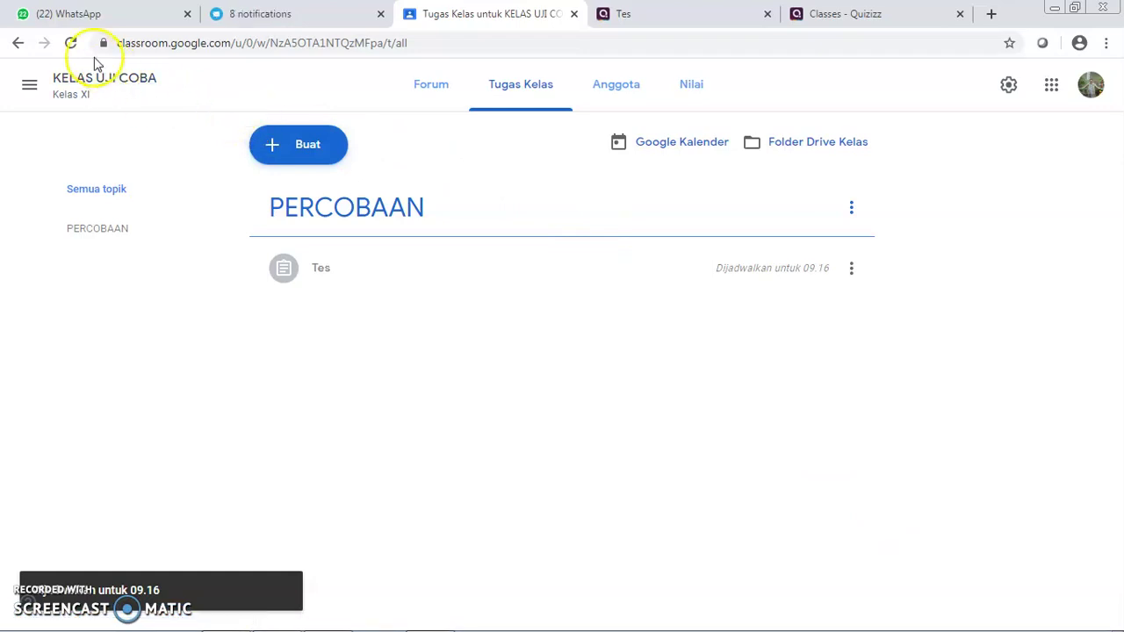
{"action": "left_click", "coordinate": [70, 42]}
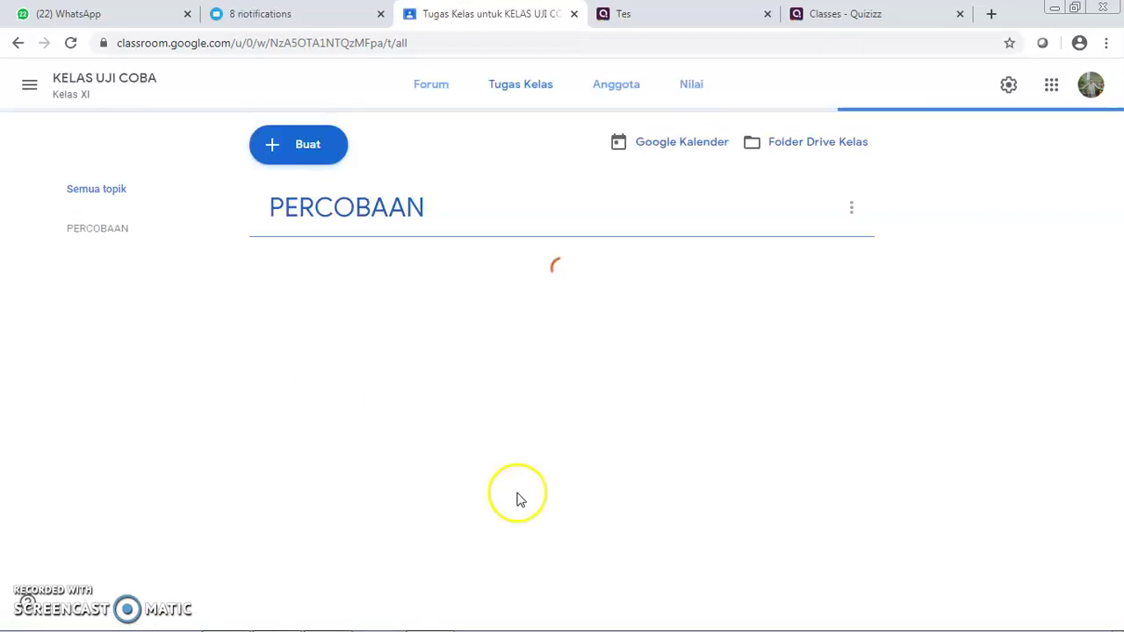
{"action": "mouse_move", "coordinate": [527, 628]}
{"action": "mouse_move", "coordinate": [1089, 624]}
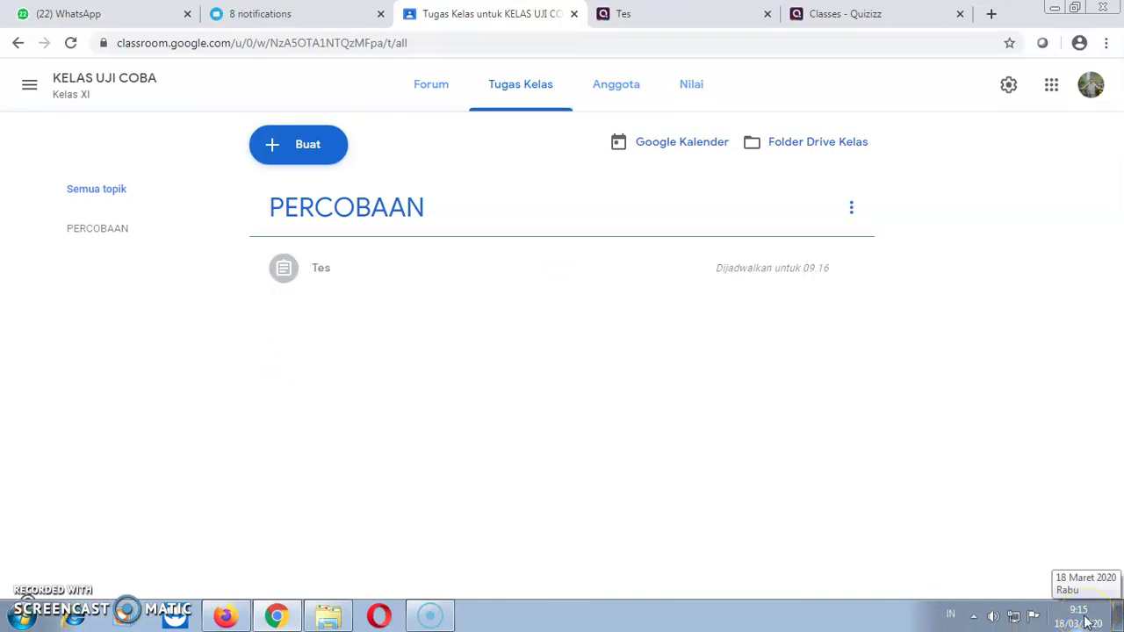
{"action": "left_click", "coordinate": [1085, 618]}
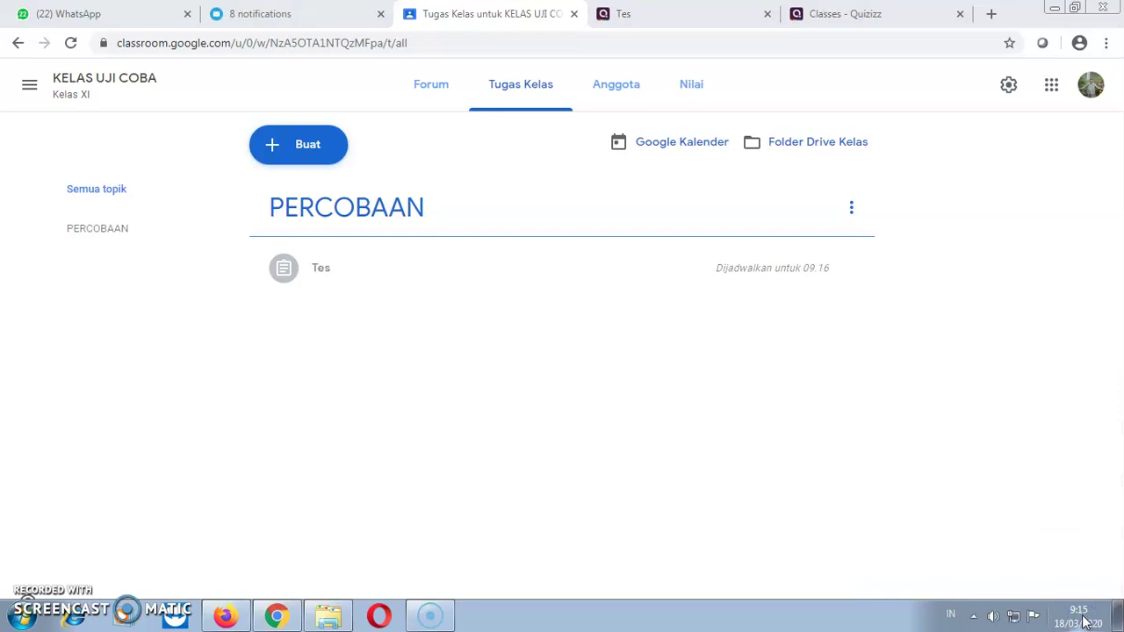
{"action": "left_click", "coordinate": [1042, 493]}
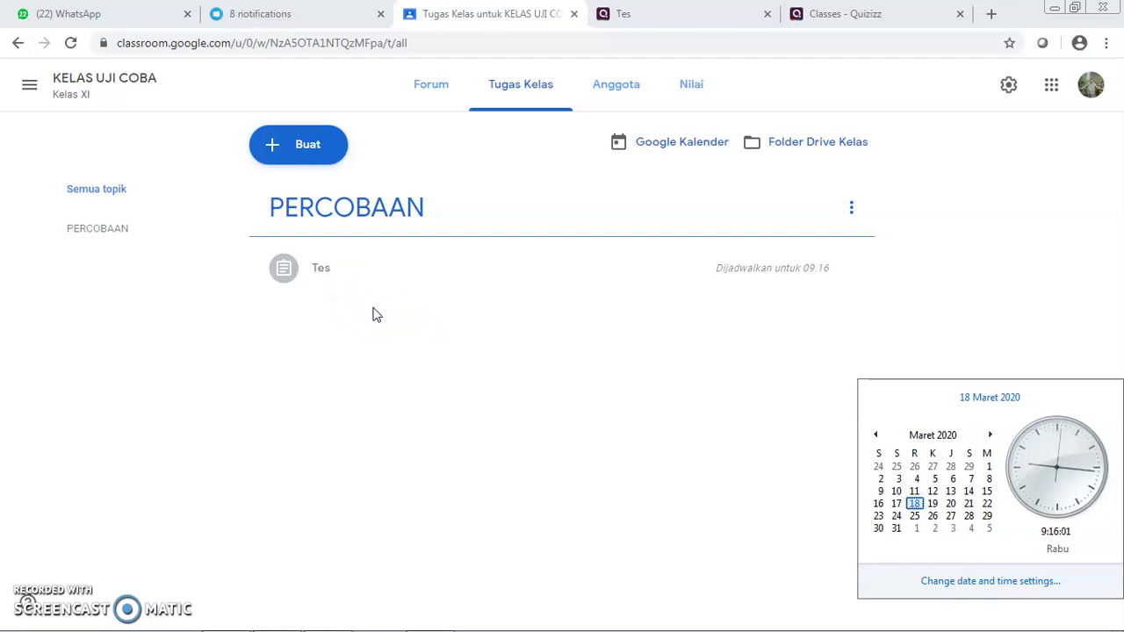
{"action": "left_click", "coordinate": [71, 43]}
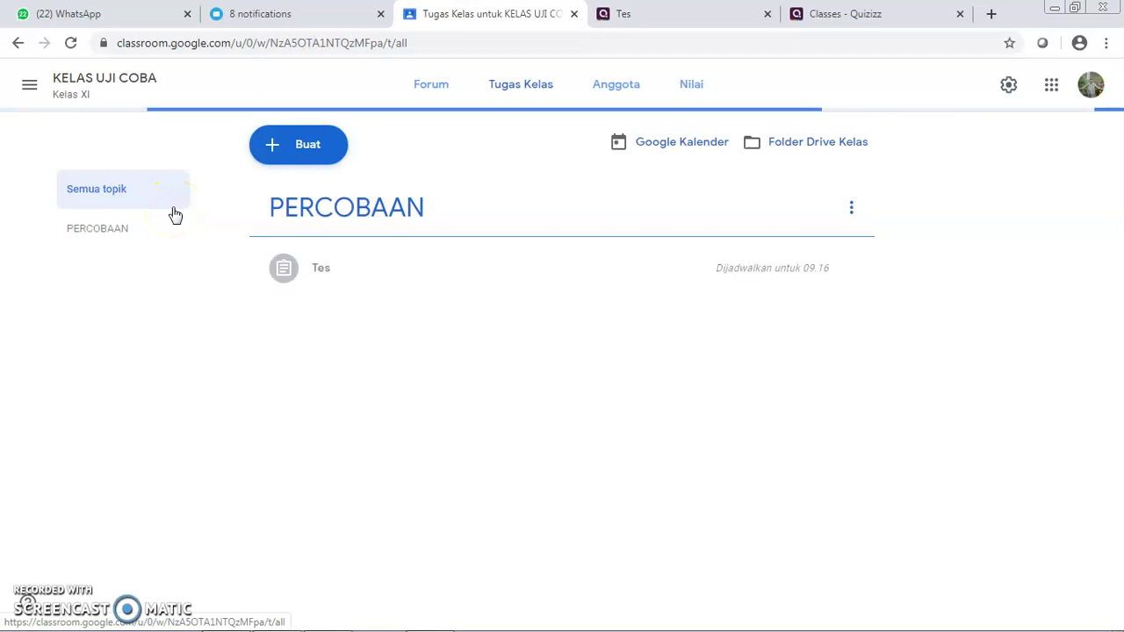
{"action": "mouse_move", "coordinate": [1062, 619]}
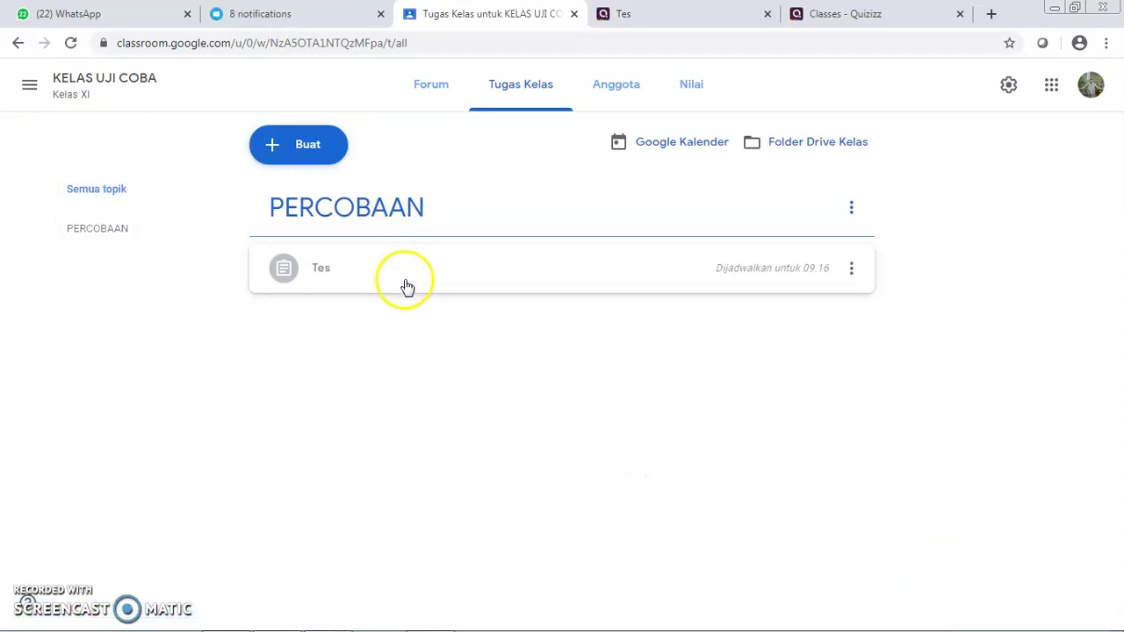
Check the forum and classwork pages of KELAS UJI COBA in the teacher account
{"action": "left_click", "coordinate": [432, 91]}
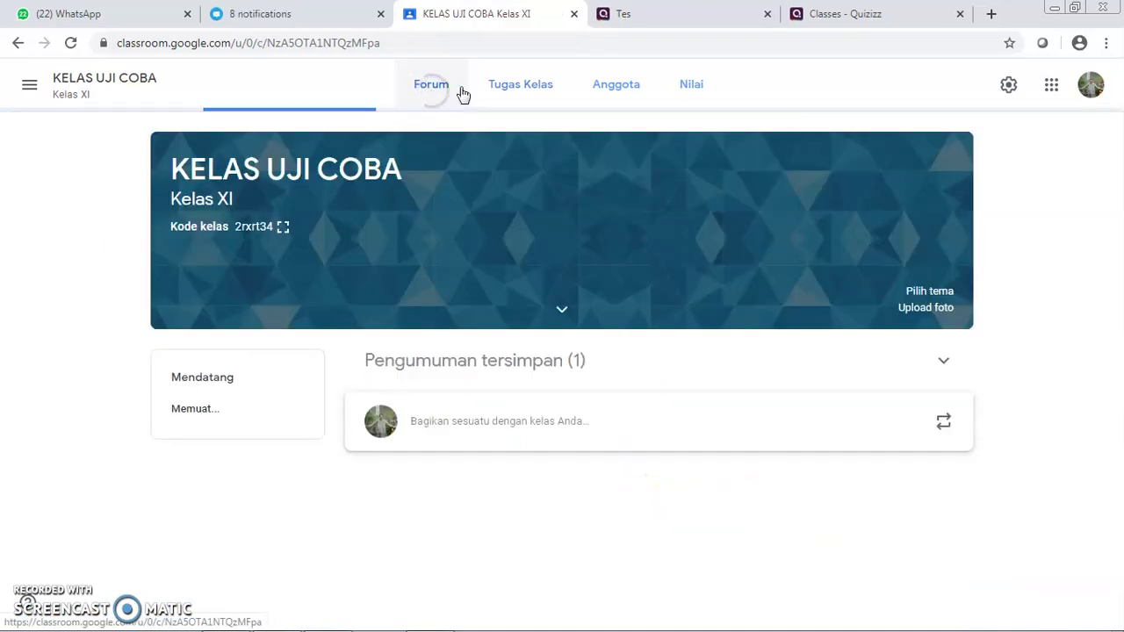
{"action": "left_click", "coordinate": [523, 88]}
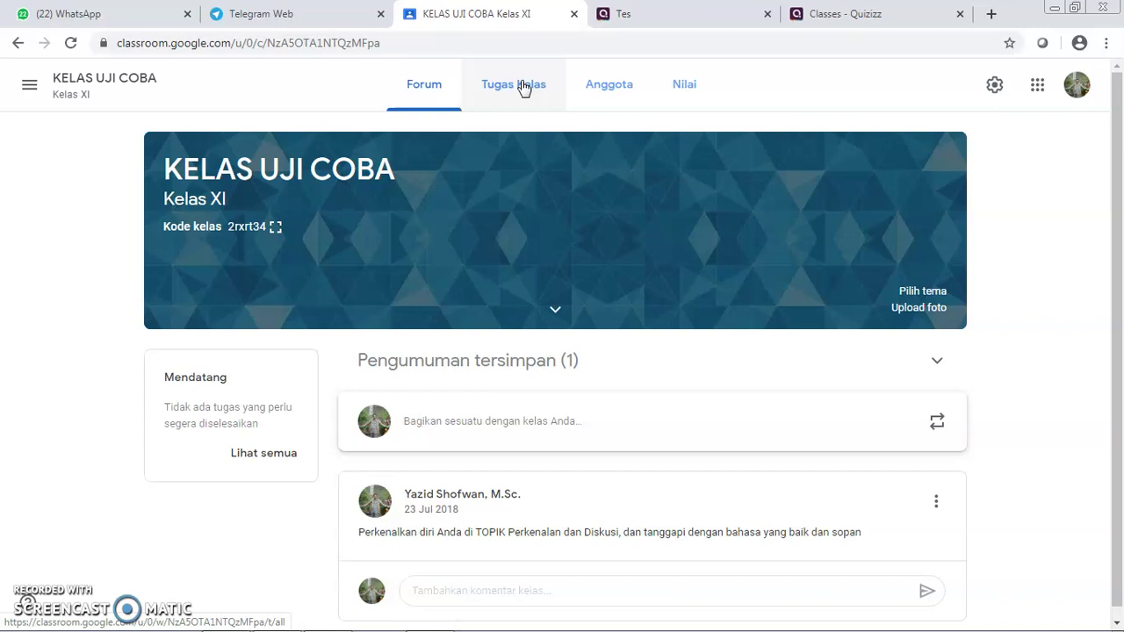
{"action": "left_click", "coordinate": [523, 88]}
{"action": "left_click", "coordinate": [602, 92]}
Switch to the student account in Firefox and check its classwork page and the current time
{"action": "left_click", "coordinate": [226, 616]}
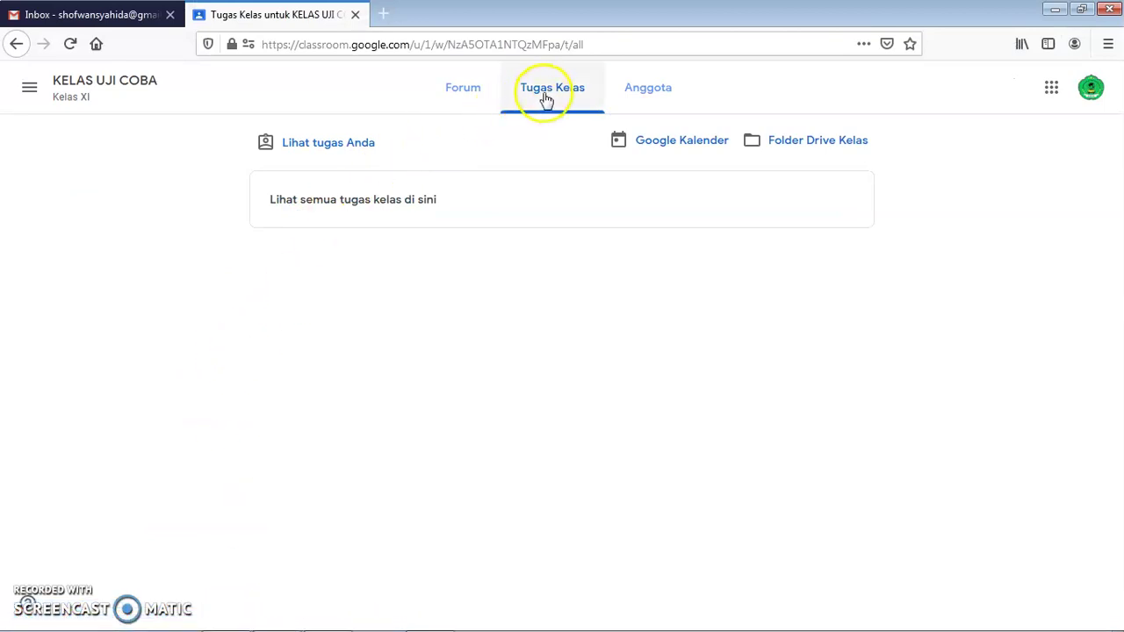
{"action": "left_click", "coordinate": [545, 93]}
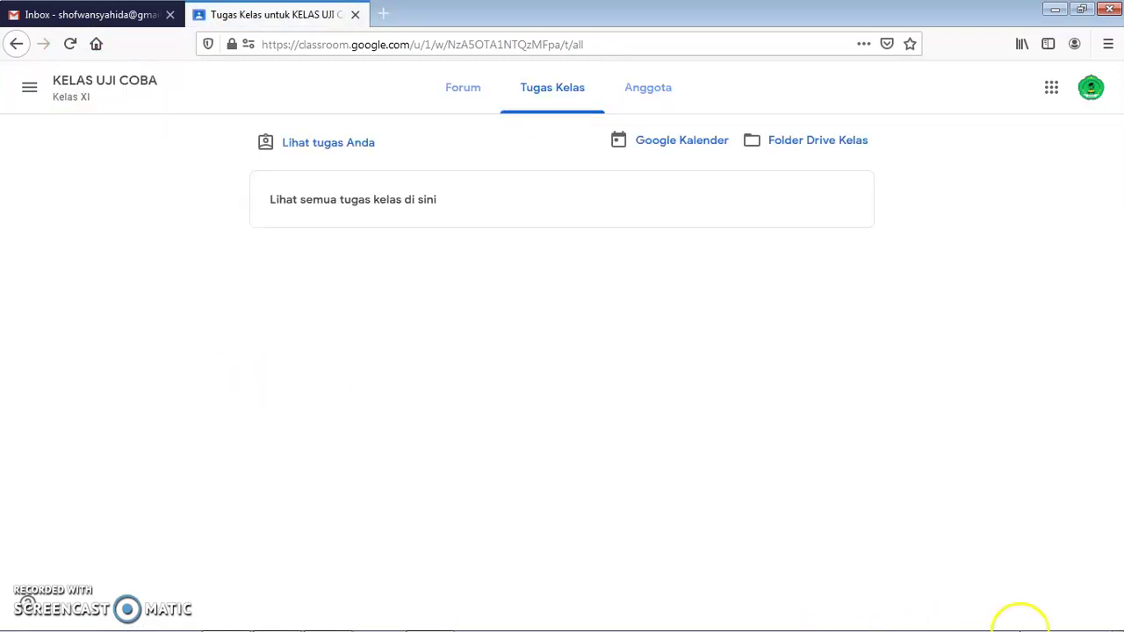
{"action": "mouse_move", "coordinate": [1089, 624]}
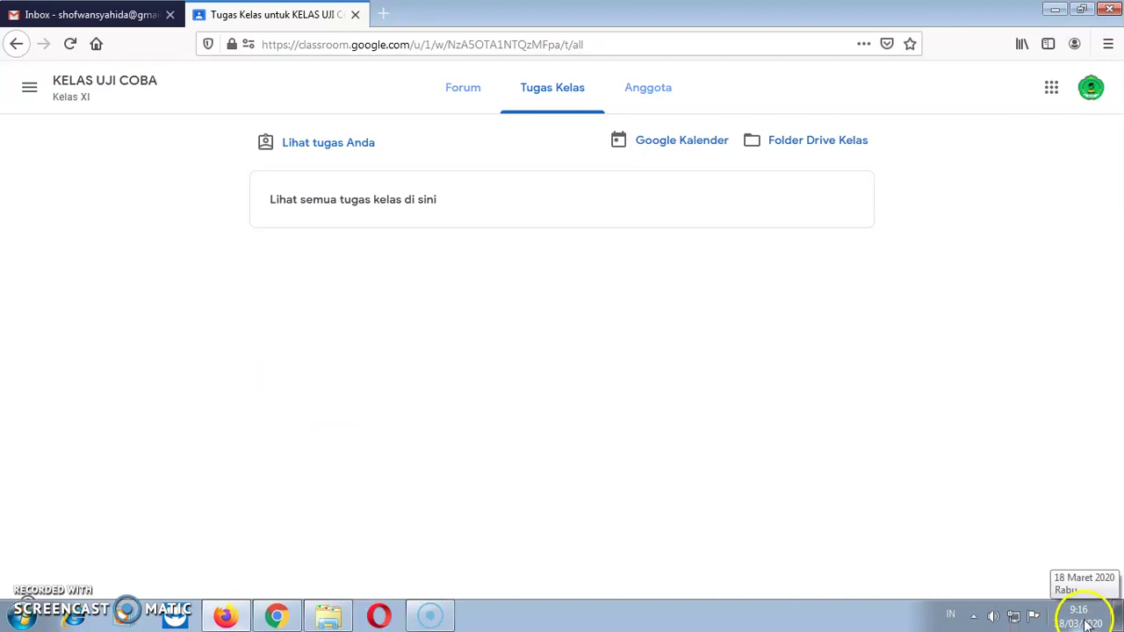
{"action": "mouse_move", "coordinate": [358, 621]}
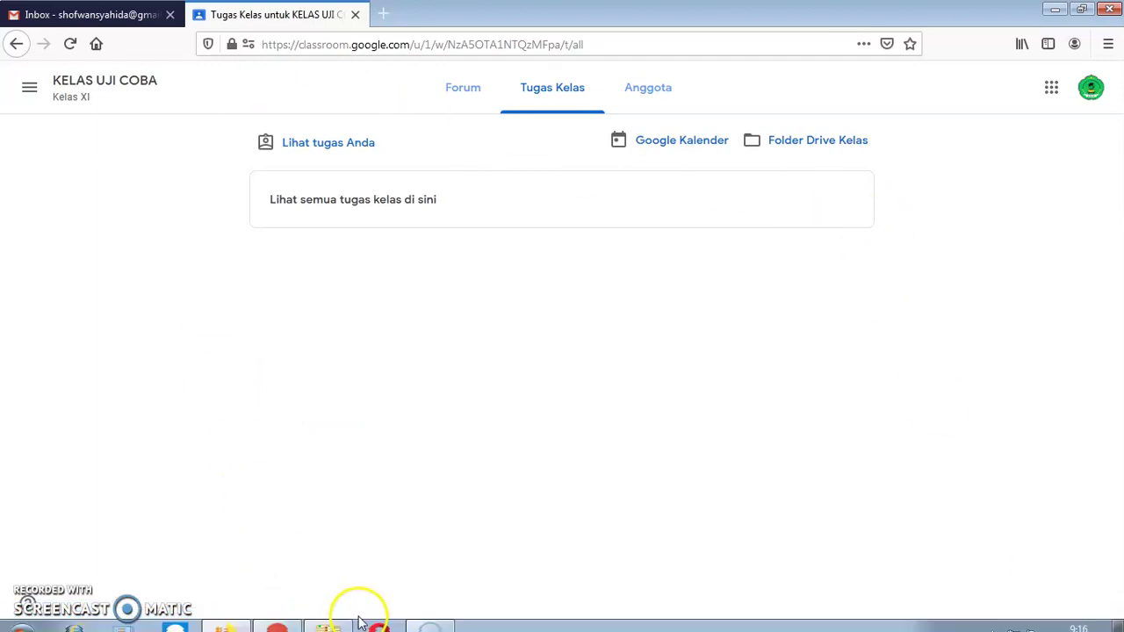
Switch back to Chrome, open Tes for editing to review its schedule, and close it without changes
{"action": "left_click", "coordinate": [277, 617]}
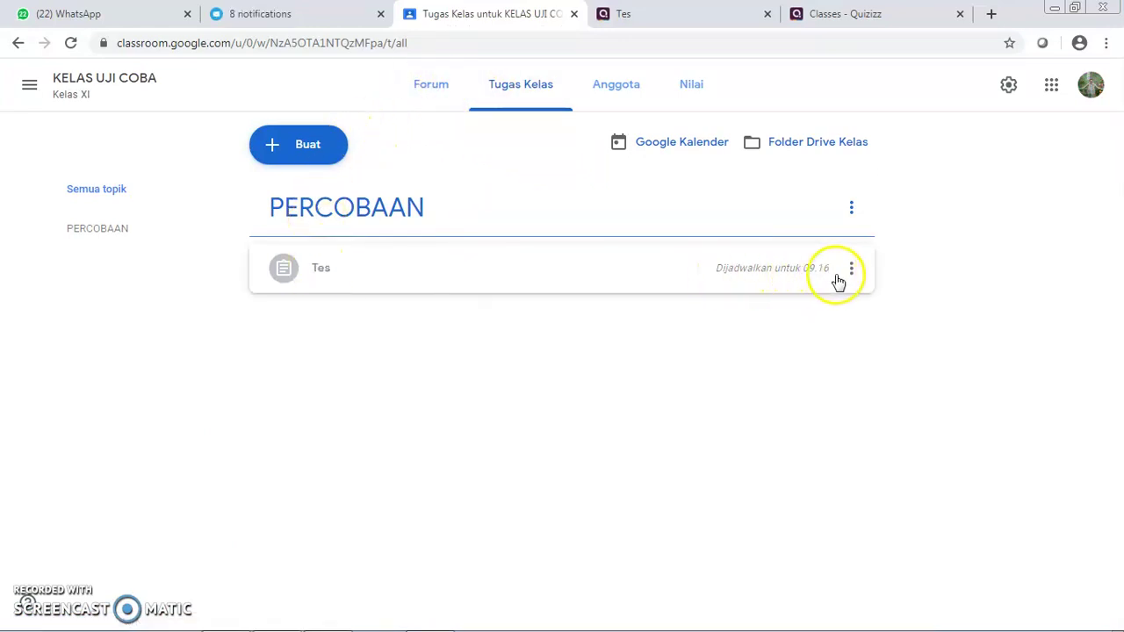
{"action": "left_click", "coordinate": [851, 272]}
{"action": "left_click", "coordinate": [813, 305]}
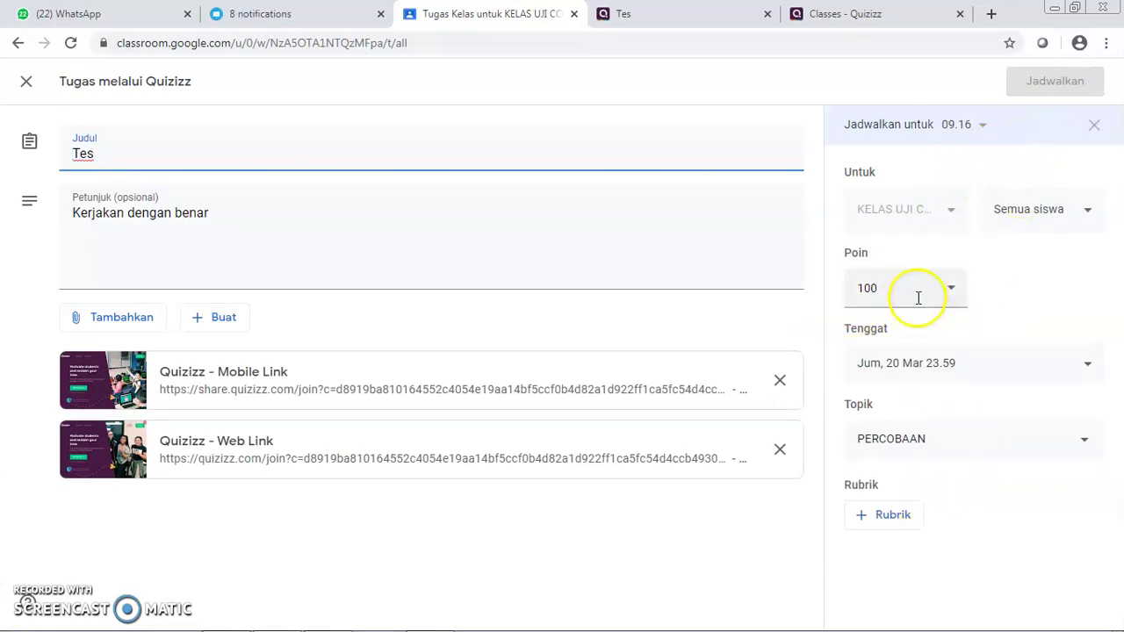
{"action": "left_click", "coordinate": [27, 83]}
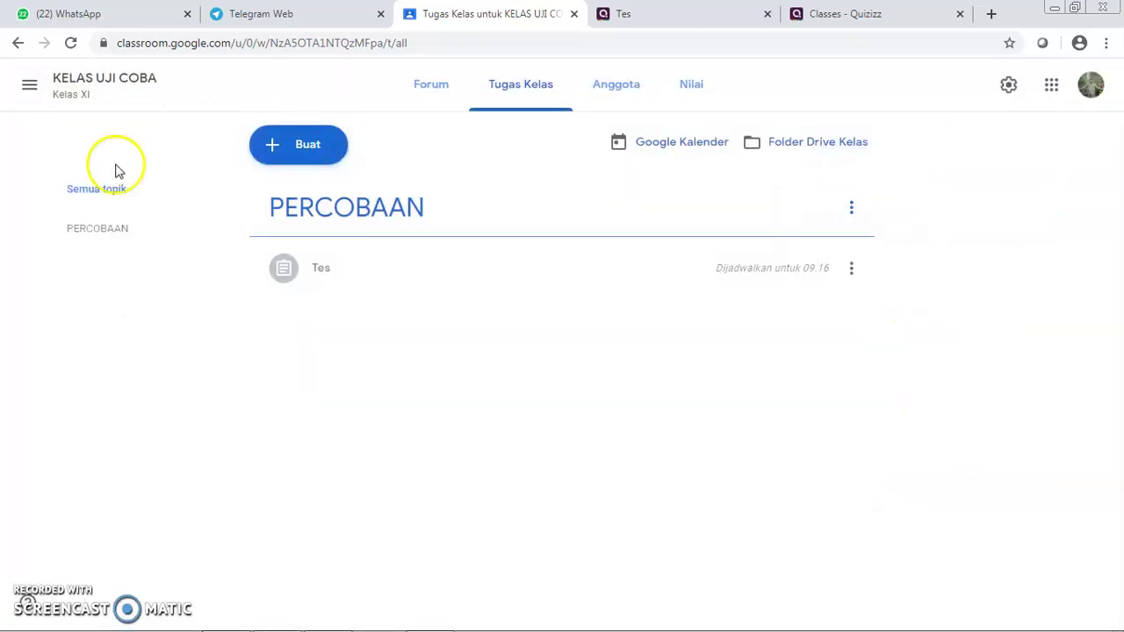
Refresh the classwork list under PERCOBAAN and check the system clock against the scheduled time of Tes
{"action": "left_click", "coordinate": [71, 43]}
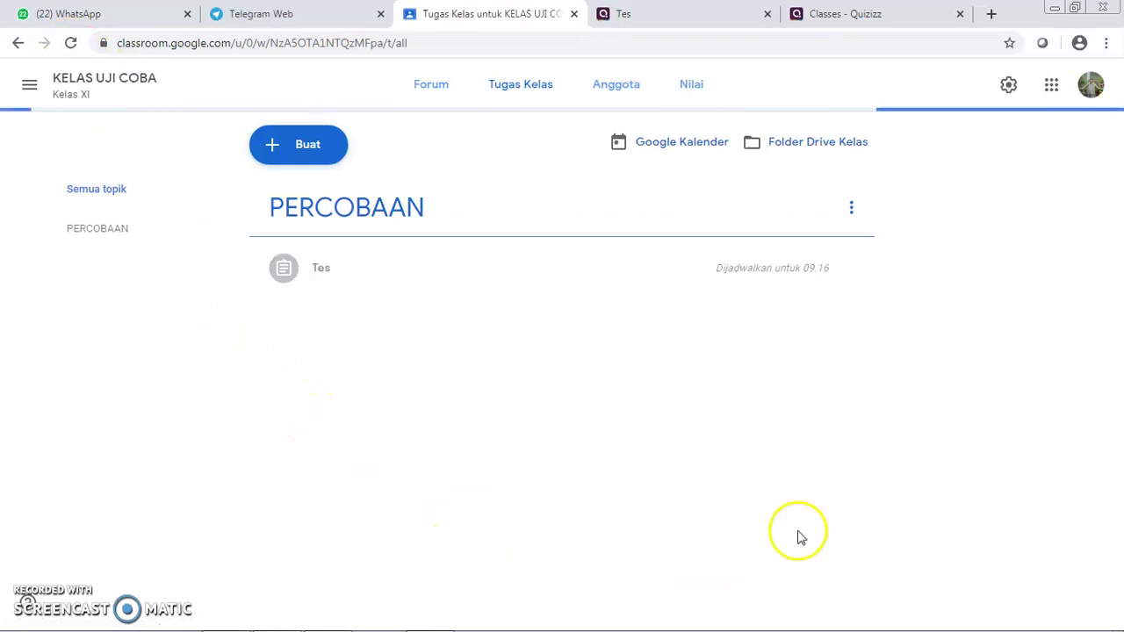
{"action": "mouse_move", "coordinate": [1116, 626]}
{"action": "left_click", "coordinate": [1079, 617]}
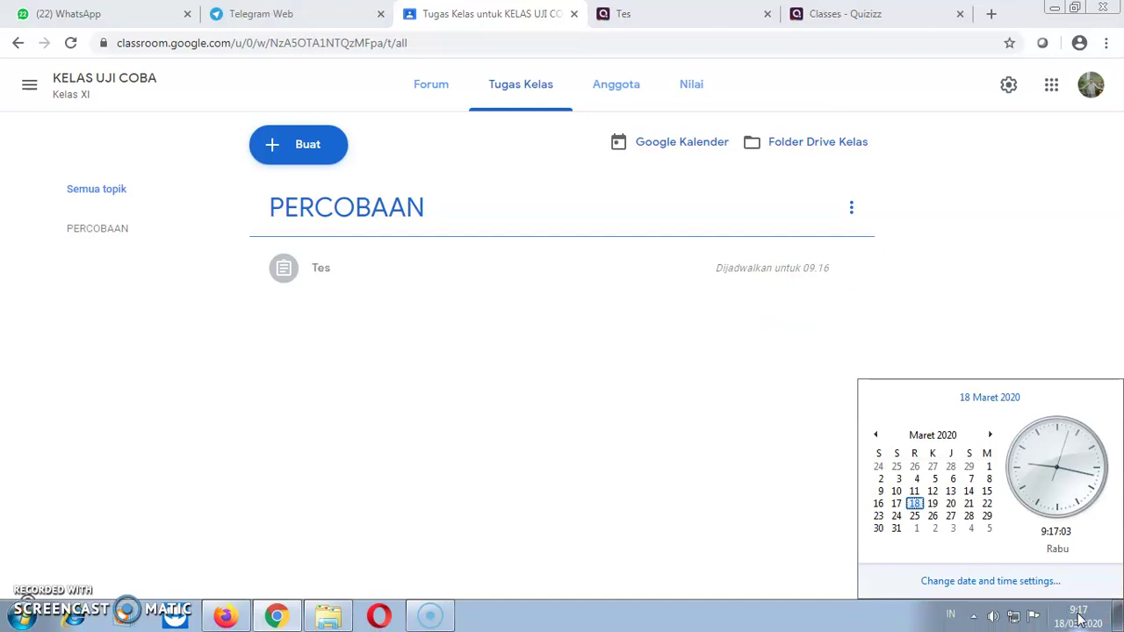
{"action": "left_click", "coordinate": [507, 470]}
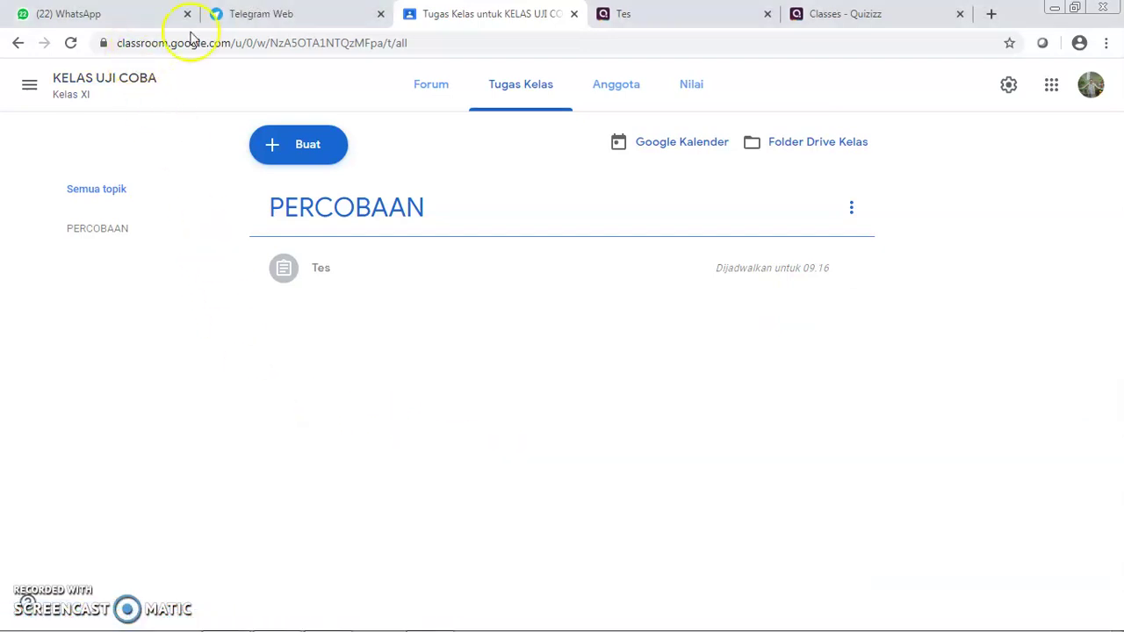
Switch to the student account in Firefox, reload the classwork, and check the class forum and the full list of the student's assignments
{"action": "mouse_move", "coordinate": [260, 624]}
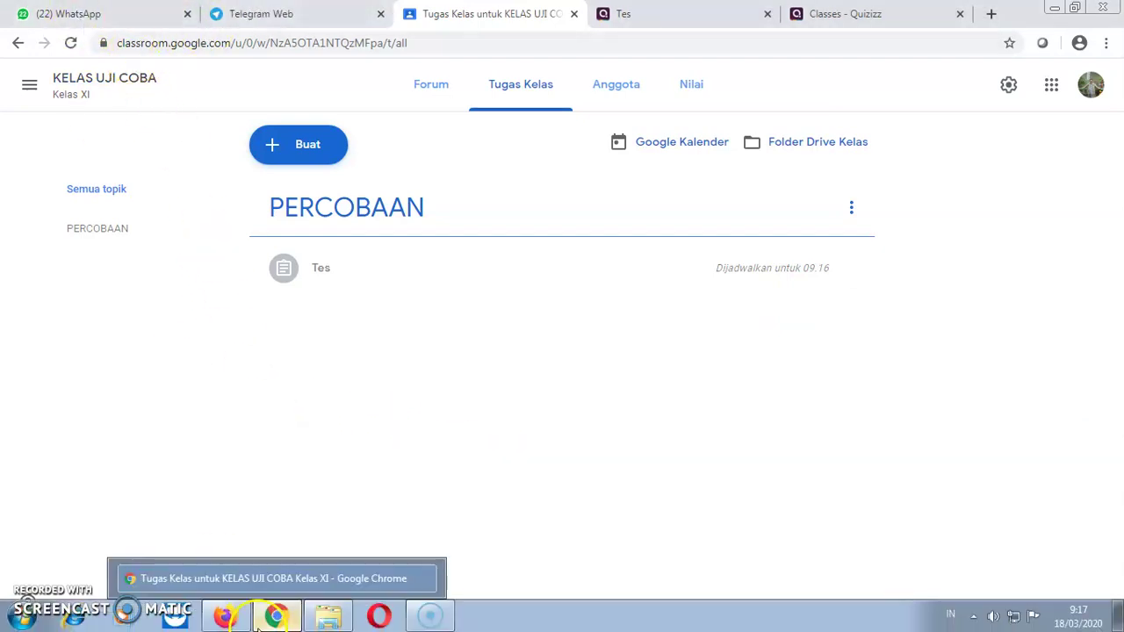
{"action": "left_click", "coordinate": [225, 618]}
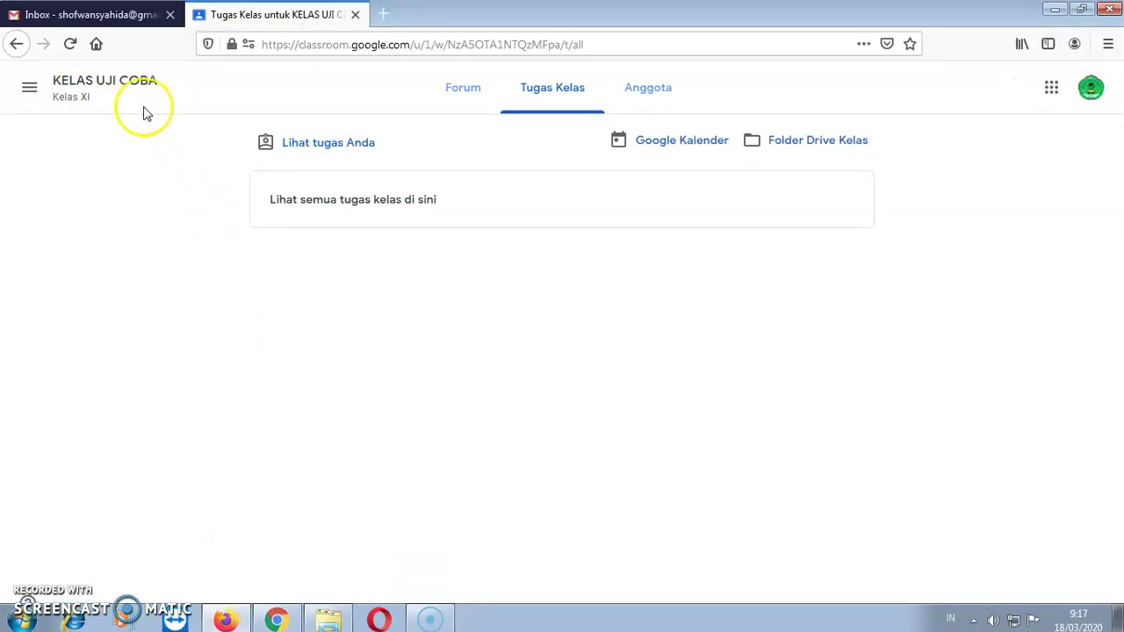
{"action": "left_click", "coordinate": [71, 47]}
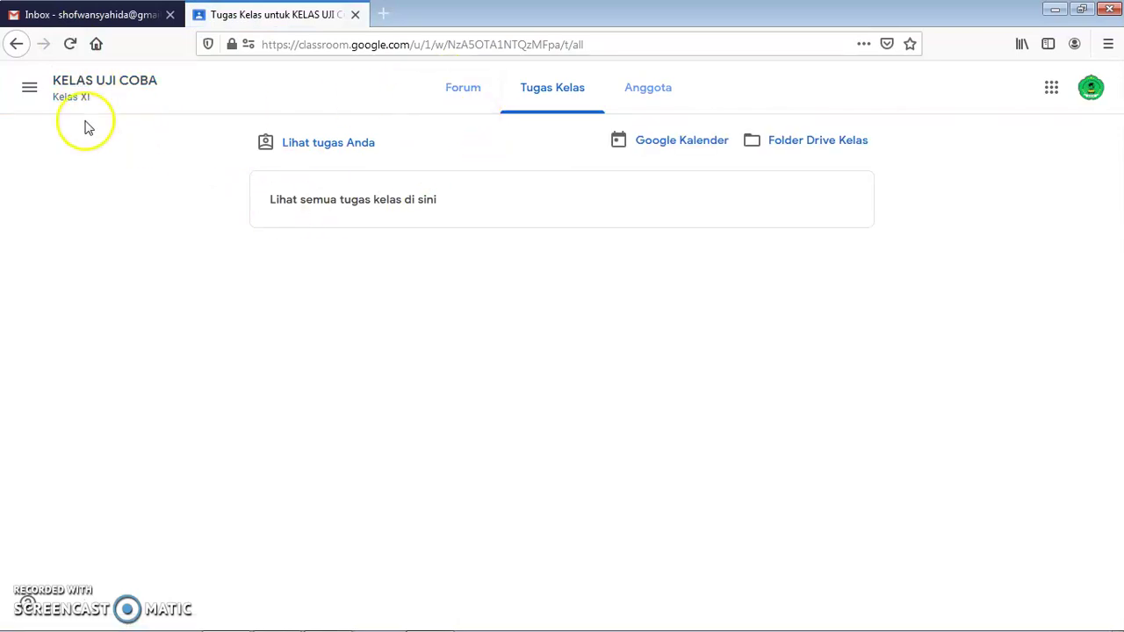
{"action": "left_click", "coordinate": [69, 95]}
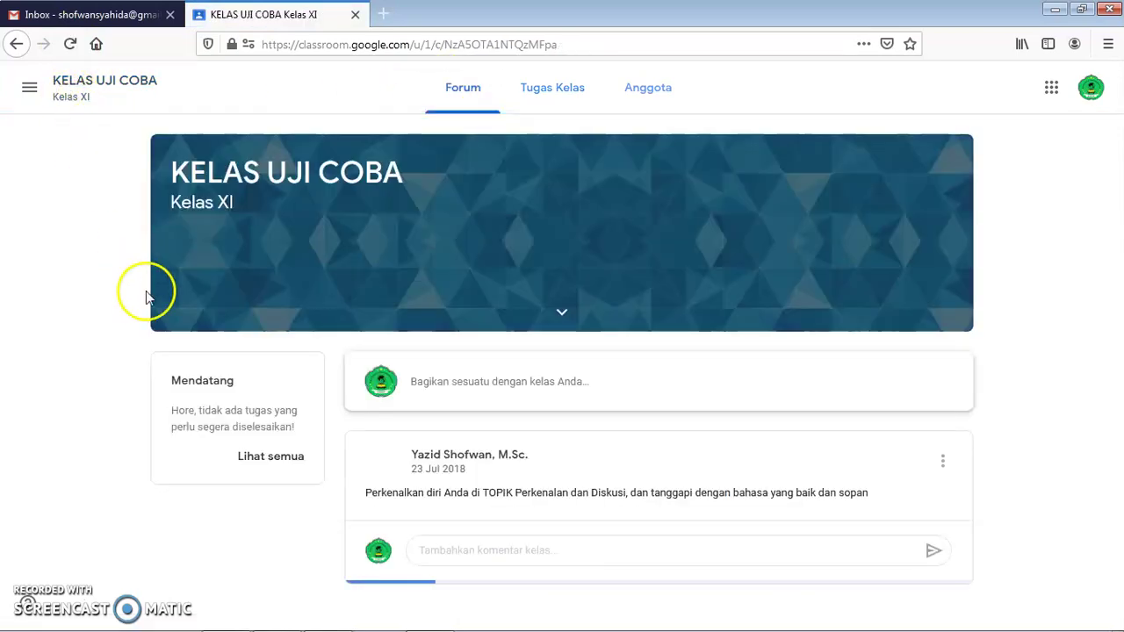
{"action": "left_click", "coordinate": [261, 458]}
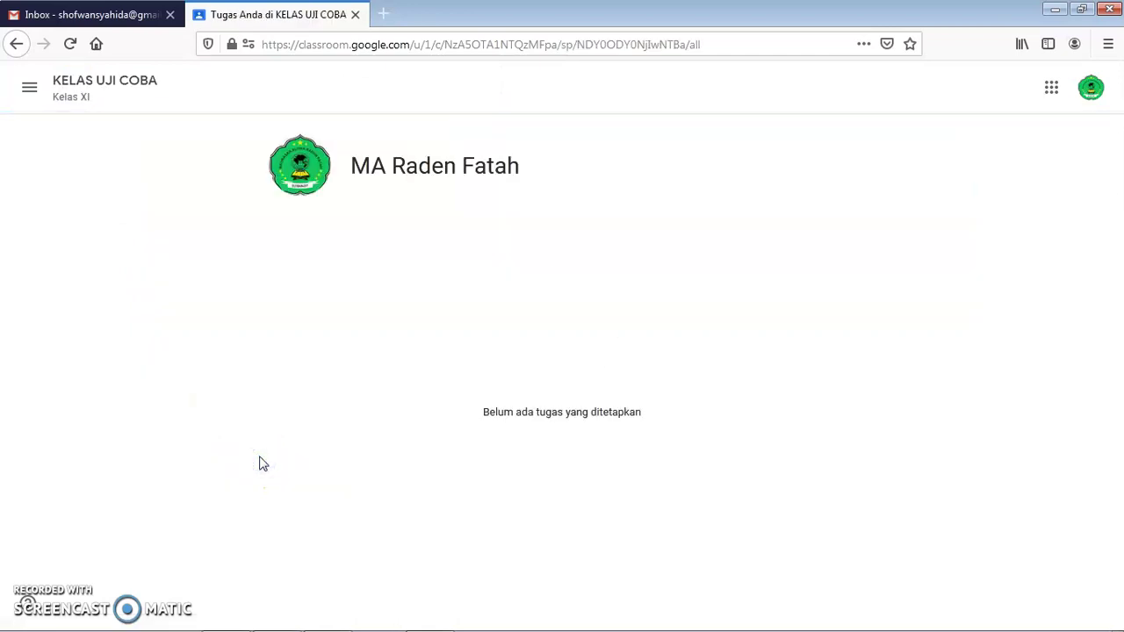
{"action": "left_click", "coordinate": [67, 44]}
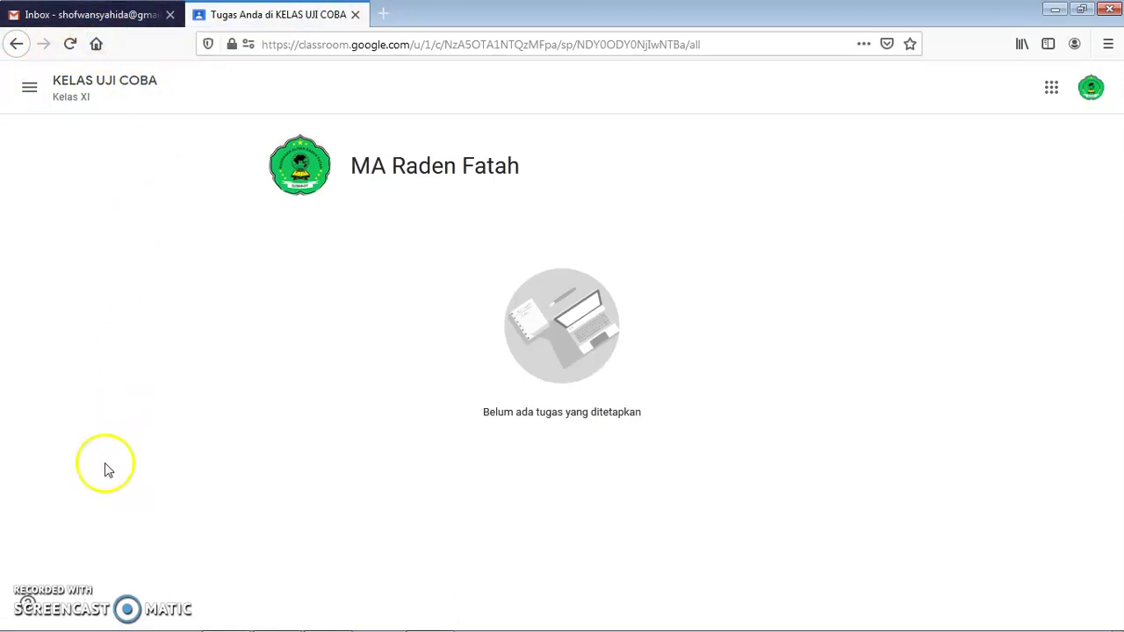
Return to the teacher account in Chrome and expand the details of the Tes assignment
{"action": "mouse_move", "coordinate": [478, 626]}
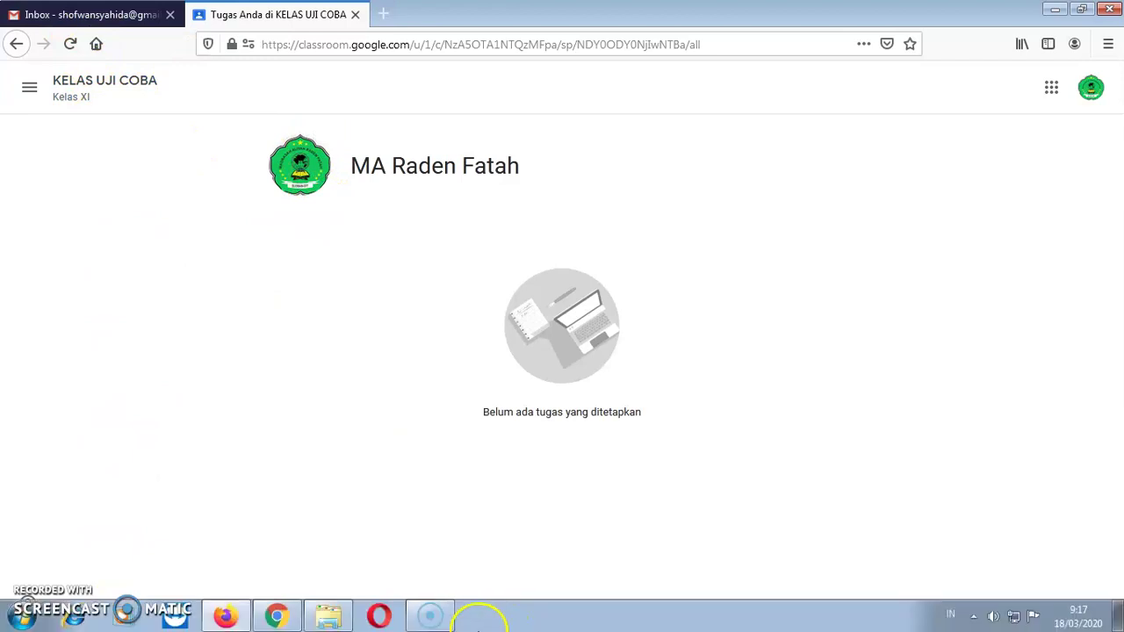
{"action": "left_click", "coordinate": [279, 619]}
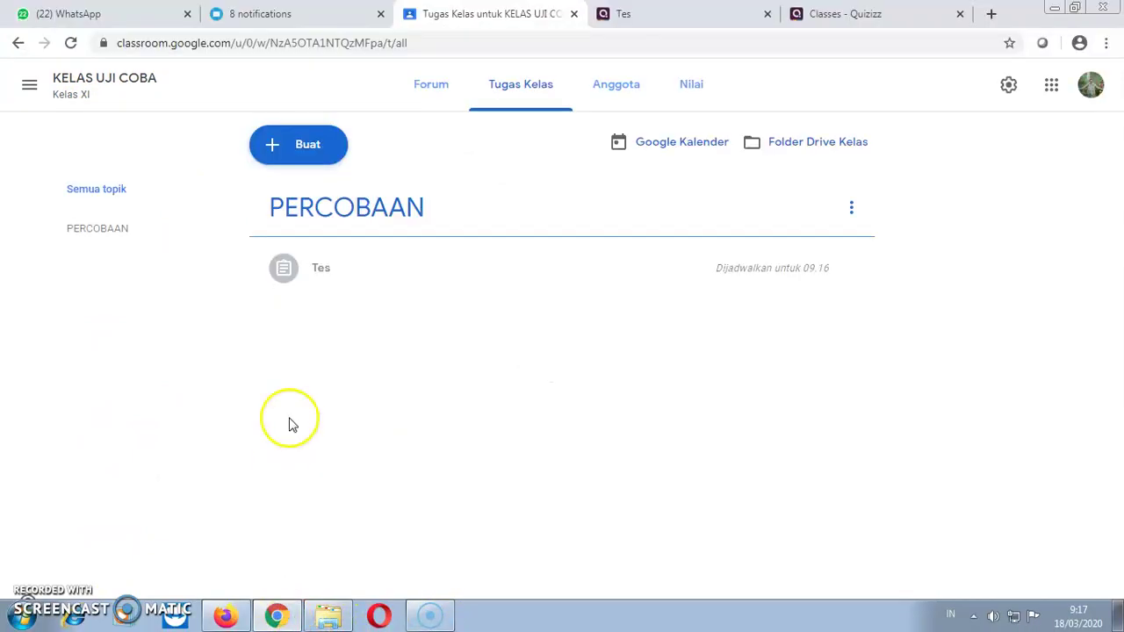
{"action": "left_click", "coordinate": [337, 269]}
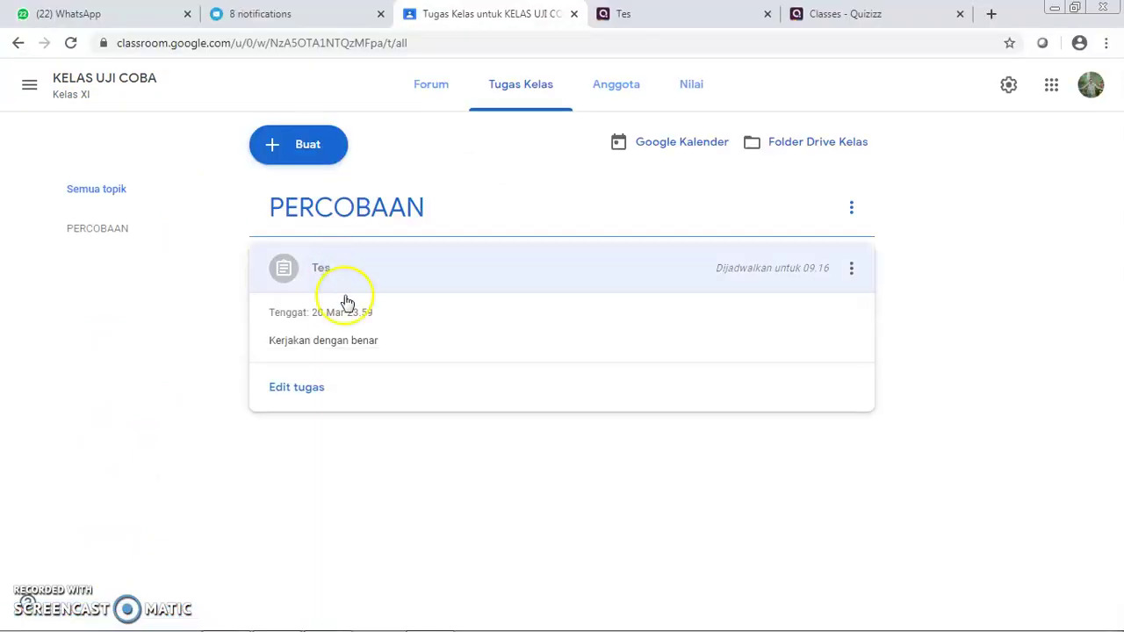